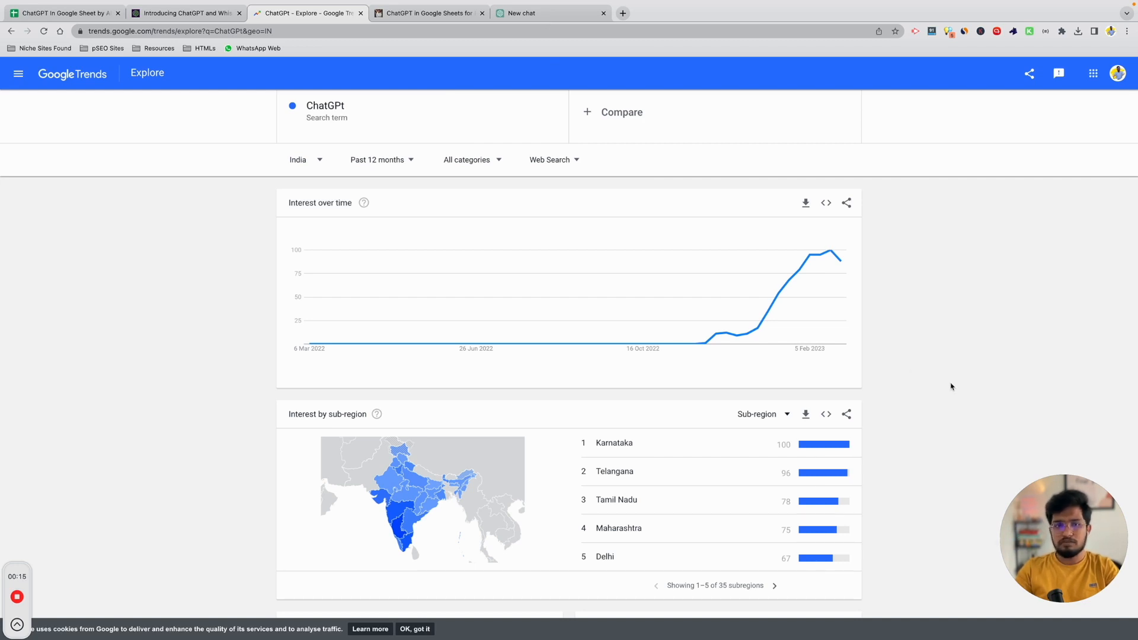
Switch from India's ChatGPT interest chart to the 'Introducing ChatGPT and Whisper APIs' post.
{"action": "left_click", "coordinate": [187, 15]}
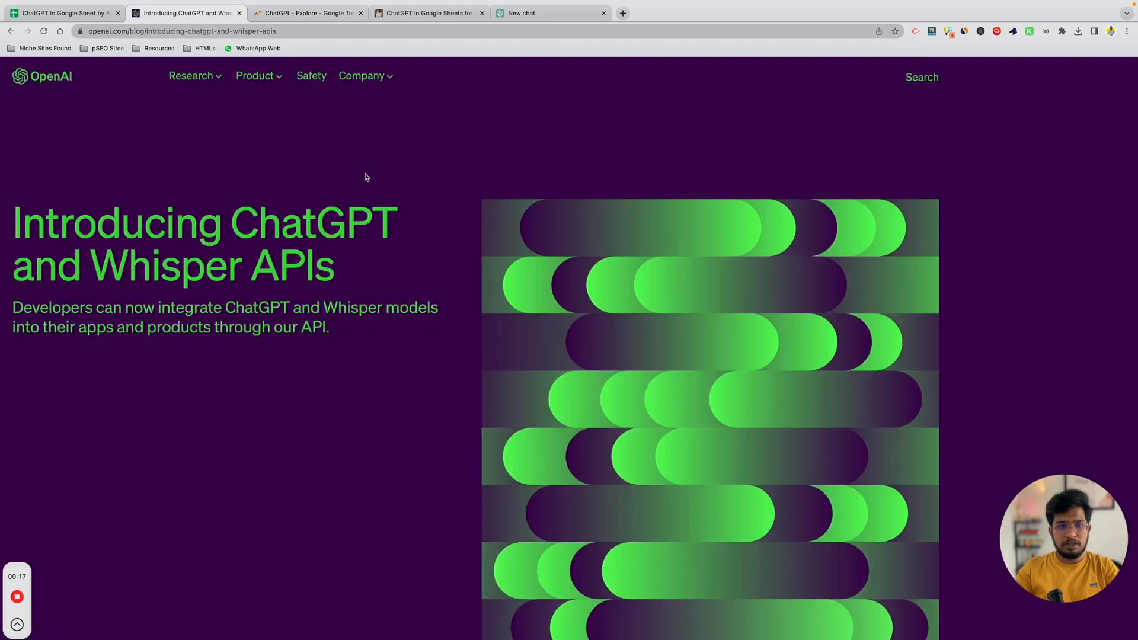
Select the word 'ChatGPT' in the announcement heading, then open a new browser tab.
{"action": "left_click_drag", "start_coordinate": [235, 231], "coordinate": [381, 228]}
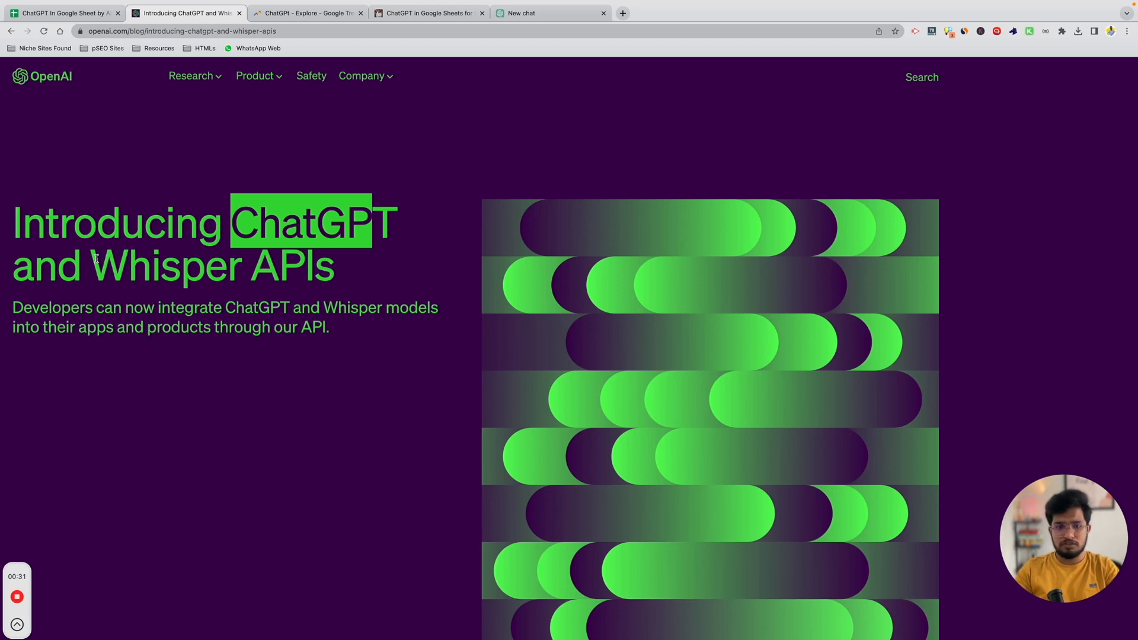
{"action": "left_click", "coordinate": [453, 247]}
{"action": "double_click", "coordinate": [384, 224]}
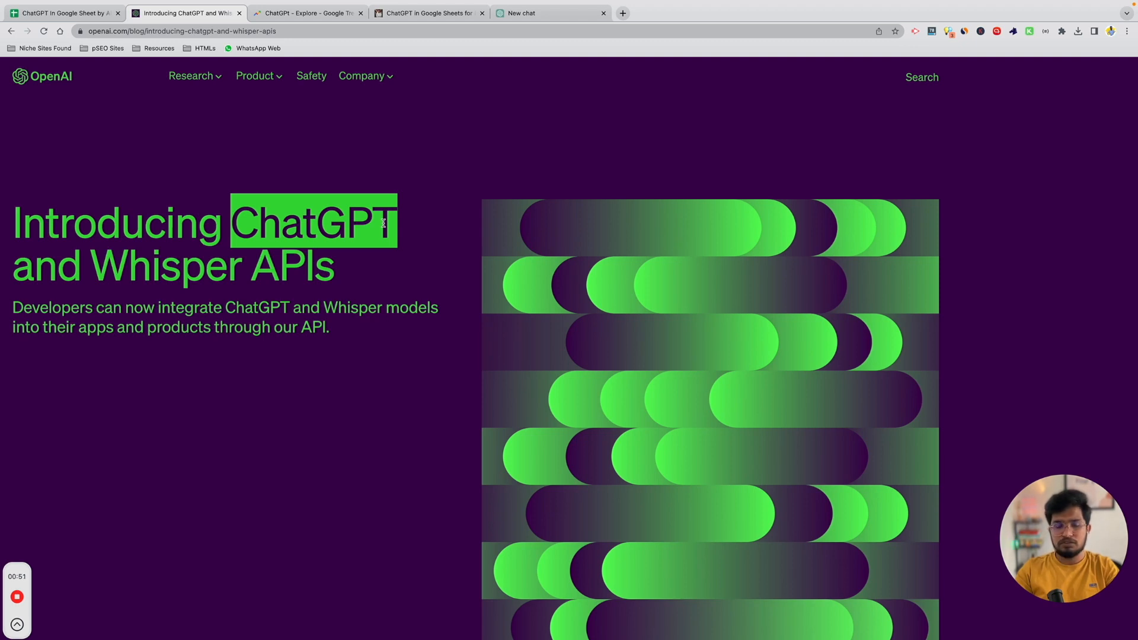
{"action": "left_click", "coordinate": [329, 222]}
{"action": "key", "text": "ctrl+t"}
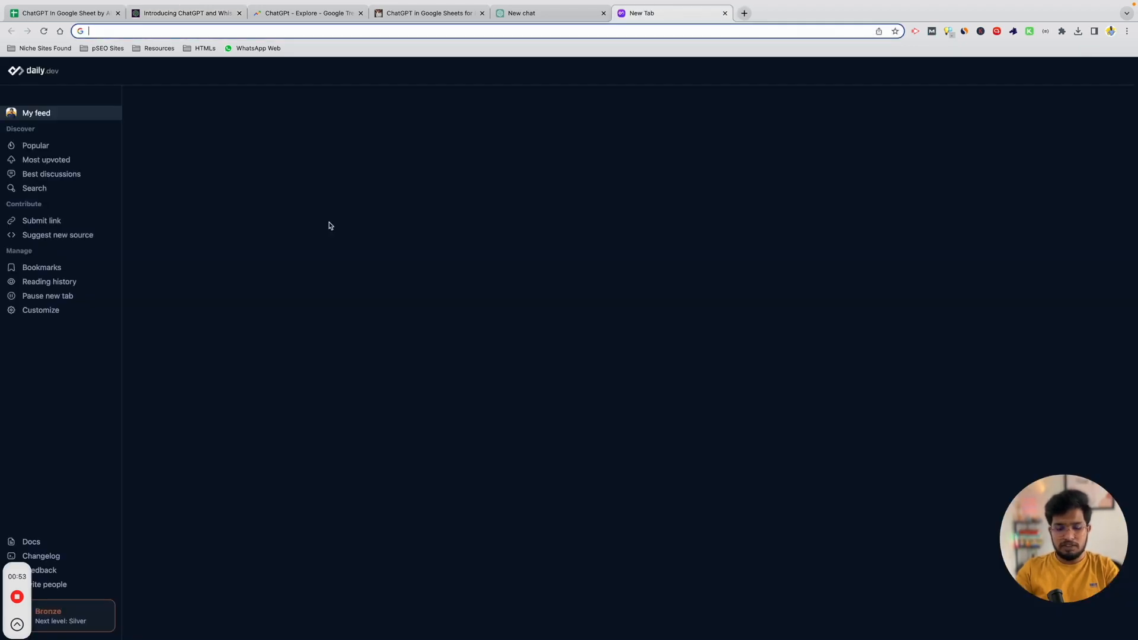
Load google.com, then return to the ChatGPT chat listing 10 popular dog breeds.
{"action": "type", "text": "google.com"}
{"action": "key", "text": "Return"}
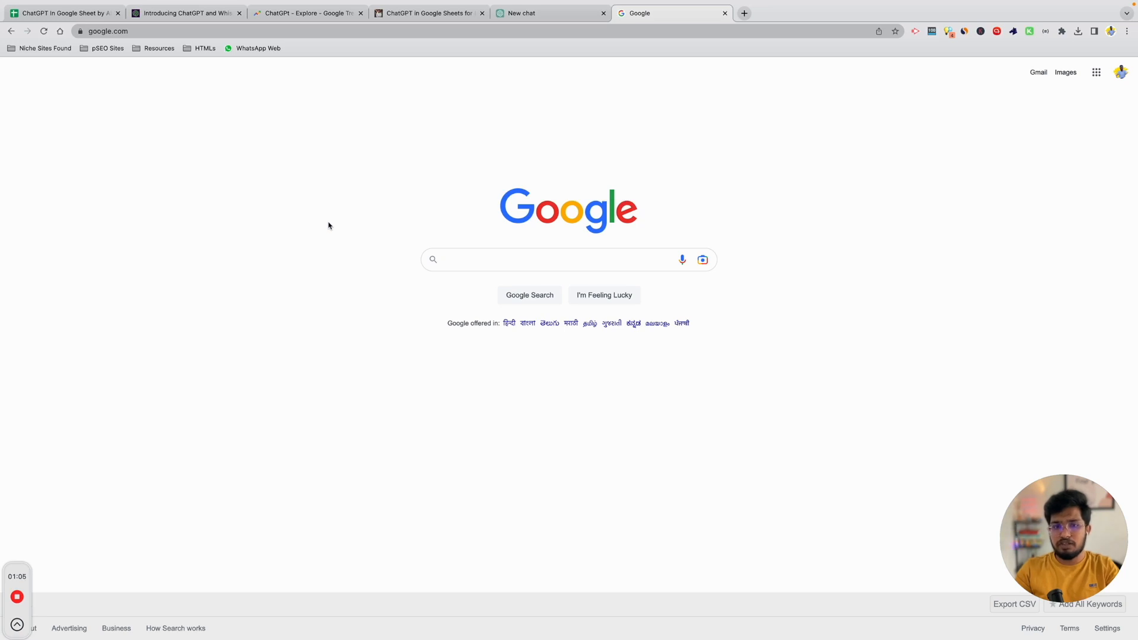
{"action": "type", "text": "ho"}
{"action": "key", "text": "BackSpace"}
{"action": "key", "text": "BackSpace"}
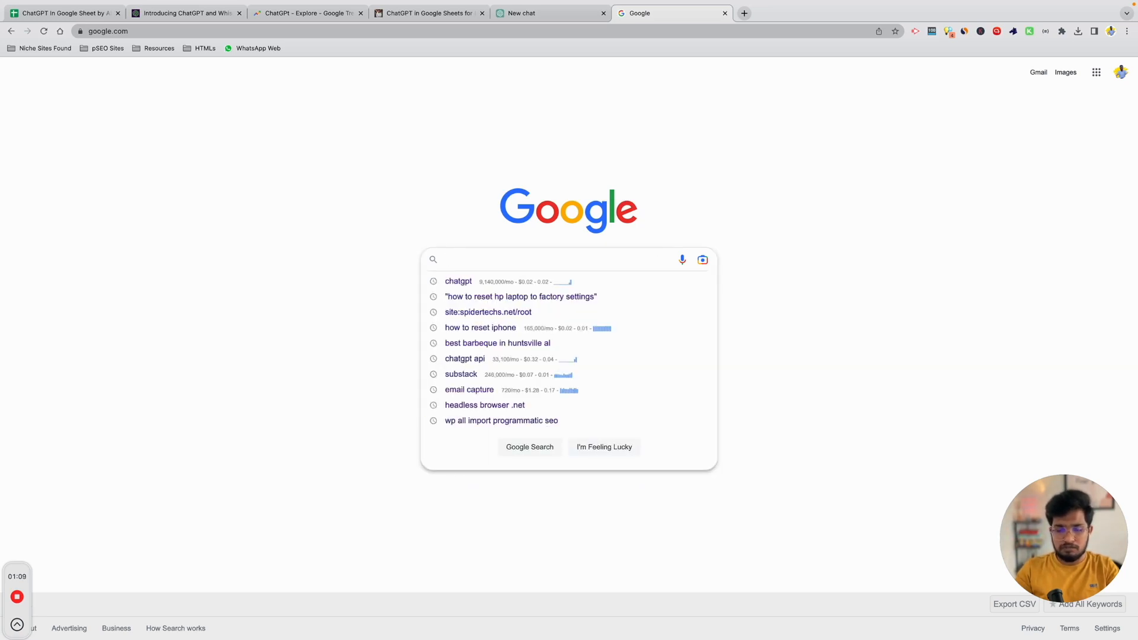
{"action": "left_click", "coordinate": [776, 166]}
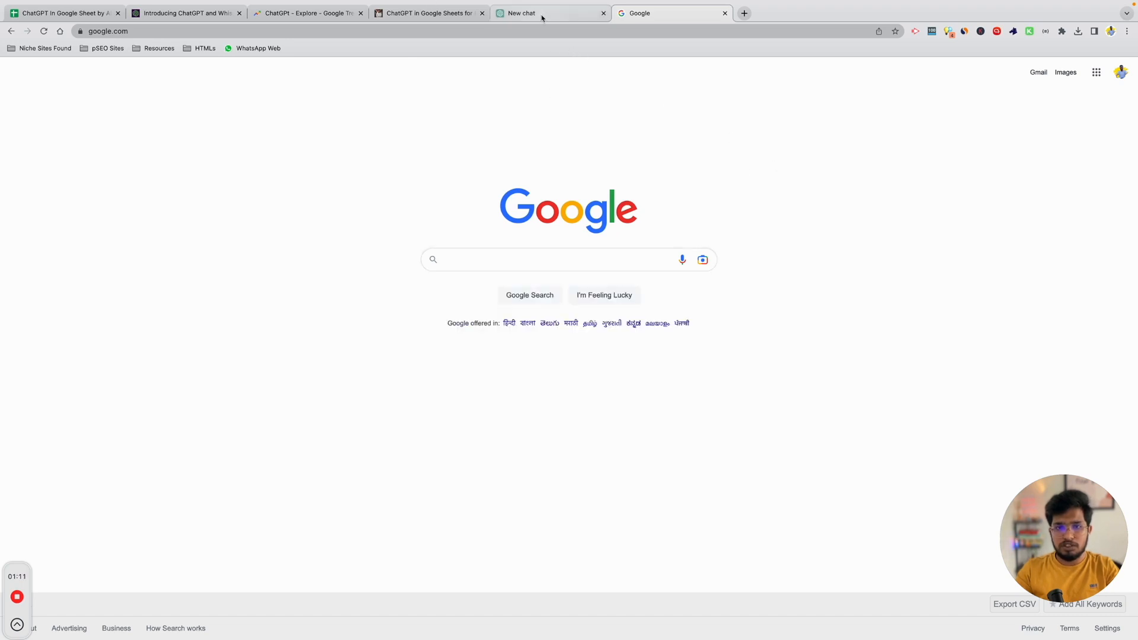
{"action": "left_click", "coordinate": [541, 19]}
{"action": "left_click_drag", "start_coordinate": [469, 75], "coordinate": [660, 77]}
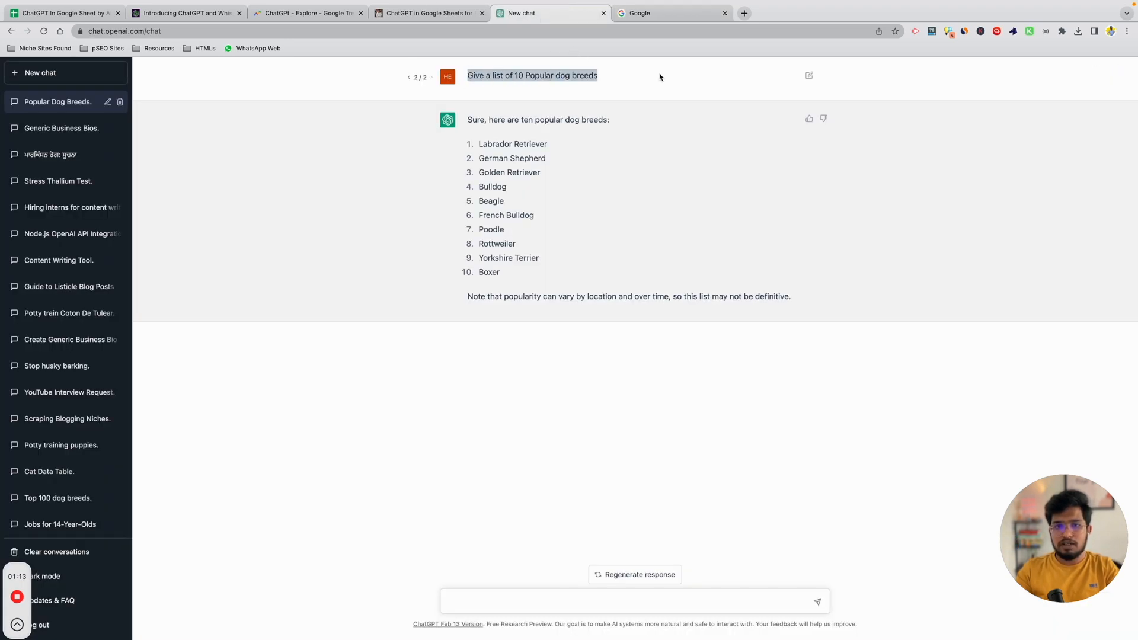
Ask ChatGPT 'What are popular or frequent questions these breeds owners ask for' and select Labrador Retriever.
{"action": "left_click", "coordinate": [660, 77]}
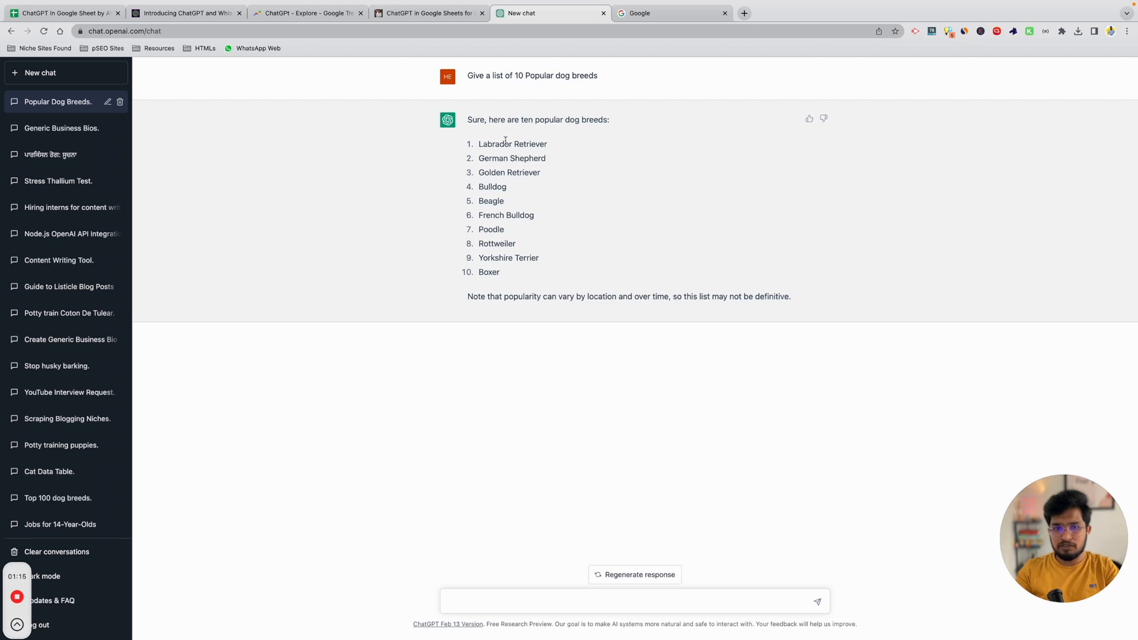
{"action": "left_click_drag", "start_coordinate": [479, 143], "coordinate": [568, 144]}
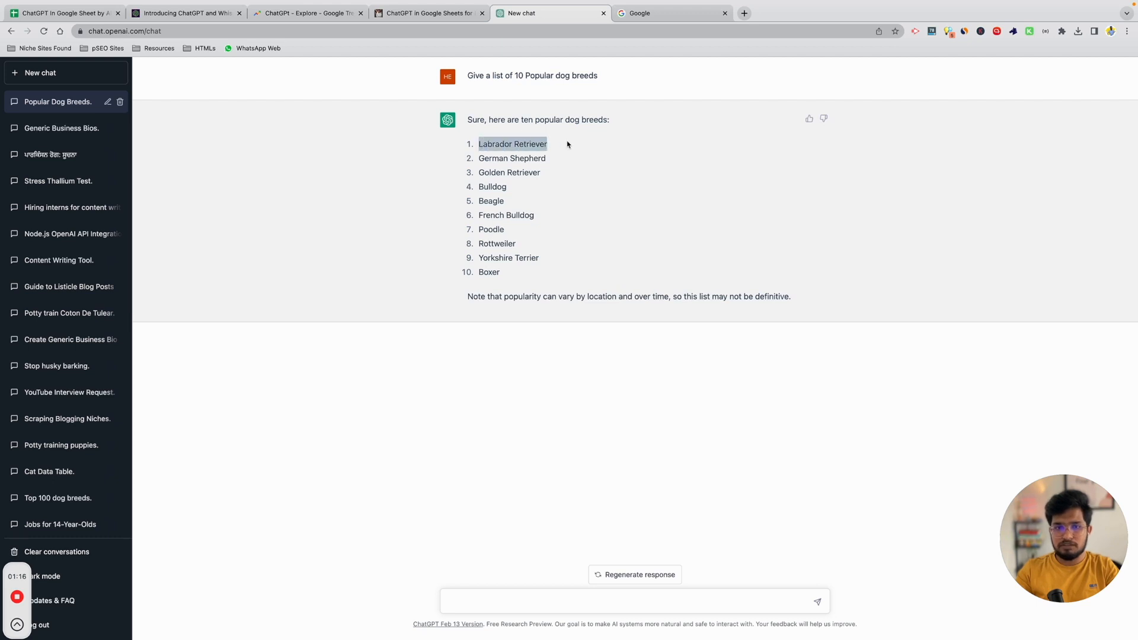
{"action": "left_click", "coordinate": [593, 598]}
{"action": "type", "text": "What a"}
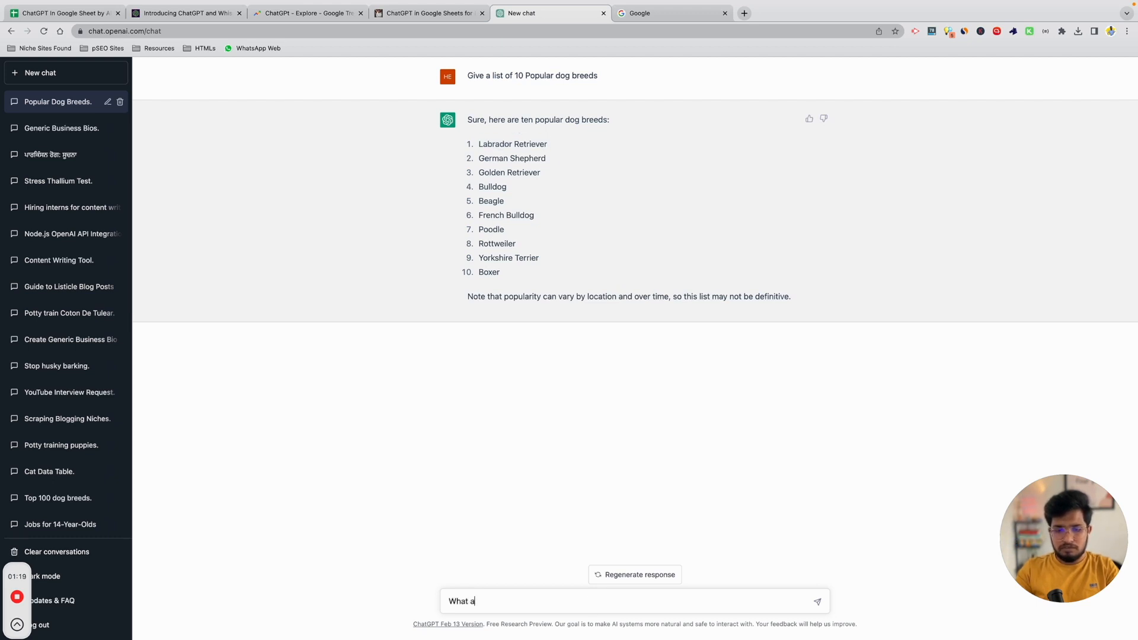
{"action": "type", "text": "re popular or "}
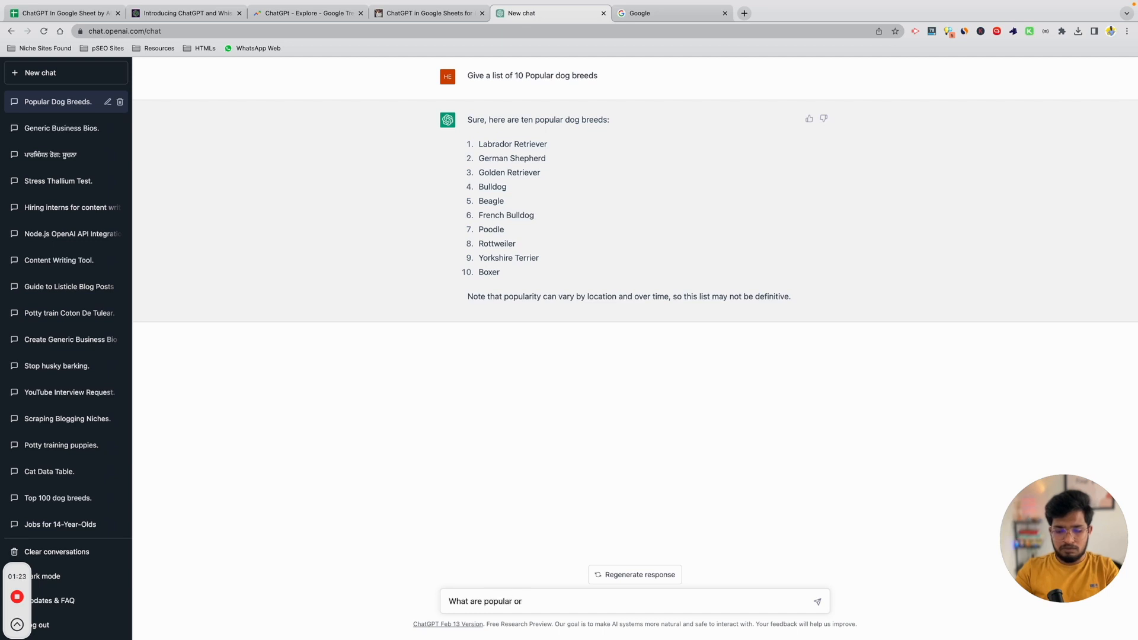
{"action": "type", "text": "frequent questions these"}
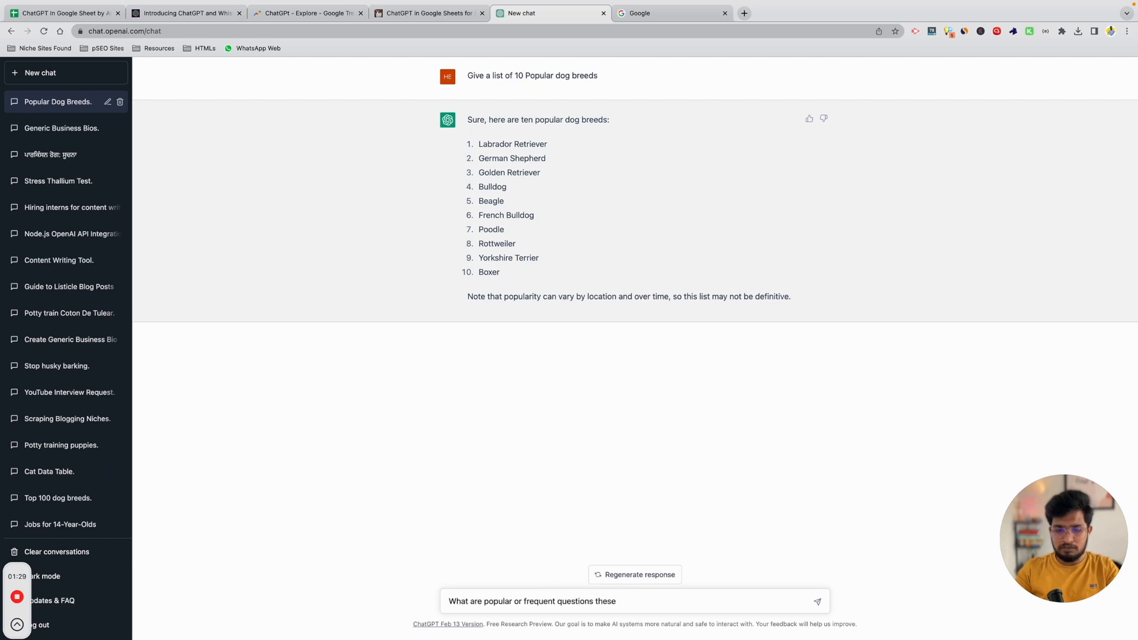
{"action": "type", "text": " breeds owners ask for"}
{"action": "key", "text": "Return"}
{"action": "triple_click", "coordinate": [536, 145]}
{"action": "key", "text": "super+c"}
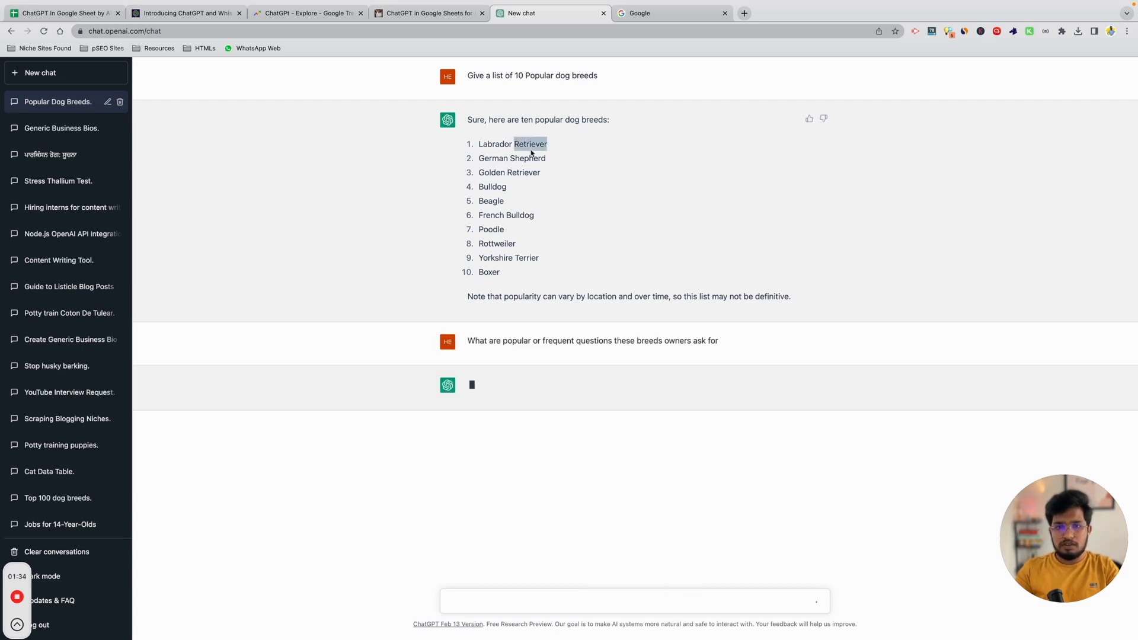
{"action": "left_click", "coordinate": [651, 13]}
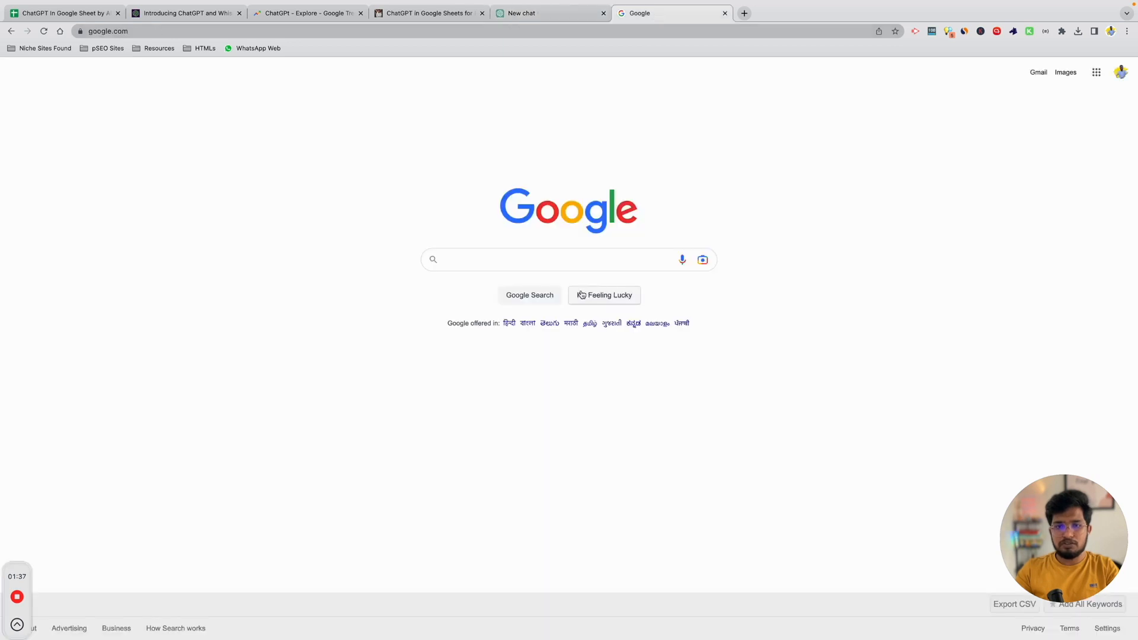
Search Google for 'how to Labrador Retriever' and browse the autocomplete question suggestions.
{"action": "left_click", "coordinate": [558, 254]}
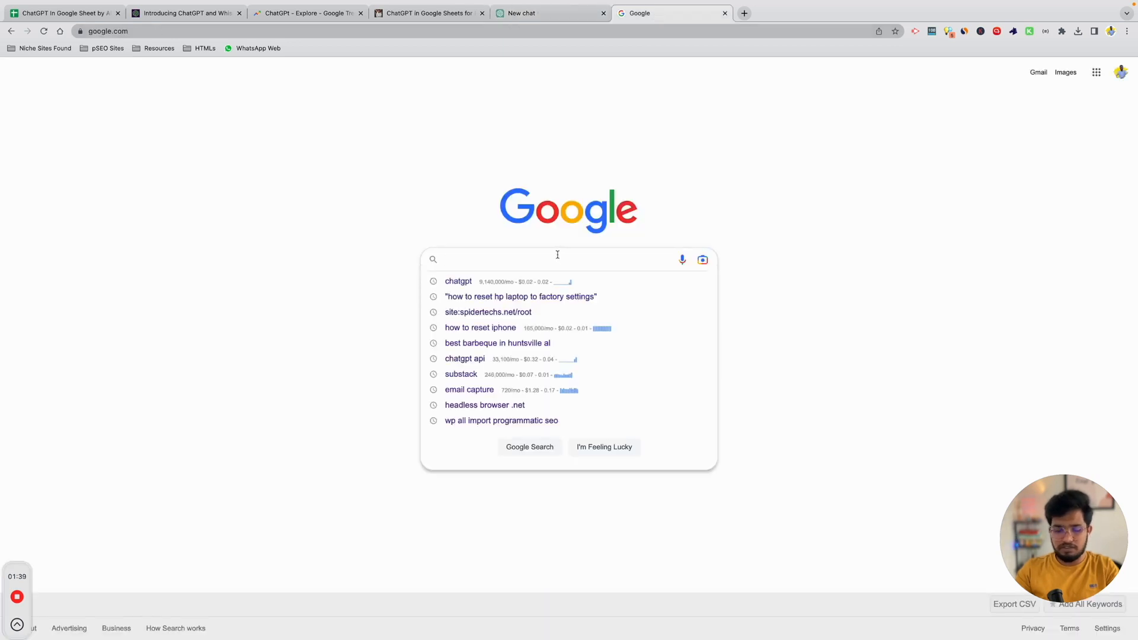
{"action": "key", "text": "super+v"}
{"action": "key", "text": "super+Left"}
{"action": "key", "text": "Left"}
{"action": "type", "text": "how to"}
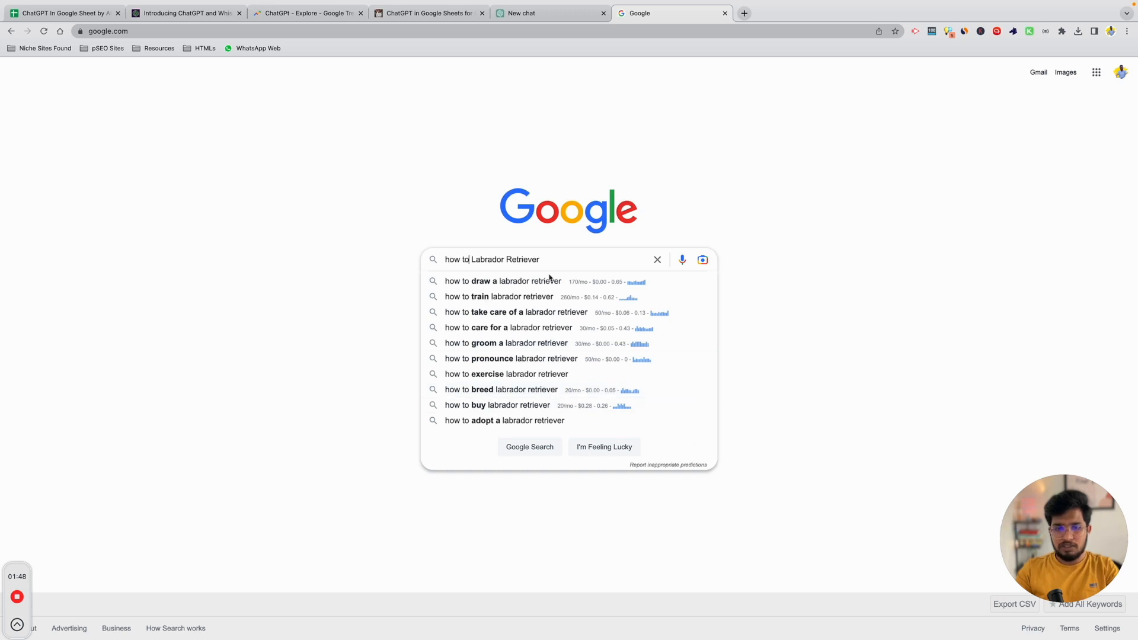
{"action": "key", "text": "Down"}
{"action": "key", "text": "Down"}
{"action": "key", "text": "Down"}
{"action": "key", "text": "Up"}
{"action": "key", "text": "super+a"}
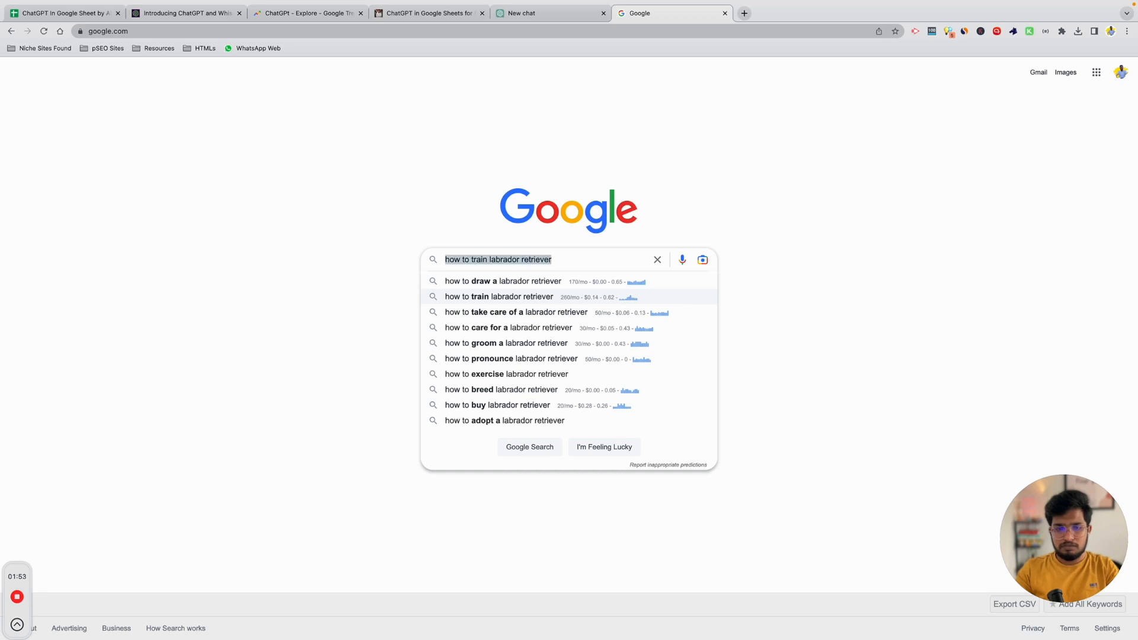
{"action": "left_click", "coordinate": [547, 263]}
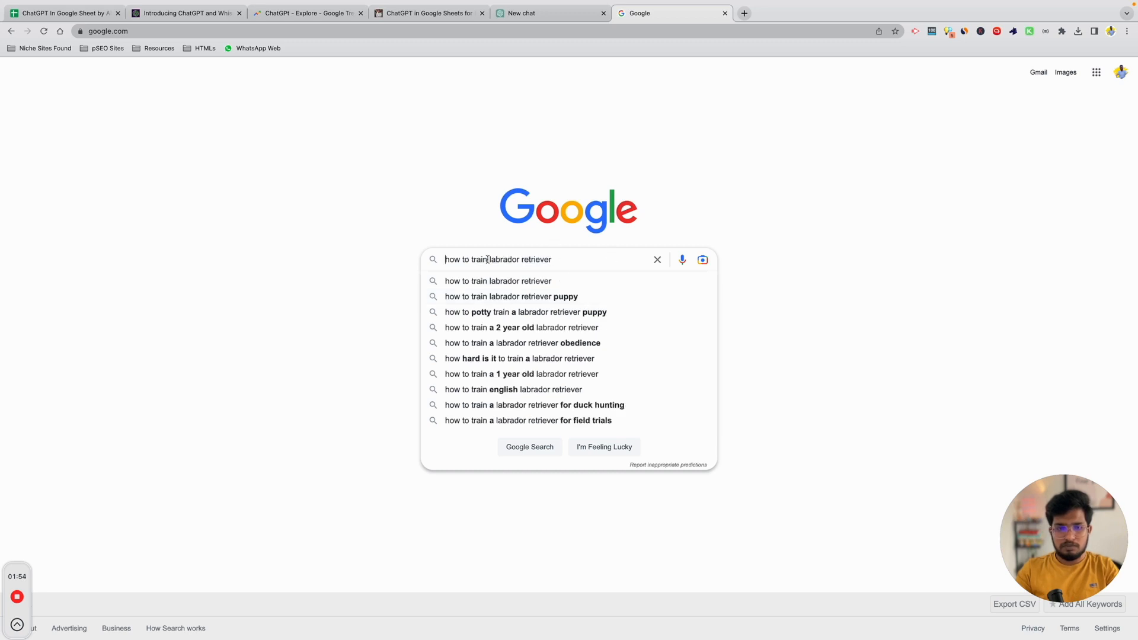
{"action": "left_click_drag", "start_coordinate": [487, 259], "coordinate": [419, 259]}
Compare with the sheet's A2 and B2 entries, then search 'how to groom a labrador retriever'.
{"action": "left_click", "coordinate": [66, 20]}
{"action": "left_click", "coordinate": [76, 152]}
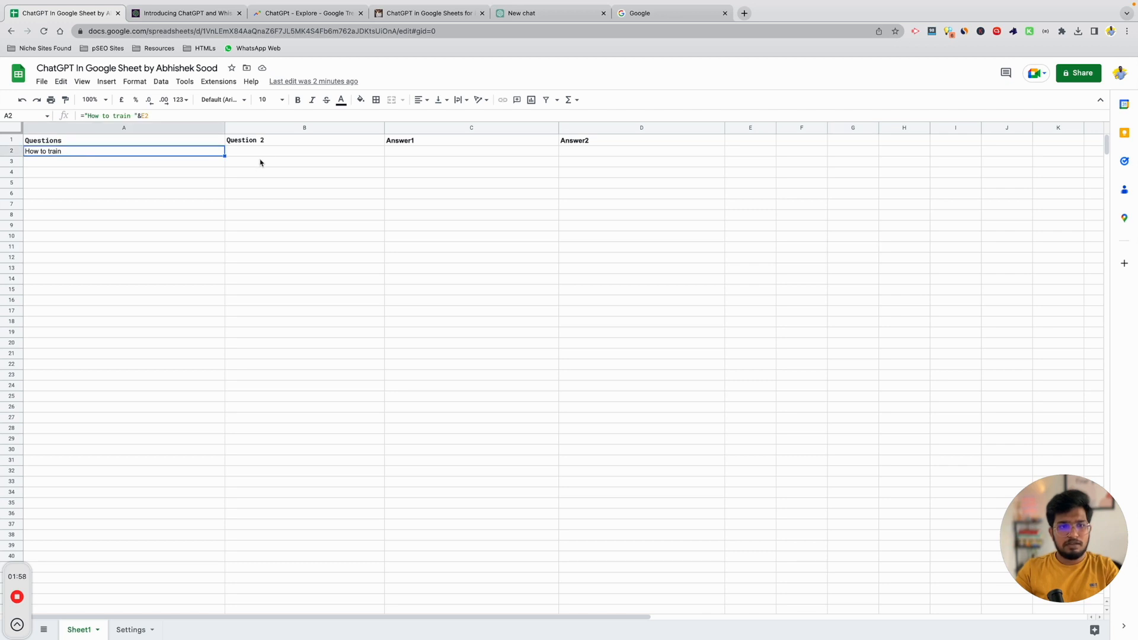
{"action": "left_click", "coordinate": [257, 156]}
{"action": "left_click", "coordinate": [670, 13]}
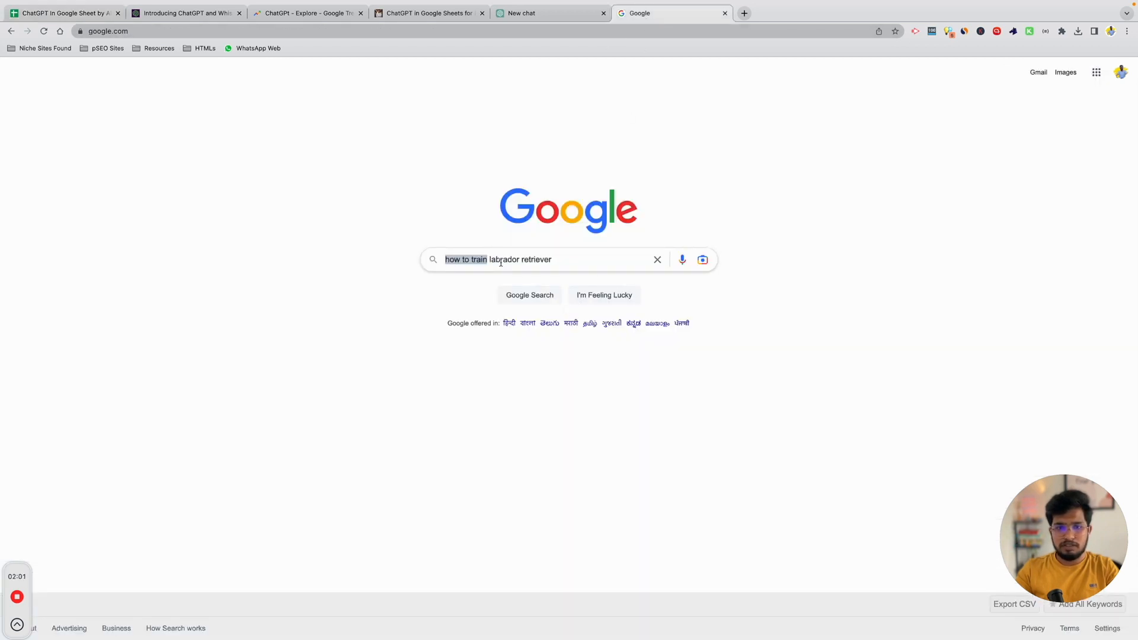
{"action": "left_click", "coordinate": [536, 258]}
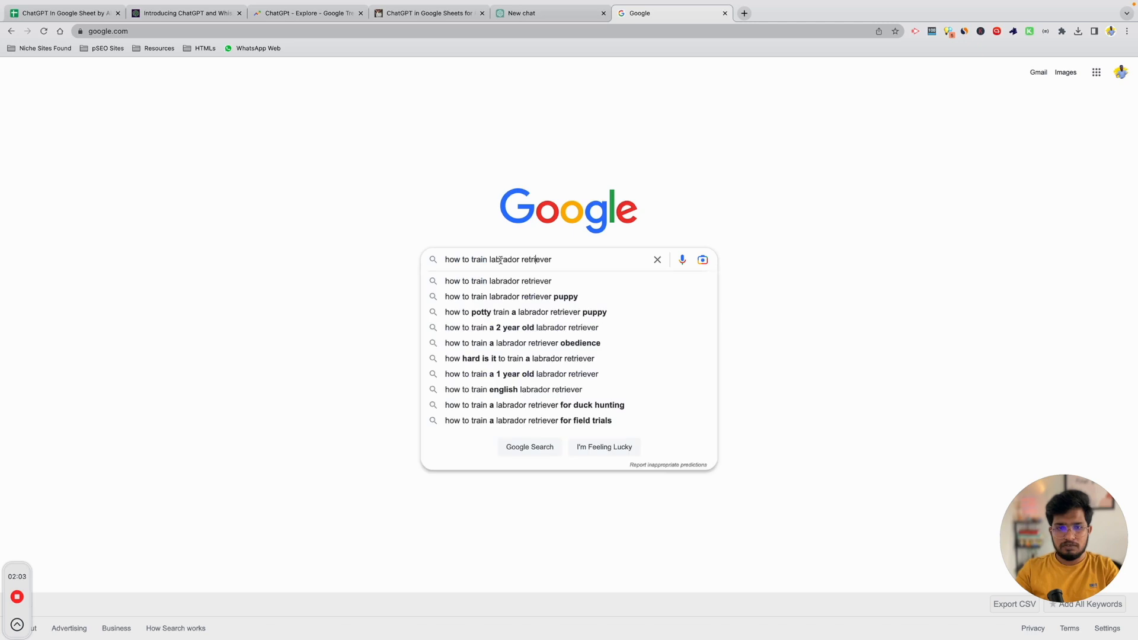
{"action": "double_click", "coordinate": [480, 259]}
{"action": "key", "text": "BackSpace"}
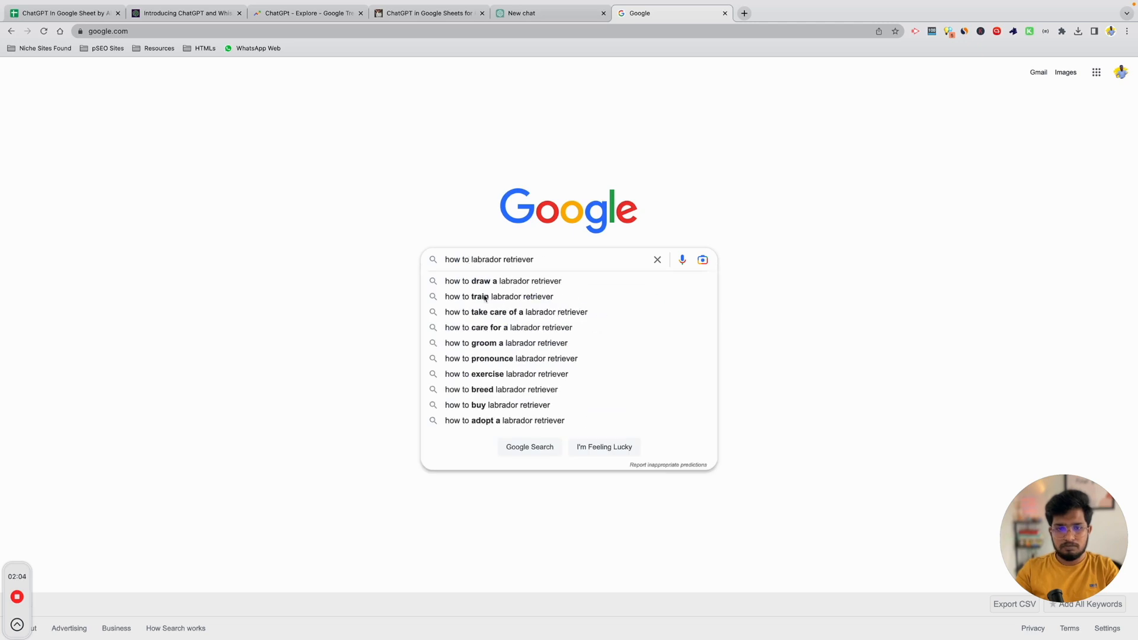
{"action": "left_click", "coordinate": [508, 342]}
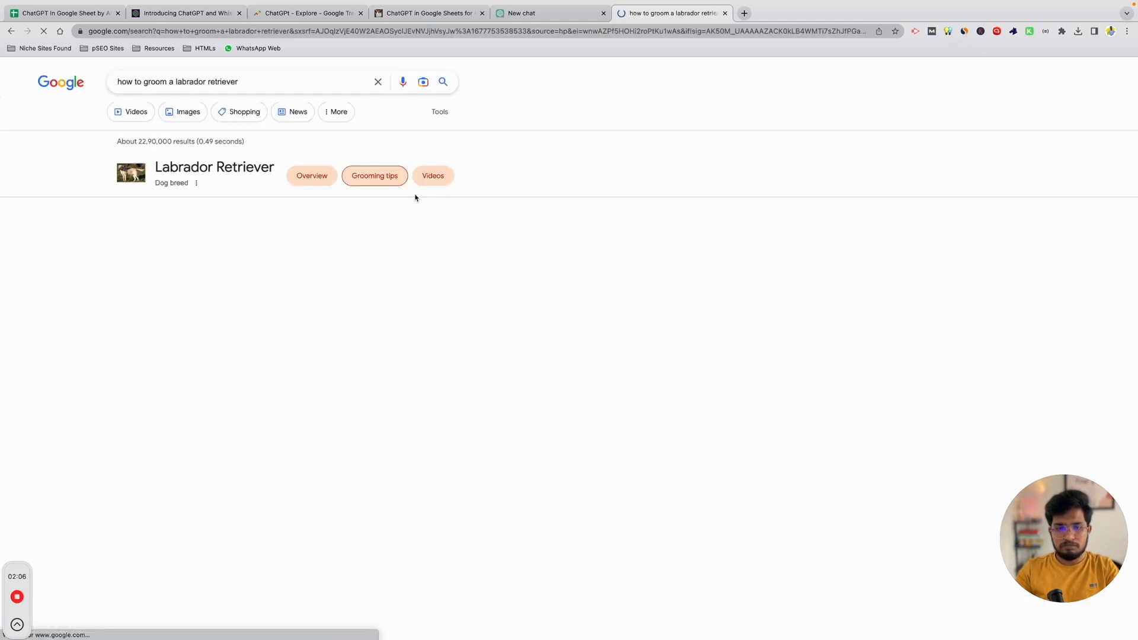
{"action": "left_click_drag", "start_coordinate": [169, 82], "coordinate": [64, 79]}
{"action": "key", "text": "super+c"}
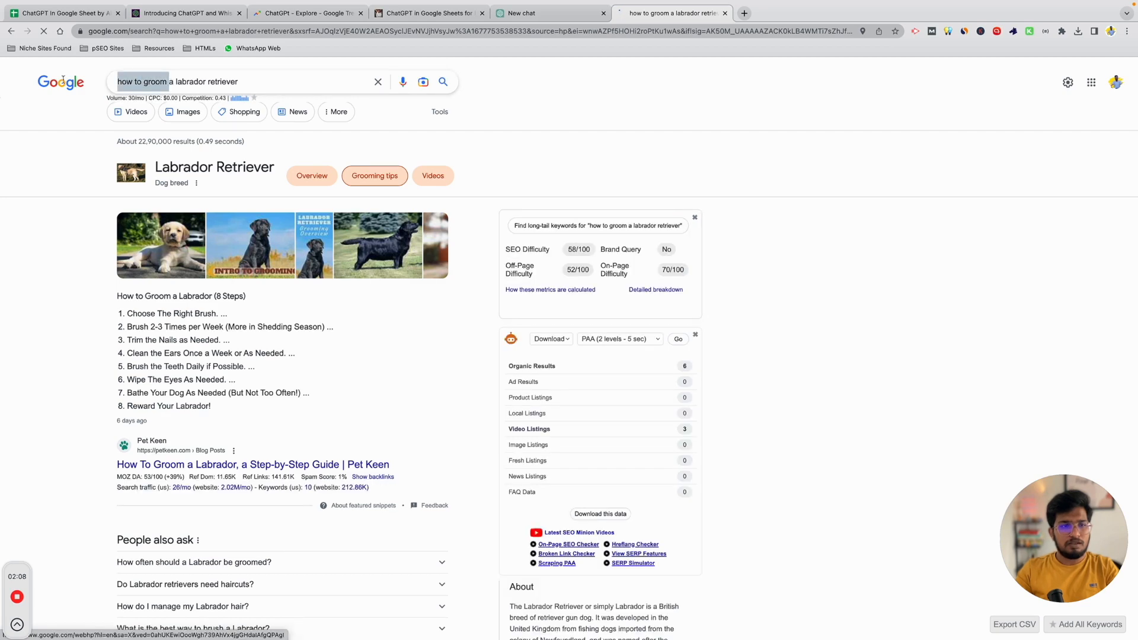
Paste 'how to groom' into cell B2 of the spreadsheet.
{"action": "left_click", "coordinate": [52, 13]}
{"action": "left_click", "coordinate": [67, 165]}
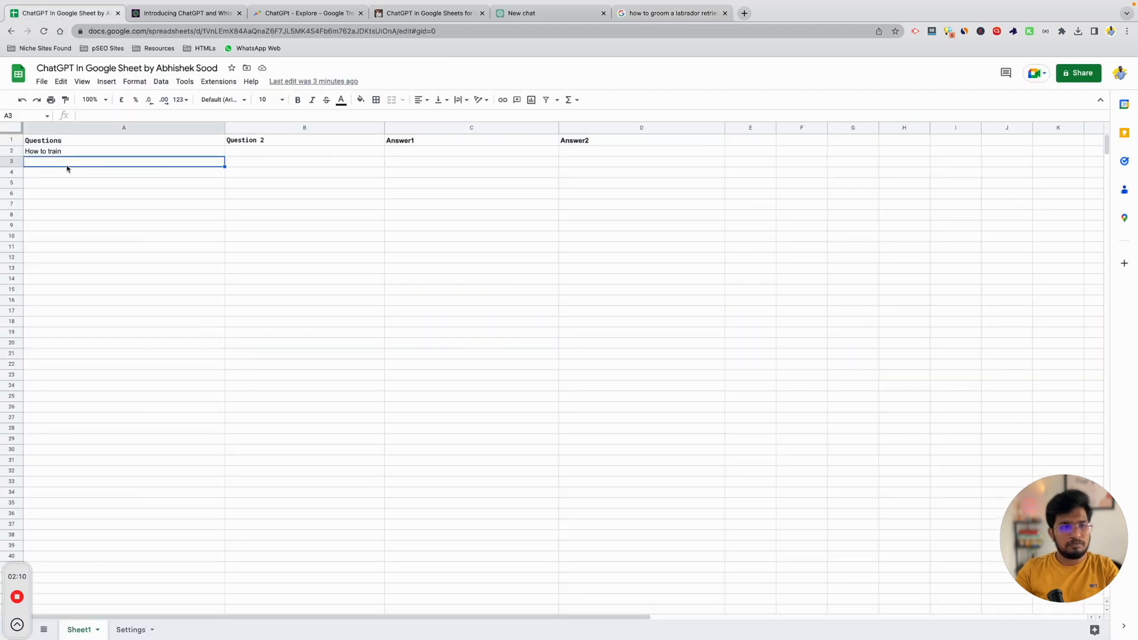
{"action": "left_click", "coordinate": [262, 153]}
{"action": "key", "text": "super+v"}
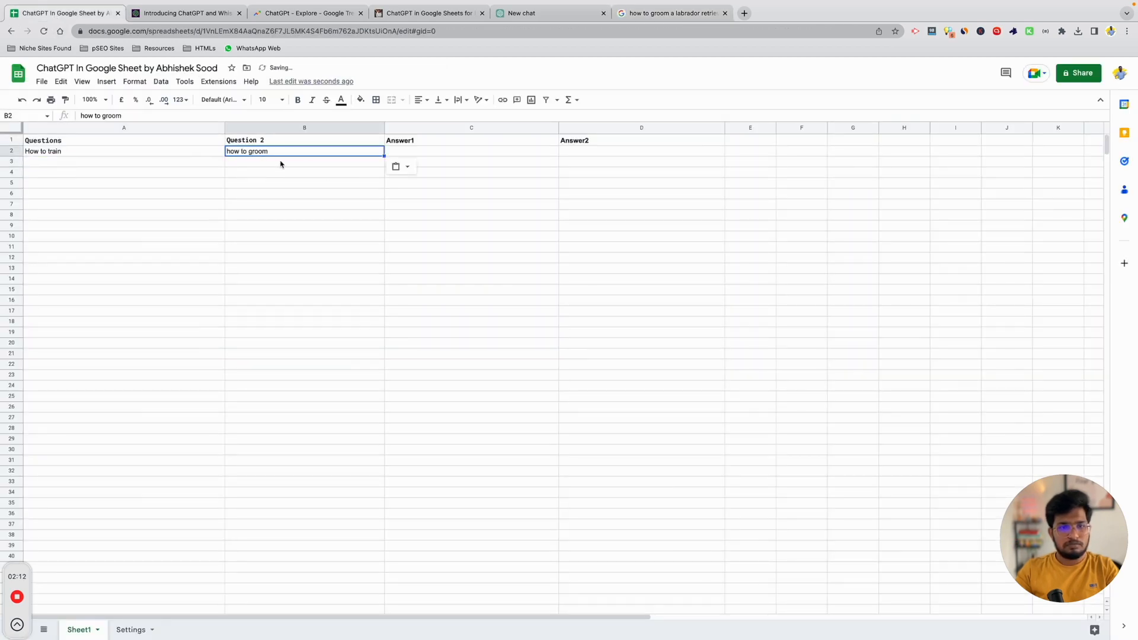
{"action": "left_click", "coordinate": [281, 165]}
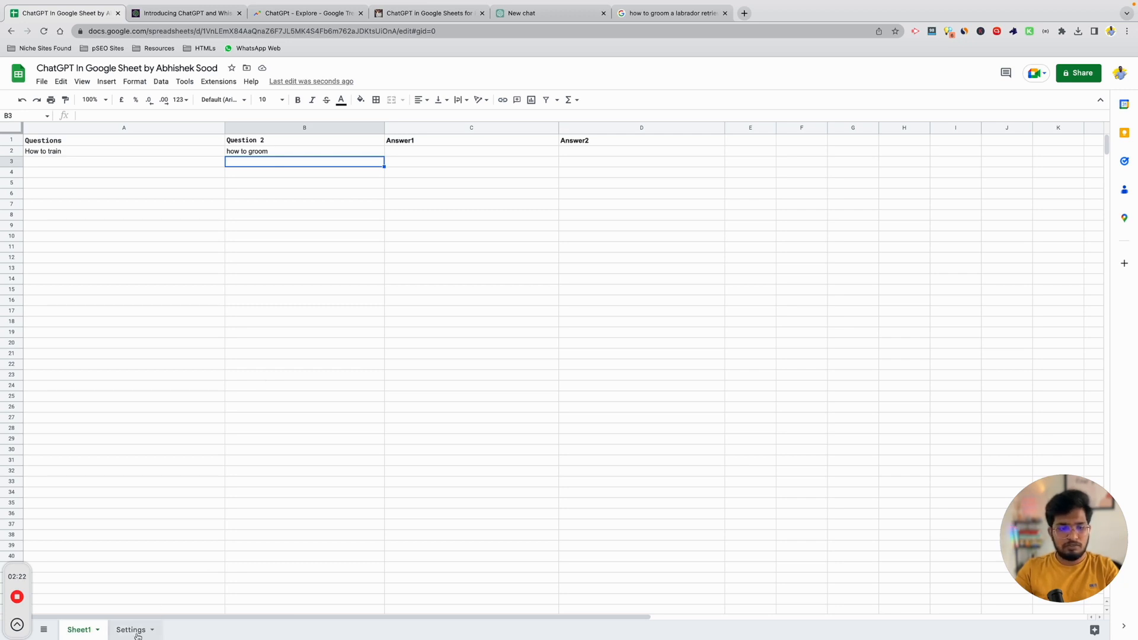
Glance at the Settings sheet, then compare the A2 and B2 question entries on Sheet1.
{"action": "left_click", "coordinate": [134, 630]}
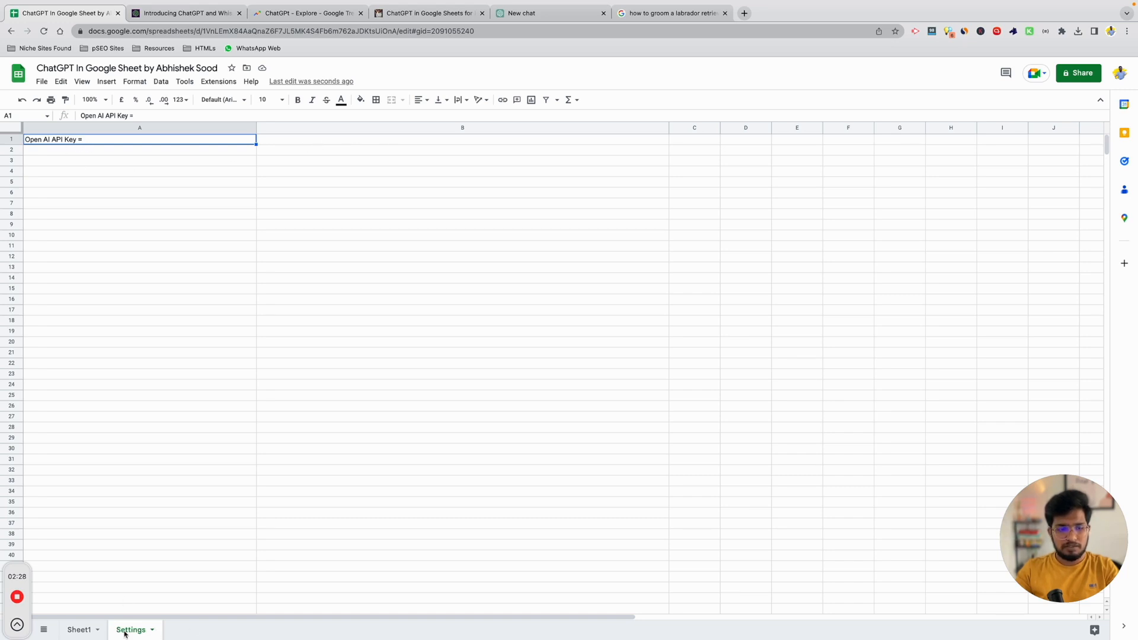
{"action": "left_click", "coordinate": [76, 632]}
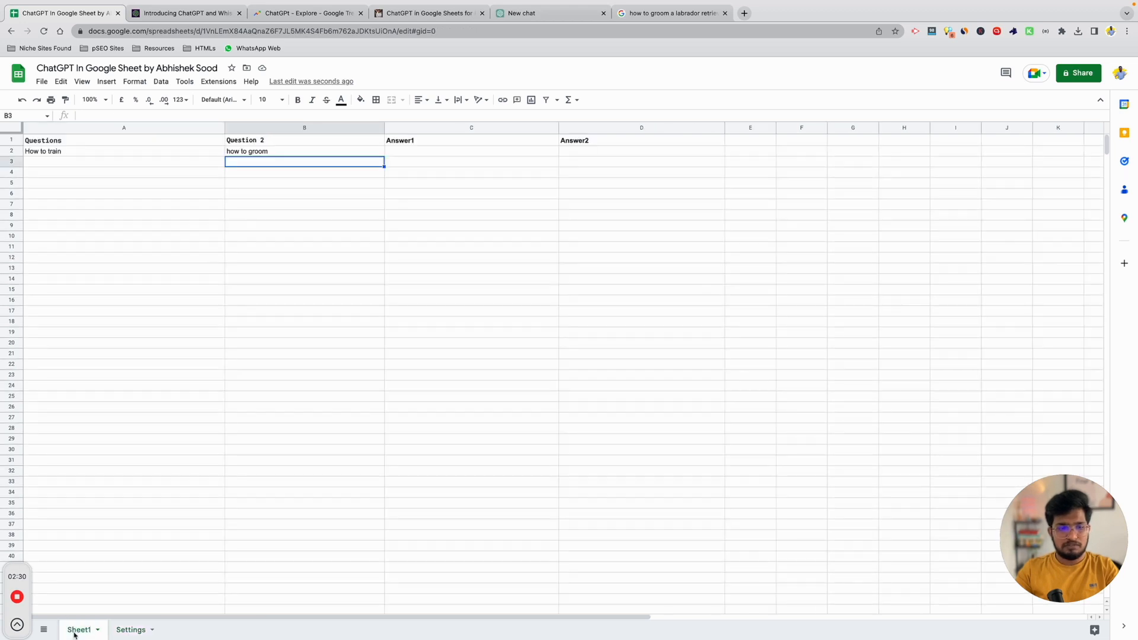
{"action": "left_click", "coordinate": [252, 153]}
{"action": "left_click", "coordinate": [69, 155]}
{"action": "left_click", "coordinate": [291, 155]}
{"action": "left_click", "coordinate": [86, 155]}
{"action": "left_click", "coordinate": [301, 154]}
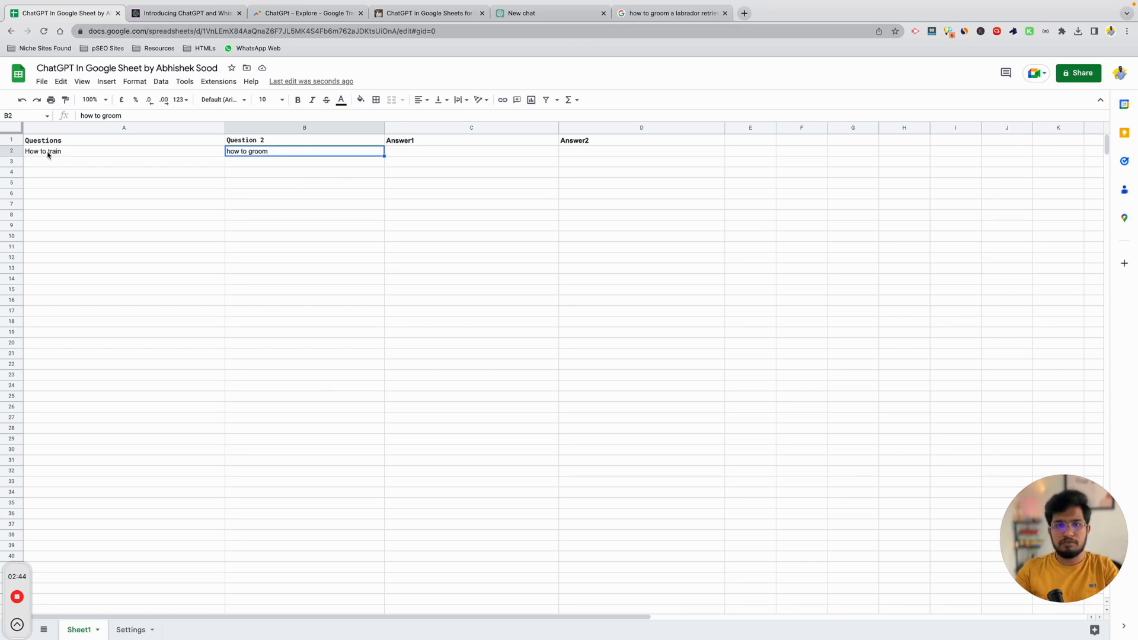
{"action": "left_click", "coordinate": [528, 14]}
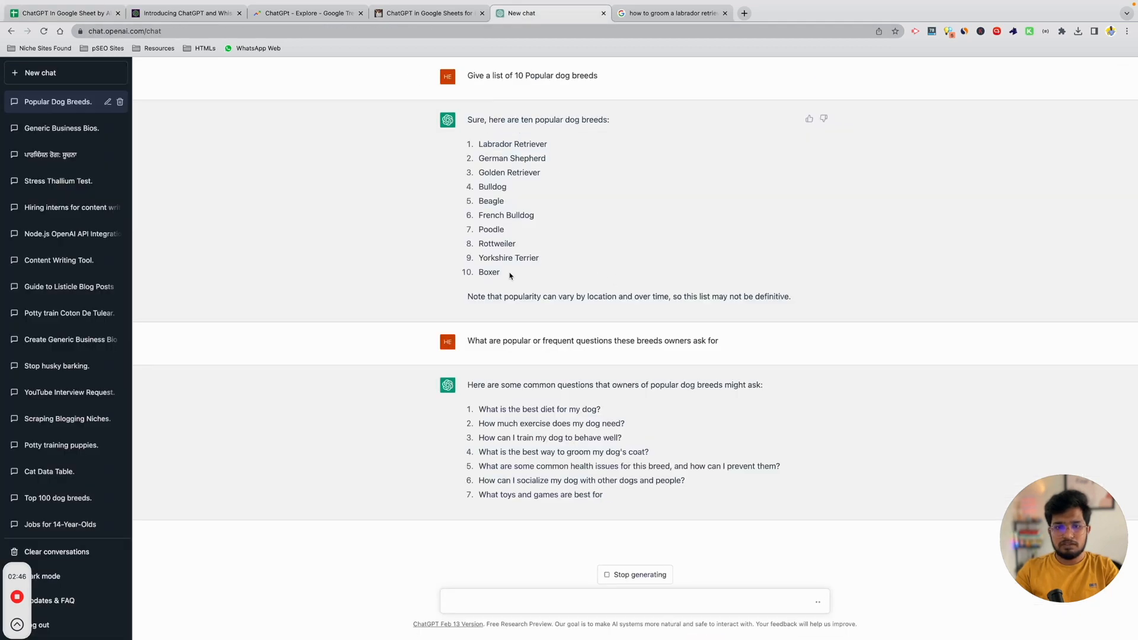
Copy ChatGPT's ten breeds, add a bold 'Breeds' header in E1, and paste the breeds below.
{"action": "left_click_drag", "start_coordinate": [511, 276], "coordinate": [478, 143]}
{"action": "key", "text": "ctrl+c"}
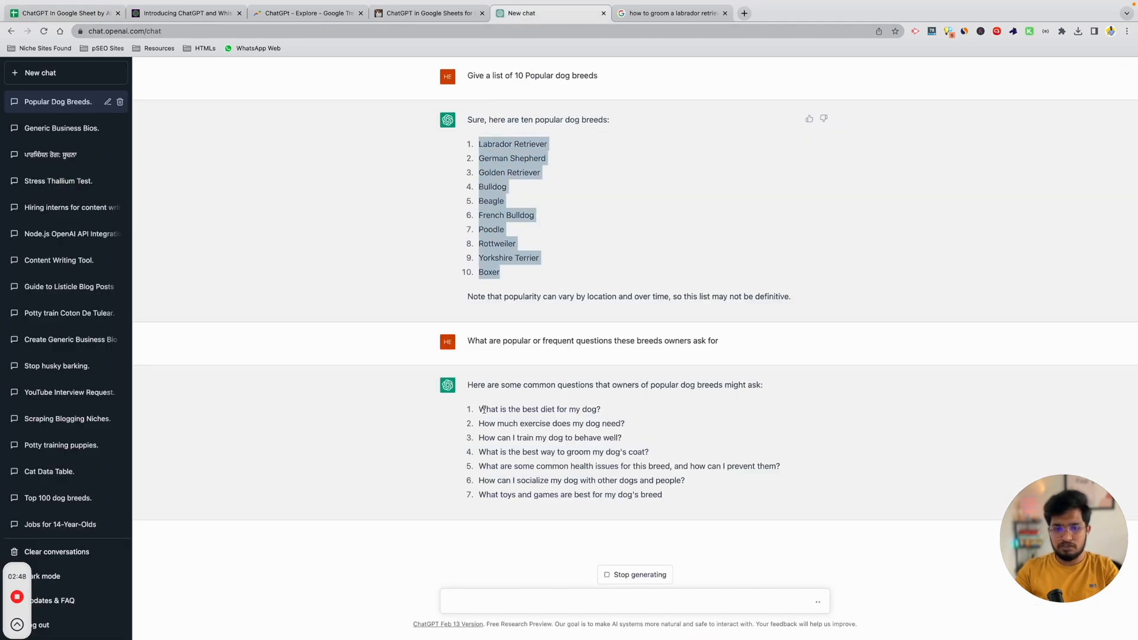
{"action": "left_click", "coordinate": [613, 577]}
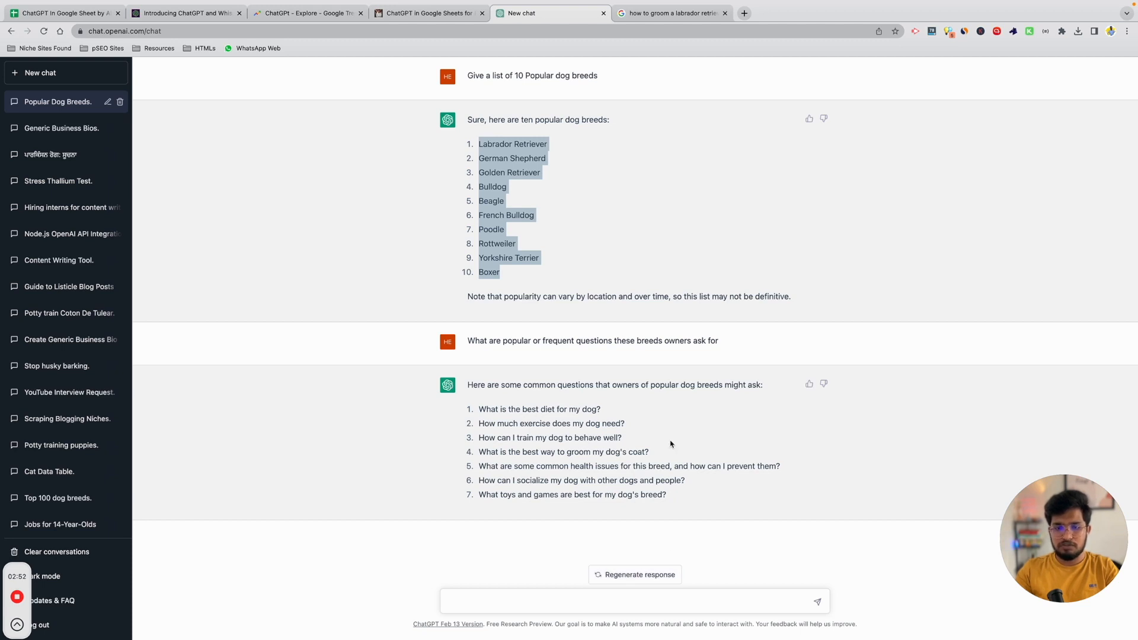
{"action": "left_click", "coordinate": [83, 13]}
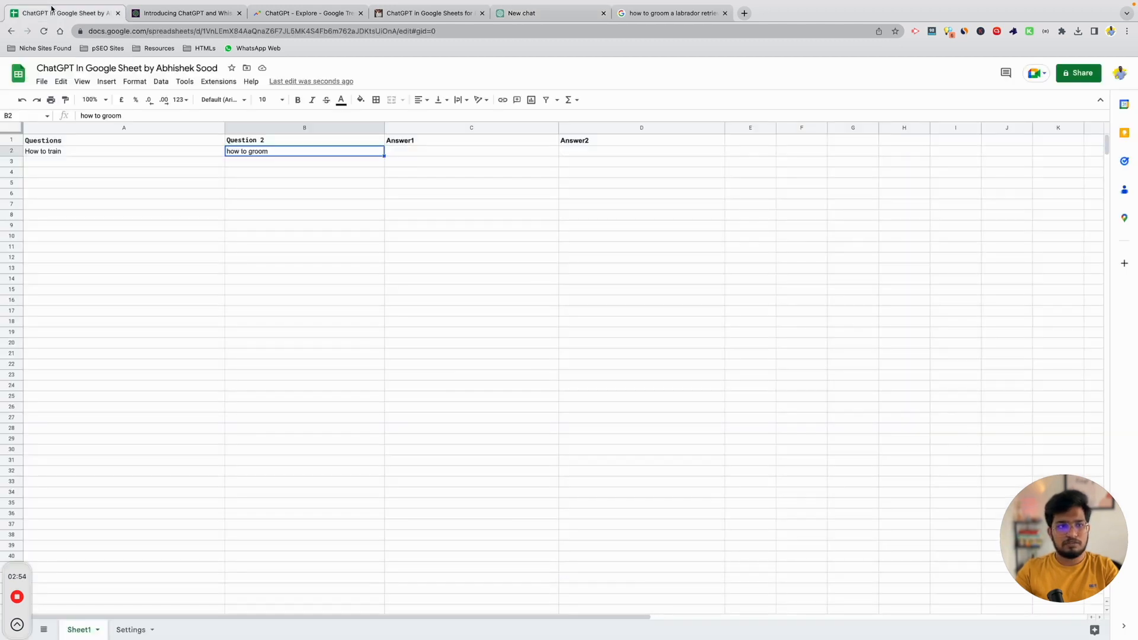
{"action": "left_click", "coordinate": [741, 145]}
{"action": "type", "text": "Breeds"}
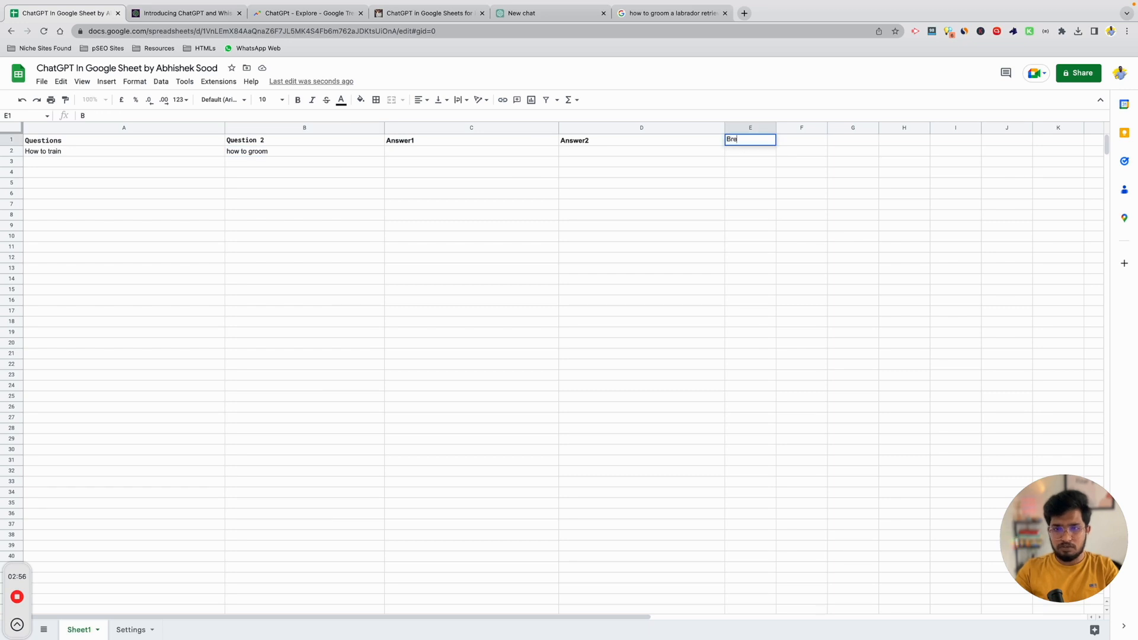
{"action": "key", "text": "Return"}
{"action": "key", "text": "Up"}
{"action": "key", "text": "ctrl+b"}
{"action": "key", "text": "Down"}
{"action": "key", "text": "ctrl+b"}
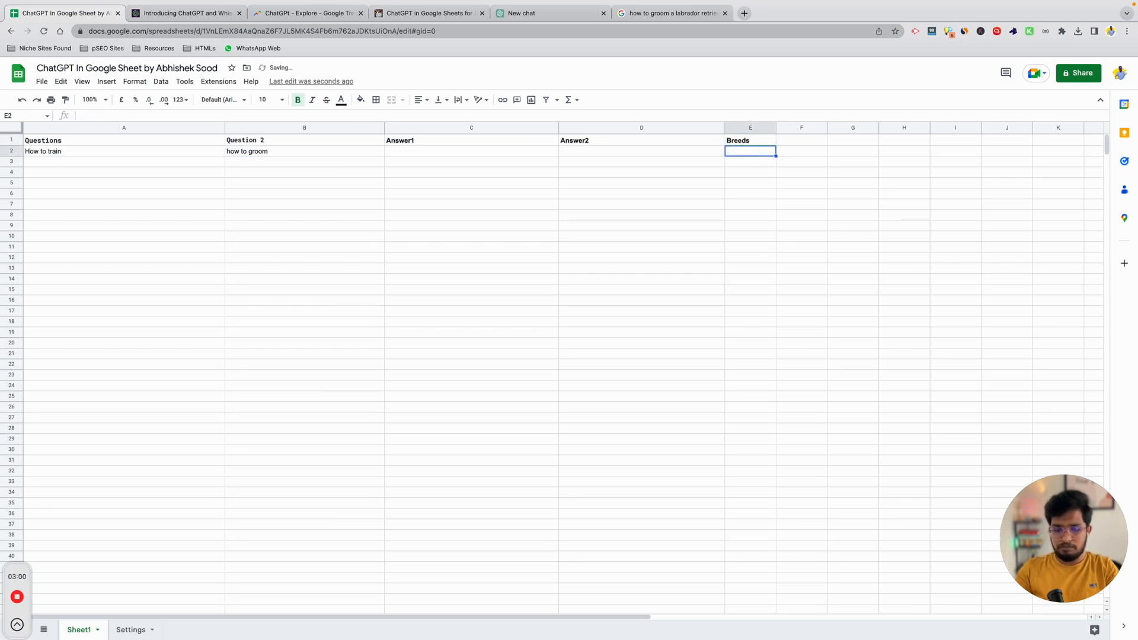
{"action": "key", "text": "ctrl+v"}
Re-paste the ten breeds into E2:E11 and remove bold from E2.
{"action": "key", "text": "ctrl+z"}
{"action": "key", "text": "ctrl+v"}
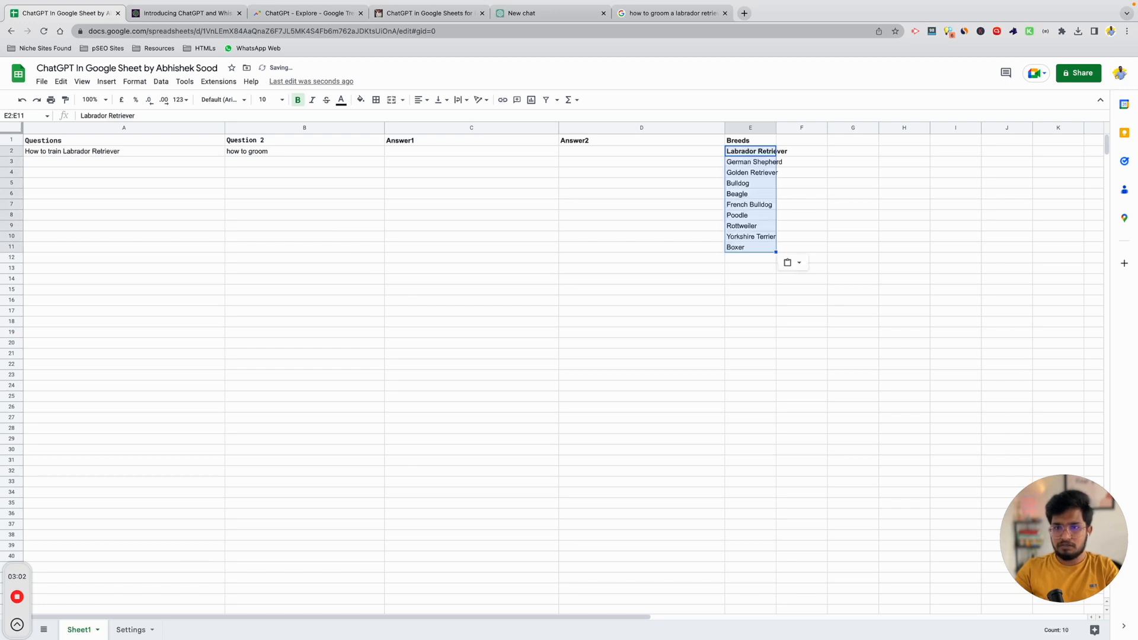
{"action": "left_click", "coordinate": [803, 162]}
{"action": "left_click", "coordinate": [736, 153]}
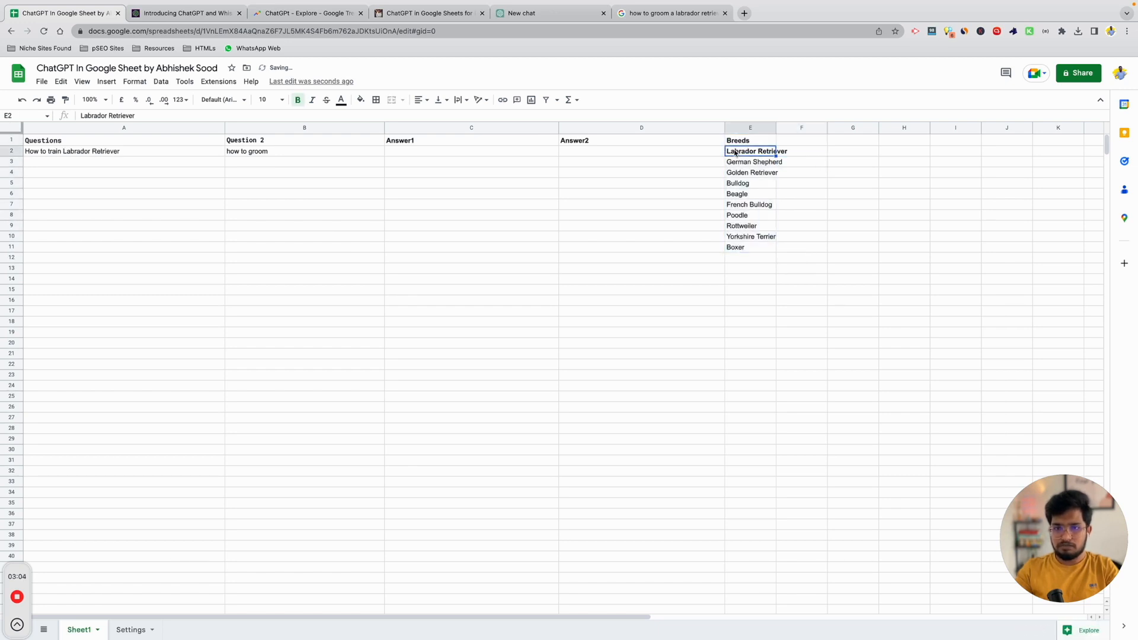
{"action": "key", "text": "ctrl+b"}
{"action": "left_click", "coordinate": [752, 248]}
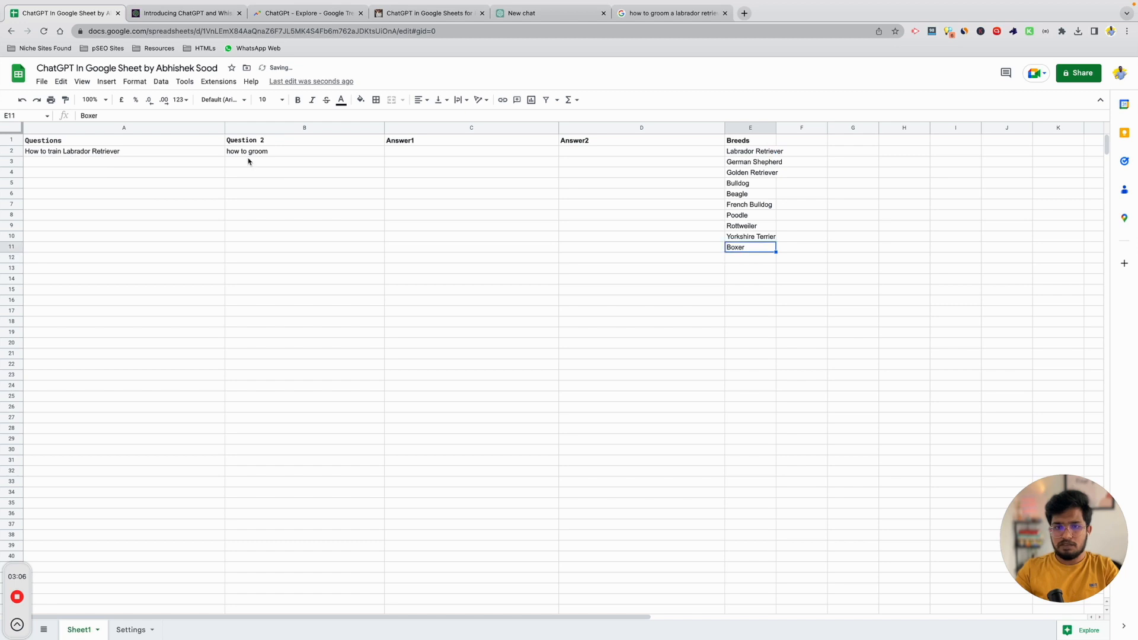
Set A2 to ="How to train "&E2 and fill it down to A11.
{"action": "left_click", "coordinate": [104, 151]}
{"action": "double_click", "coordinate": [82, 152]}
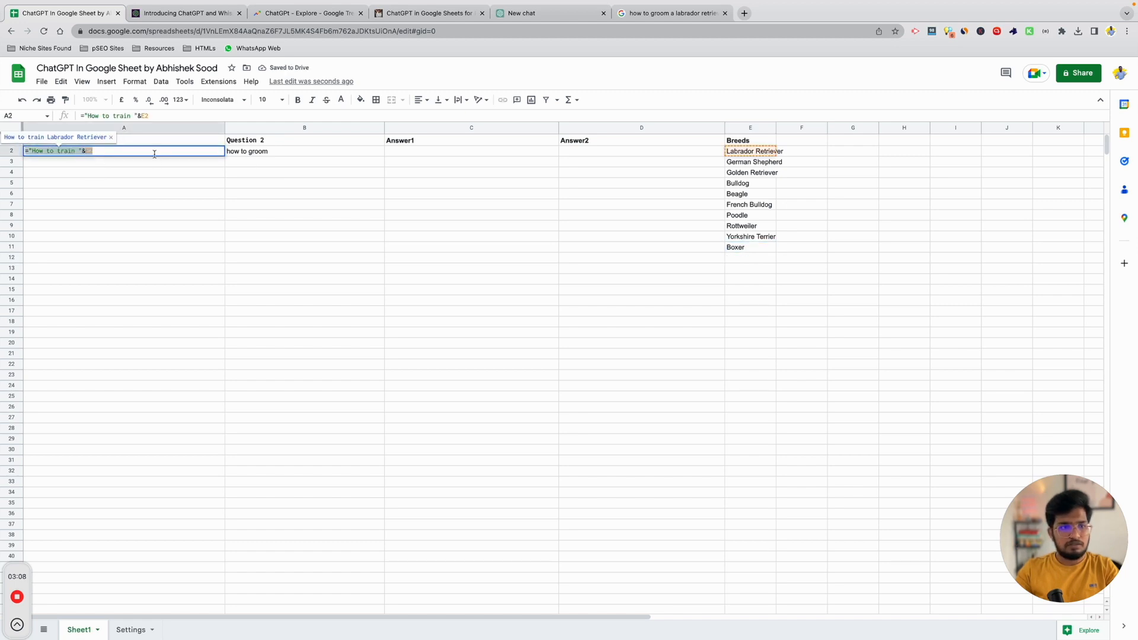
{"action": "key", "text": "Return"}
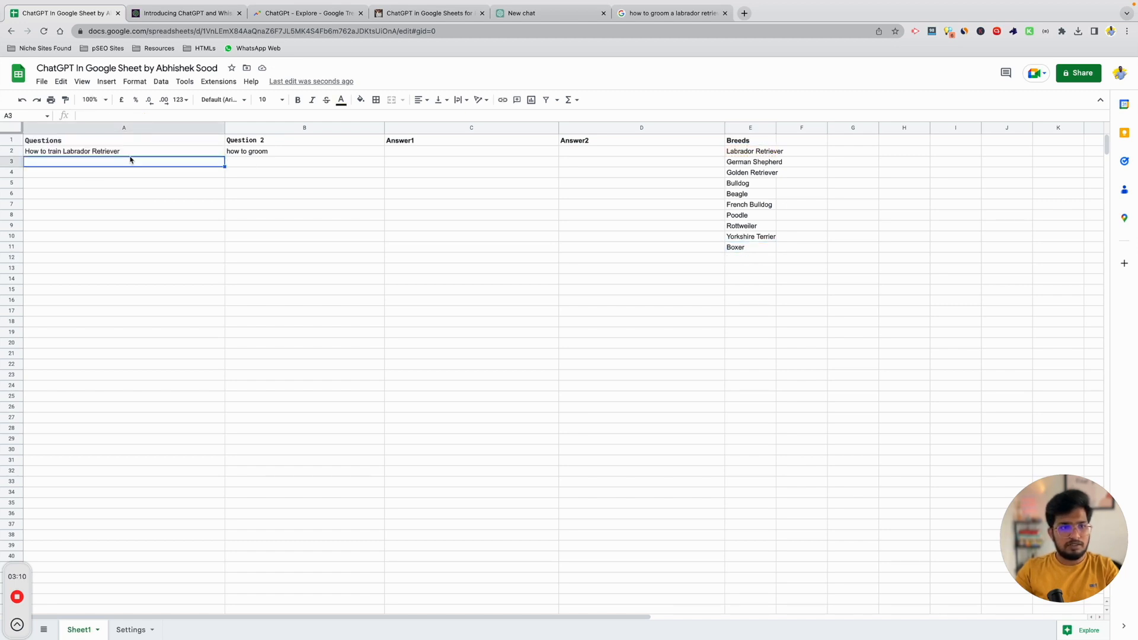
{"action": "left_click", "coordinate": [92, 153]}
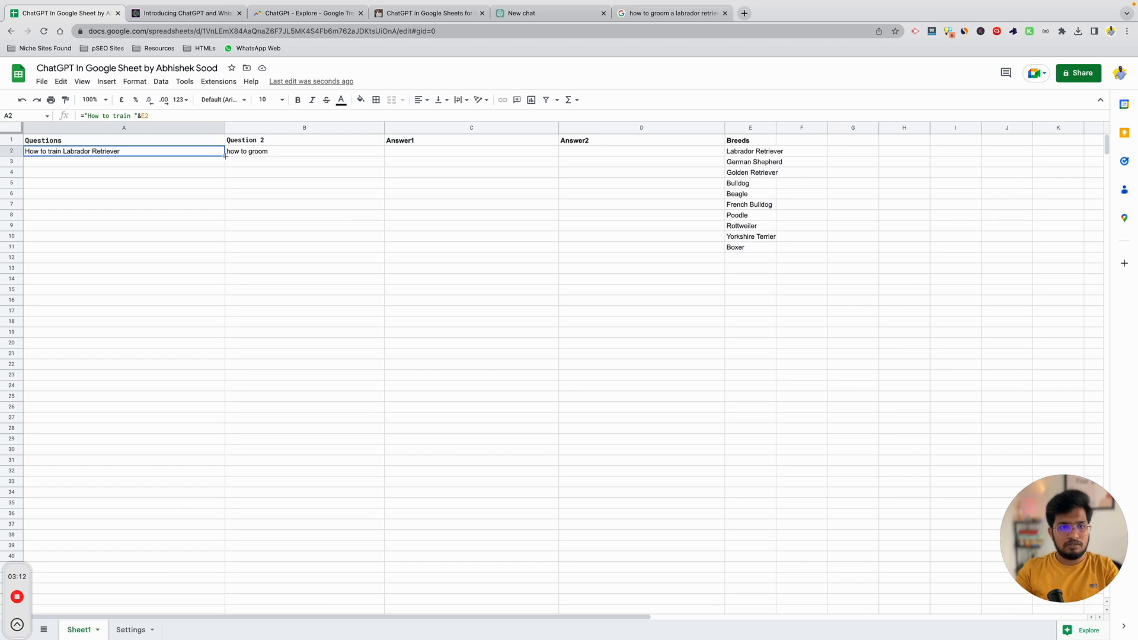
{"action": "left_click_drag", "start_coordinate": [225, 155], "coordinate": [229, 249]}
{"action": "left_click", "coordinate": [83, 215]}
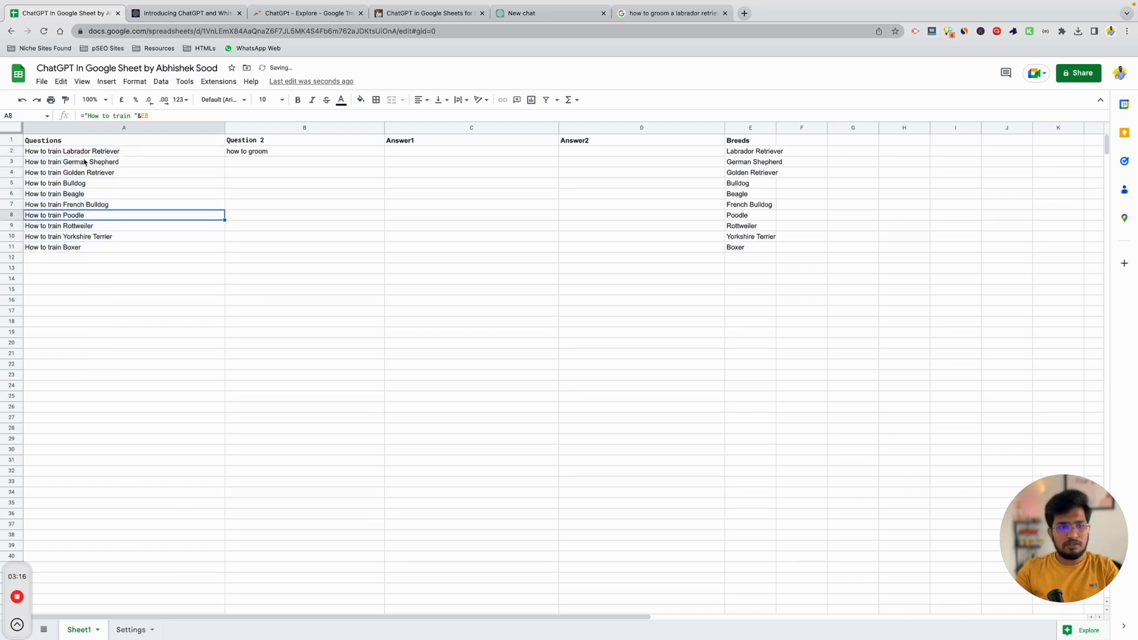
{"action": "left_click", "coordinate": [101, 155]}
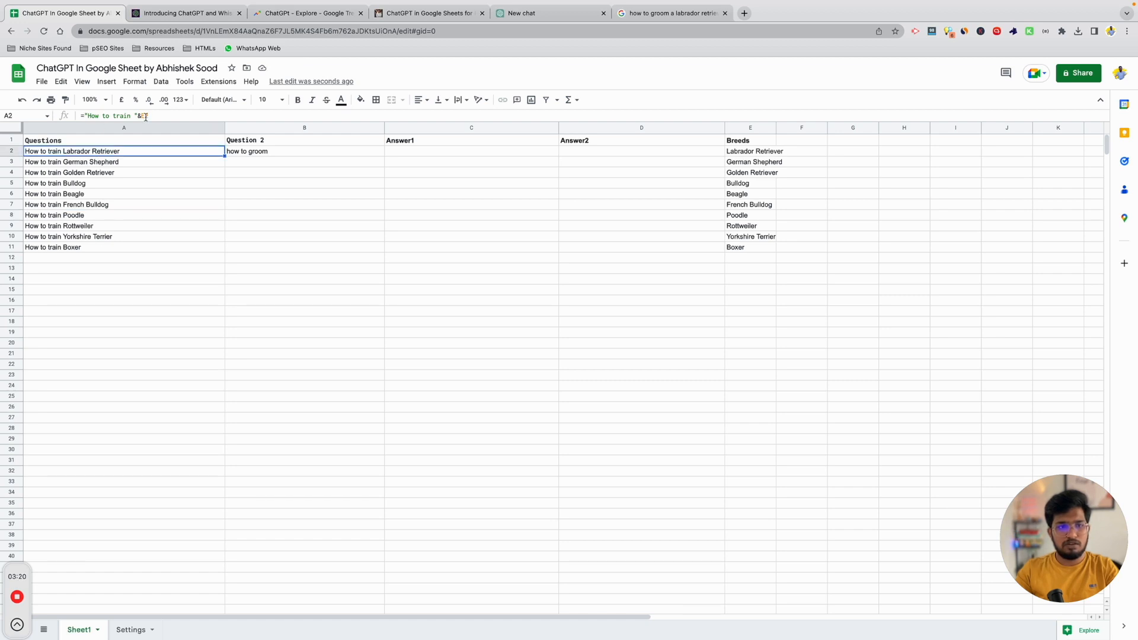
Replace B2's text with the formula ="how to groom "&E2.
{"action": "left_click", "coordinate": [251, 156]}
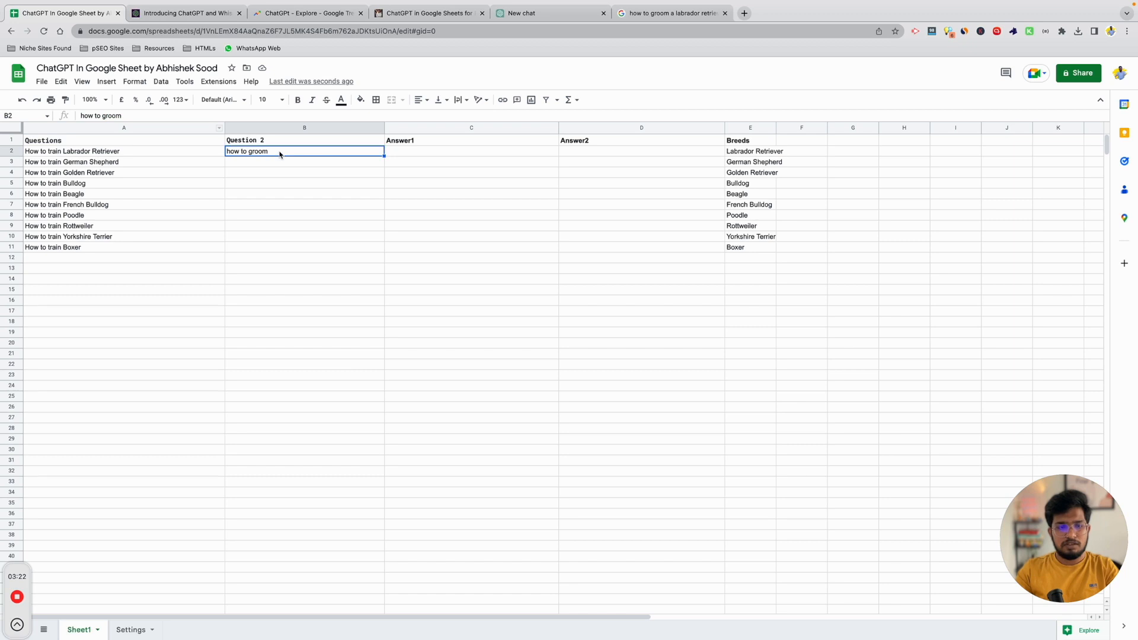
{"action": "key", "text": "Return"}
{"action": "key", "text": "super+a"}
{"action": "key", "text": "super+c"}
{"action": "key", "text": "BackSpace"}
{"action": "type", "text": "="}
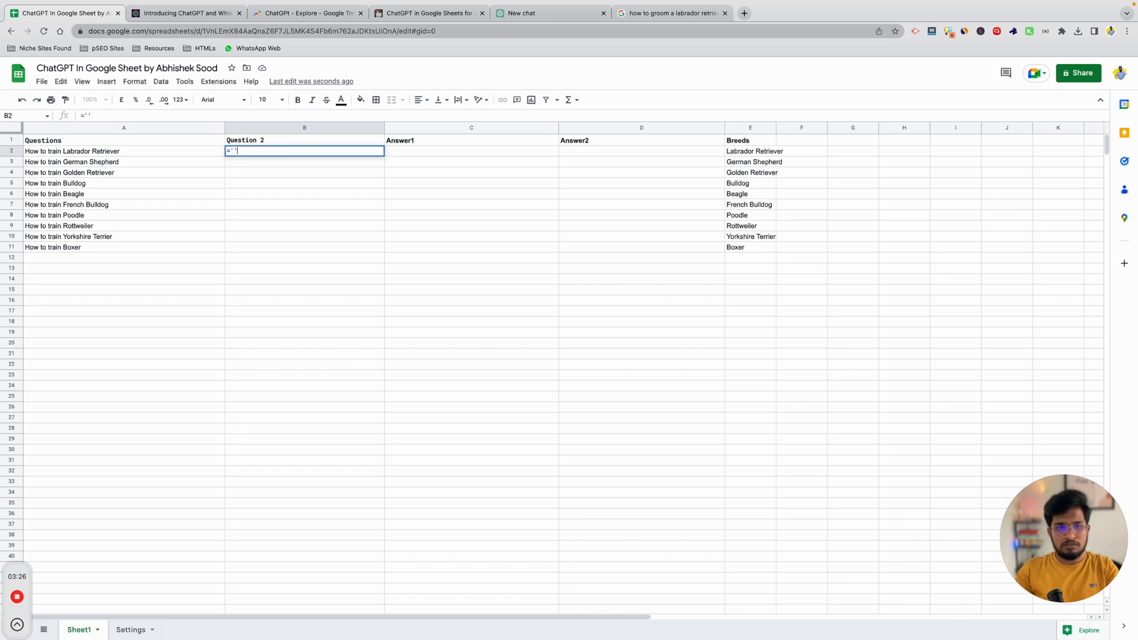
{"action": "type", "text": "\""}
{"action": "key", "text": "super+v"}
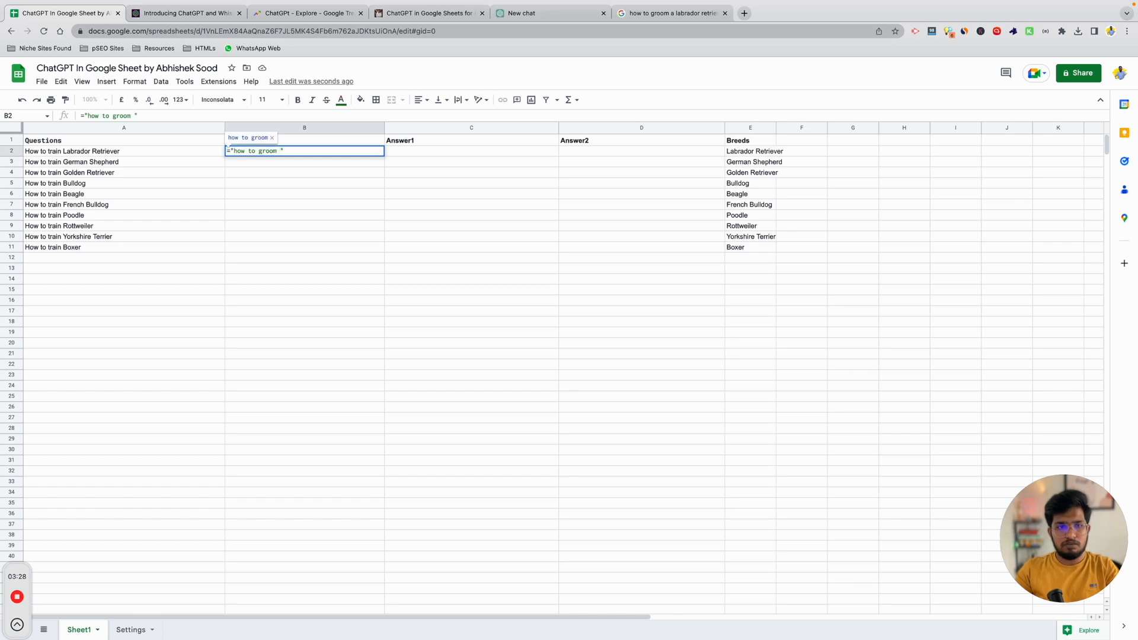
{"action": "type", "text": "&"}
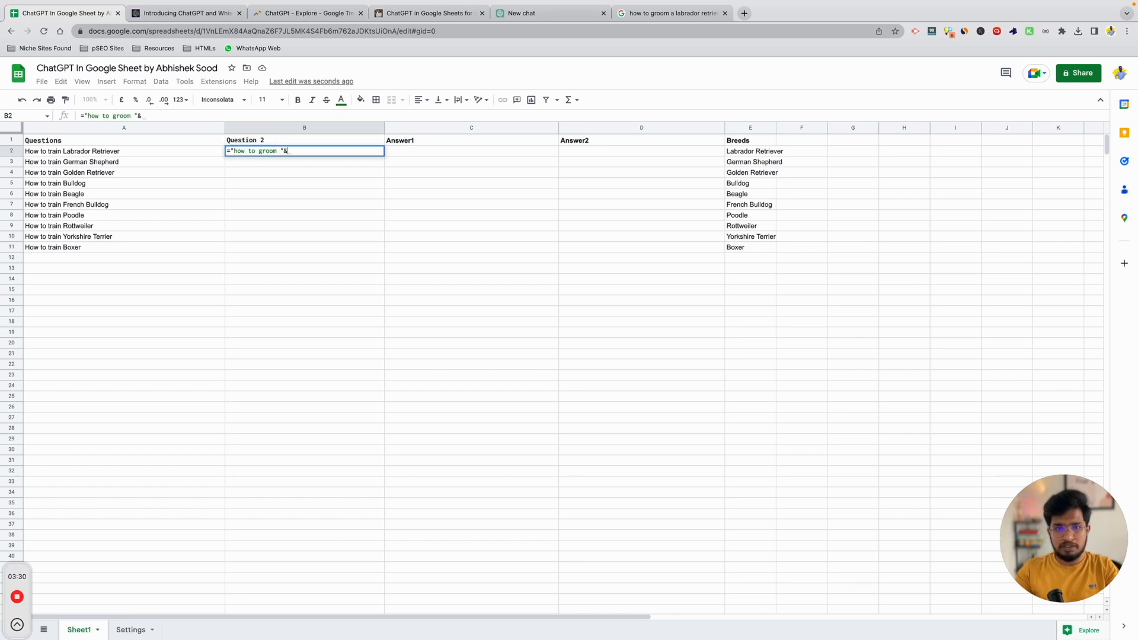
{"action": "left_click", "coordinate": [745, 153]}
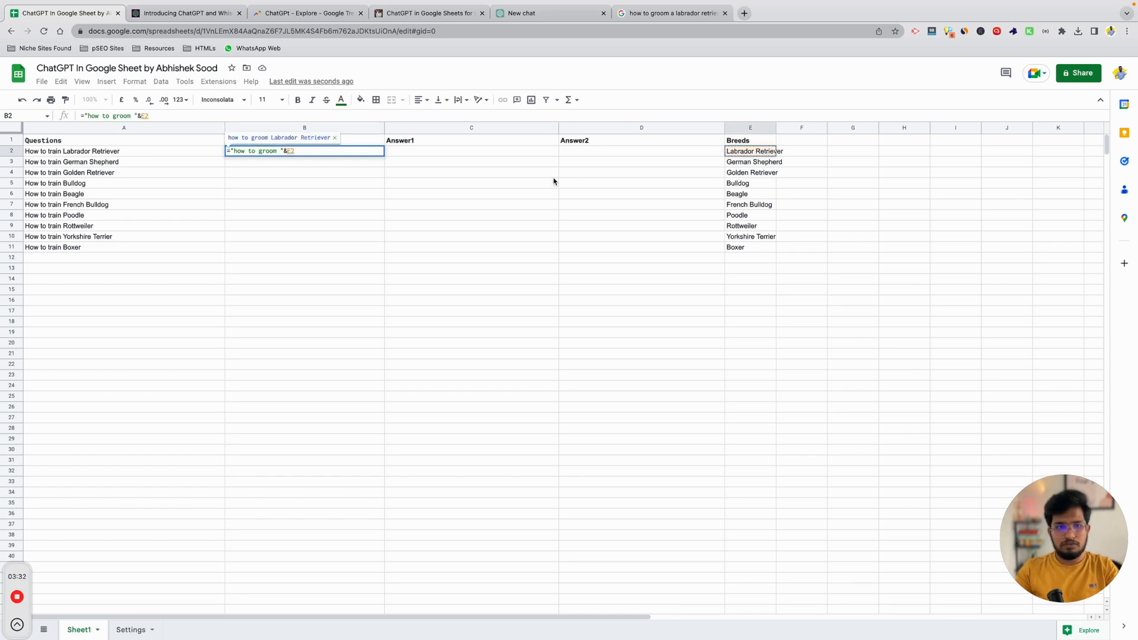
{"action": "key", "text": "Return"}
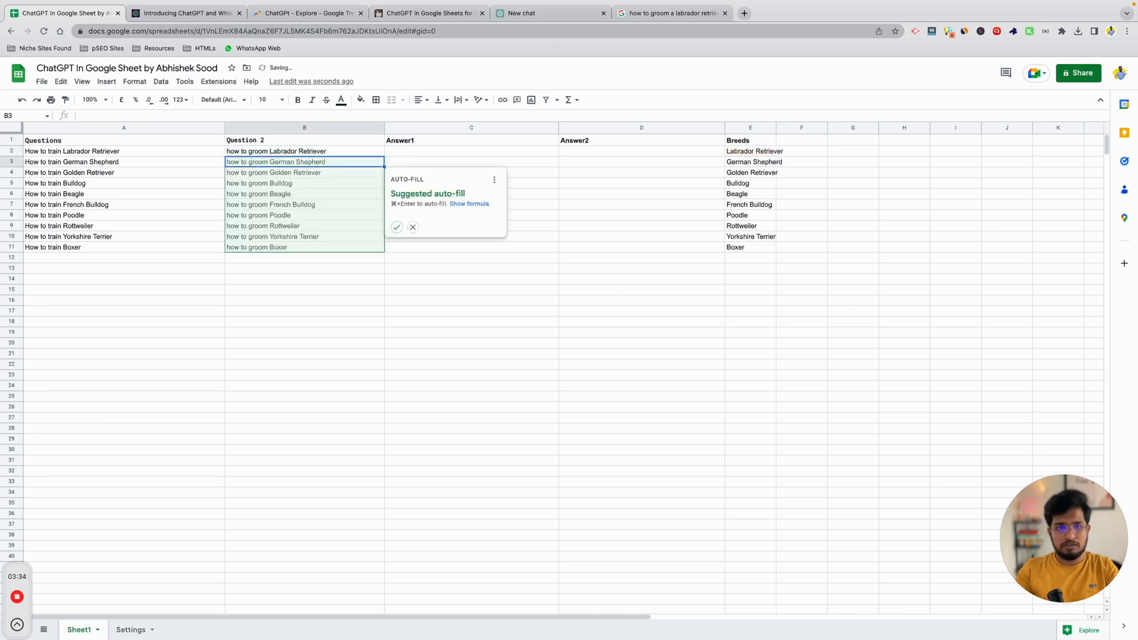
Accept the suggested auto-fill so B3:B11 get grooming questions, then check the results.
{"action": "left_click", "coordinate": [397, 227]}
{"action": "left_click", "coordinate": [293, 237]}
{"action": "left_click", "coordinate": [297, 248]}
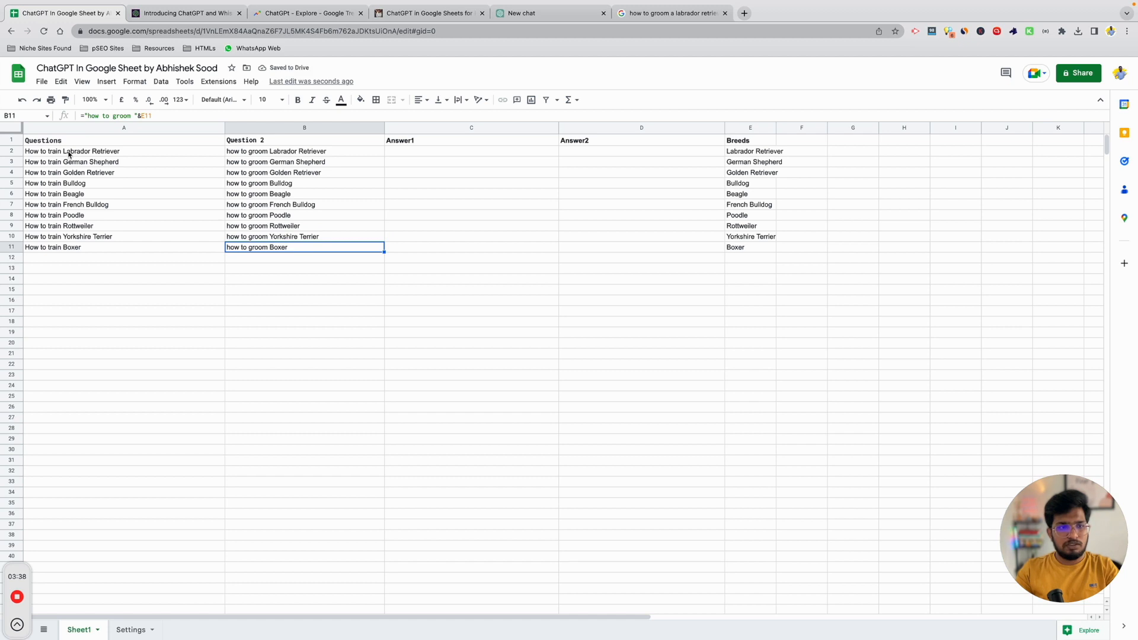
{"action": "left_click", "coordinate": [68, 153], "text": "shift"}
{"action": "left_click", "coordinate": [290, 249]}
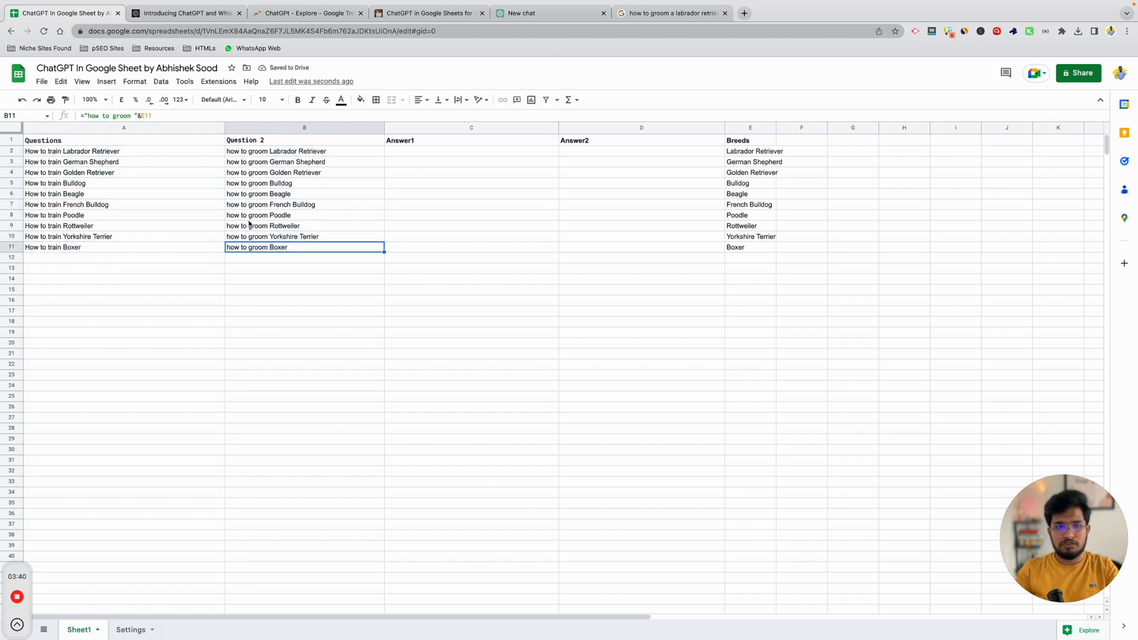
{"action": "left_click", "coordinate": [424, 153]}
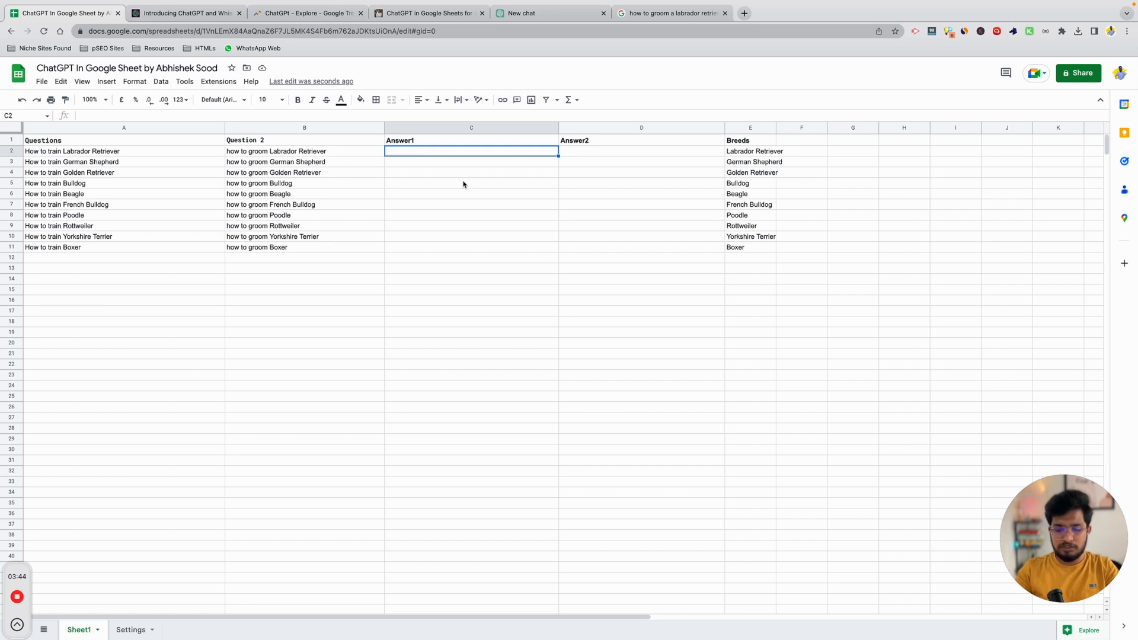
Enter =chatGPT(A2) in Answer1 cell C2 and widen column C.
{"action": "type", "text": "=ch"}
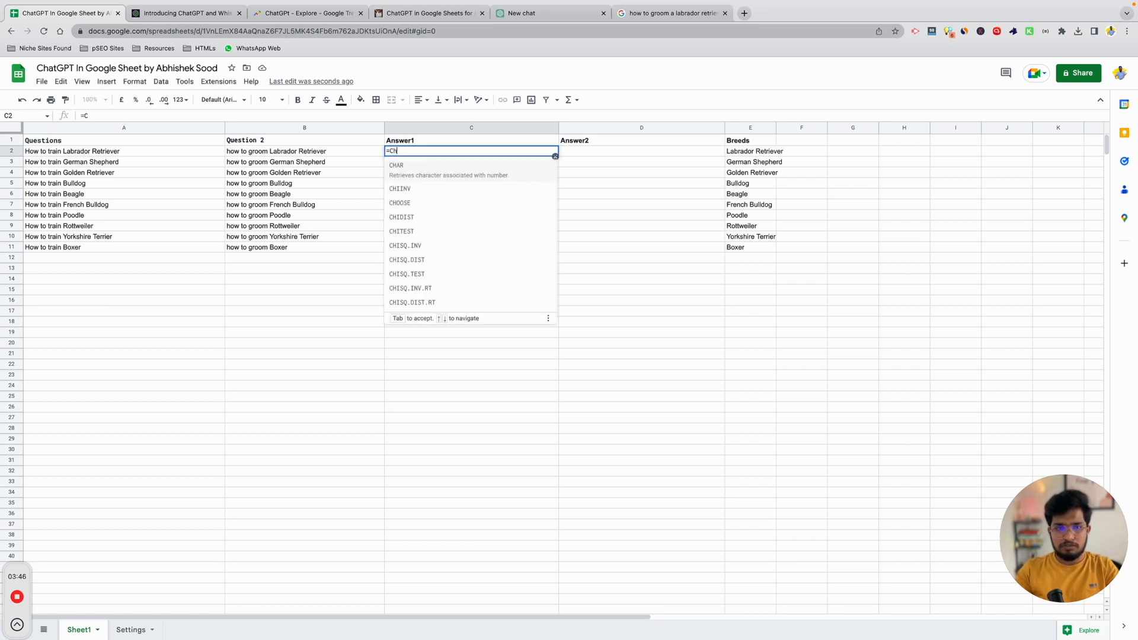
{"action": "type", "text": "atGPT"}
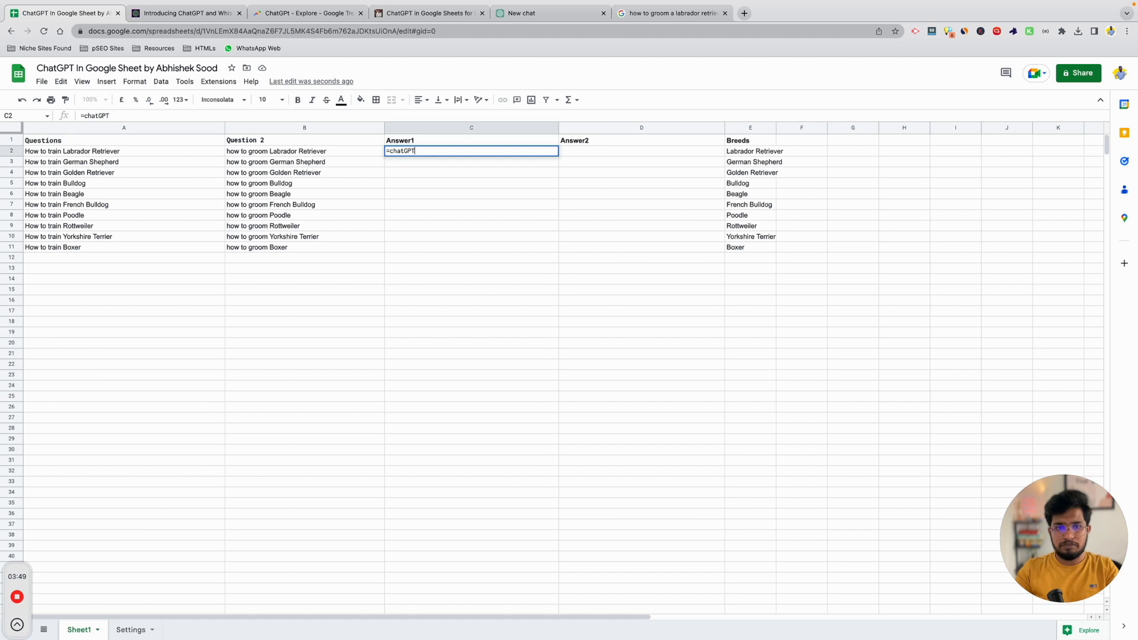
{"action": "key", "text": "ctrl+shift+Tab"}
{"action": "key", "text": "ctrl+w"}
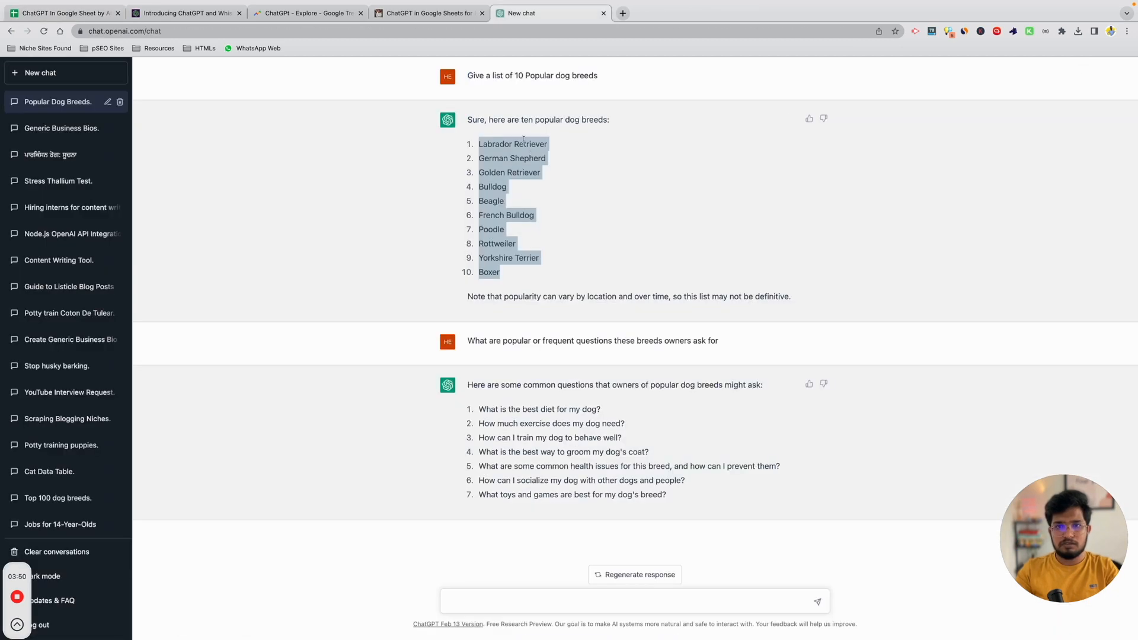
{"action": "left_click", "coordinate": [95, 14]}
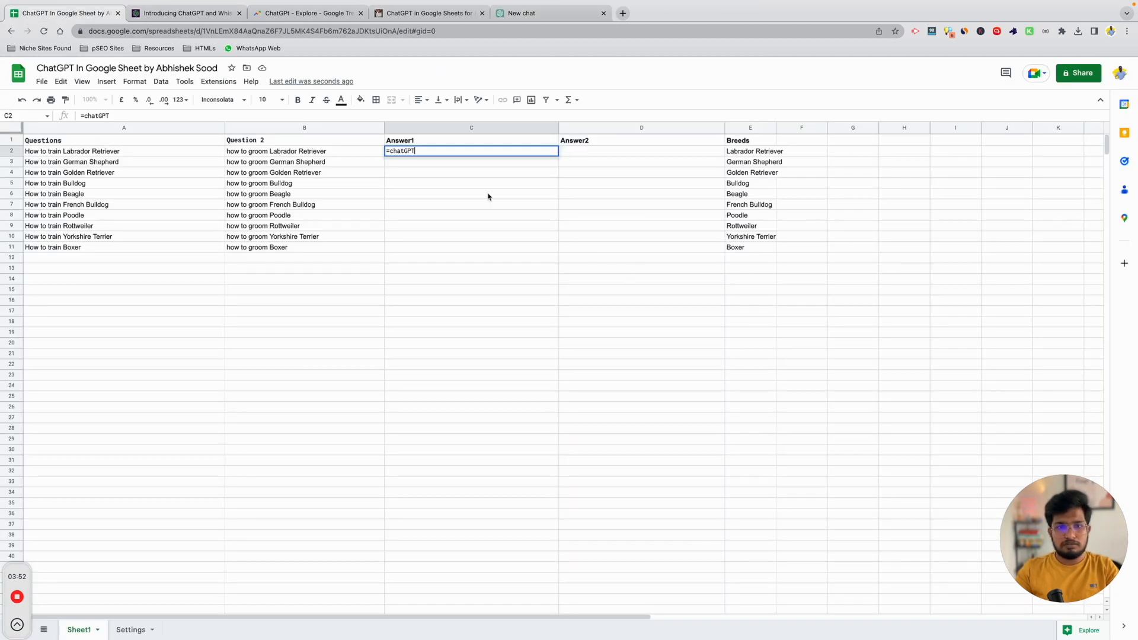
{"action": "type", "text": "("}
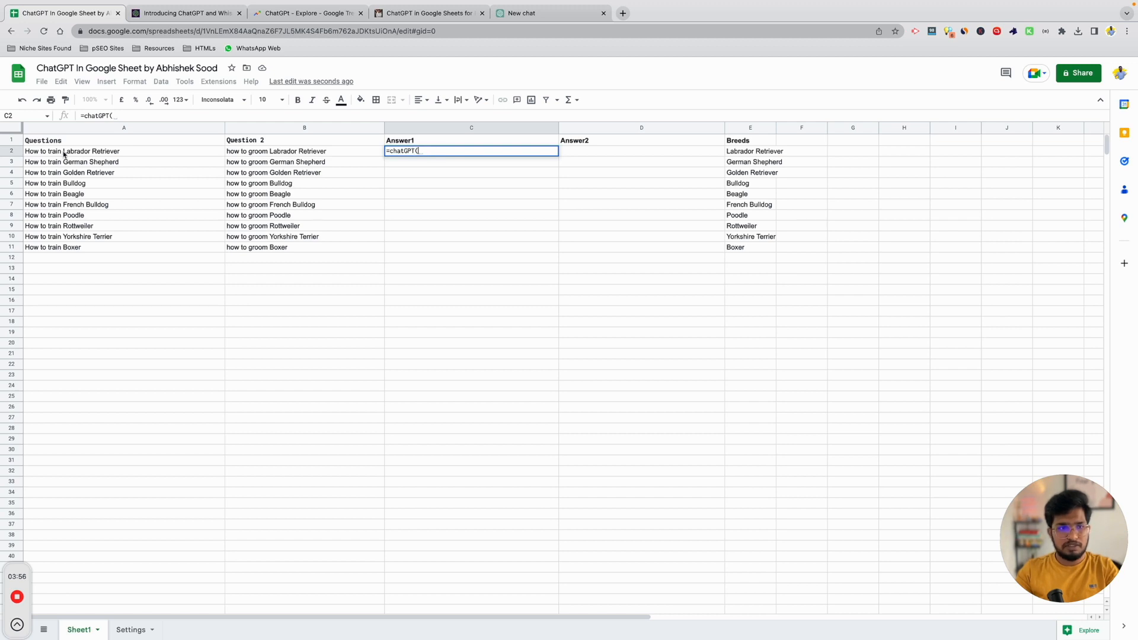
{"action": "left_click", "coordinate": [63, 153]}
{"action": "key", "text": "Return"}
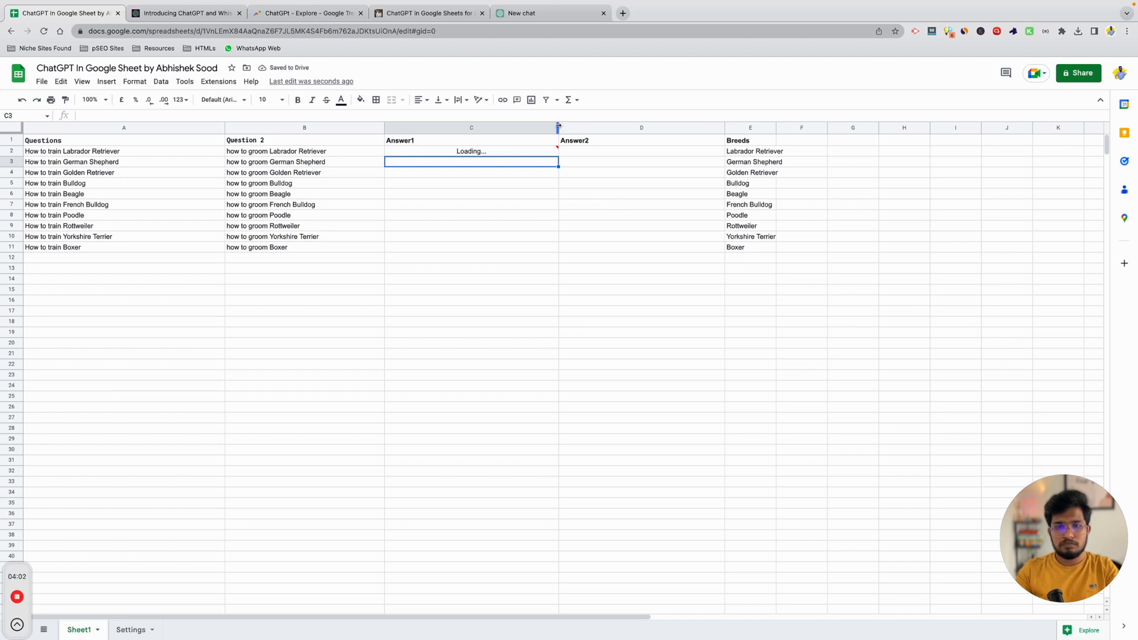
{"action": "left_click_drag", "start_coordinate": [558, 127], "coordinate": [610, 126]}
Set the Answer1 column C to wrap its text.
{"action": "left_click", "coordinate": [455, 178]}
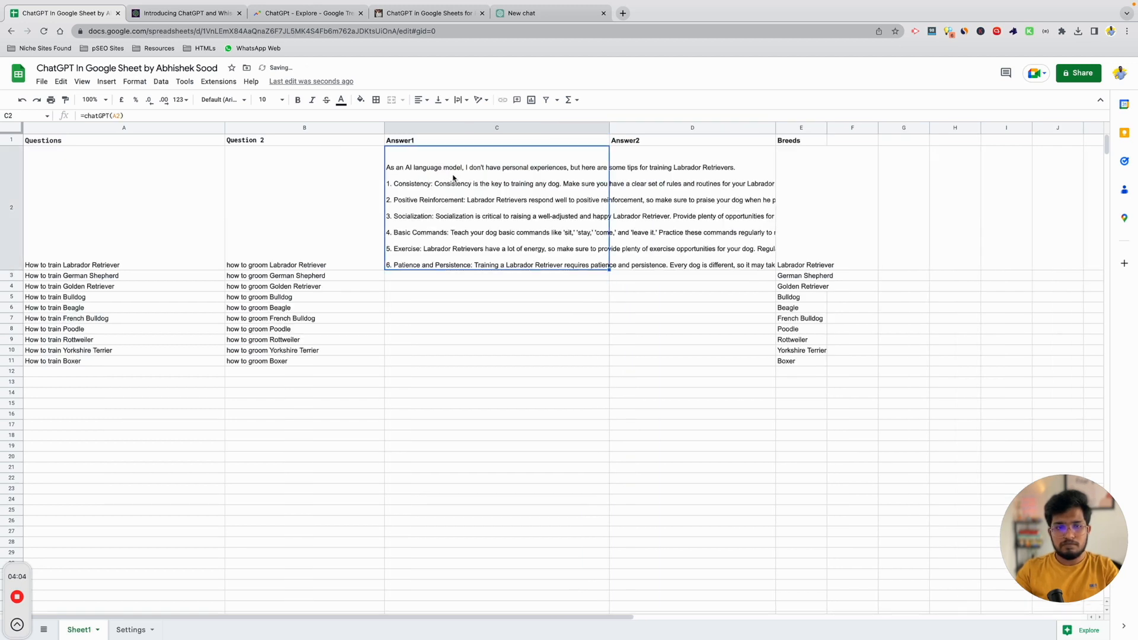
{"action": "left_click", "coordinate": [490, 127]}
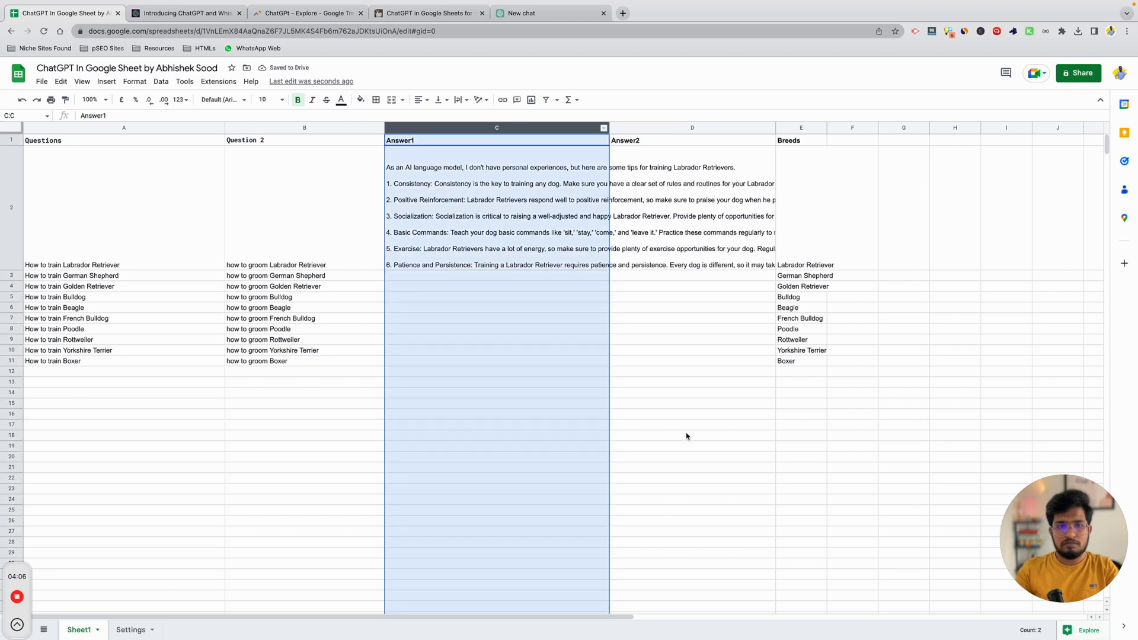
{"action": "left_click", "coordinate": [461, 100]}
{"action": "left_click", "coordinate": [479, 118]}
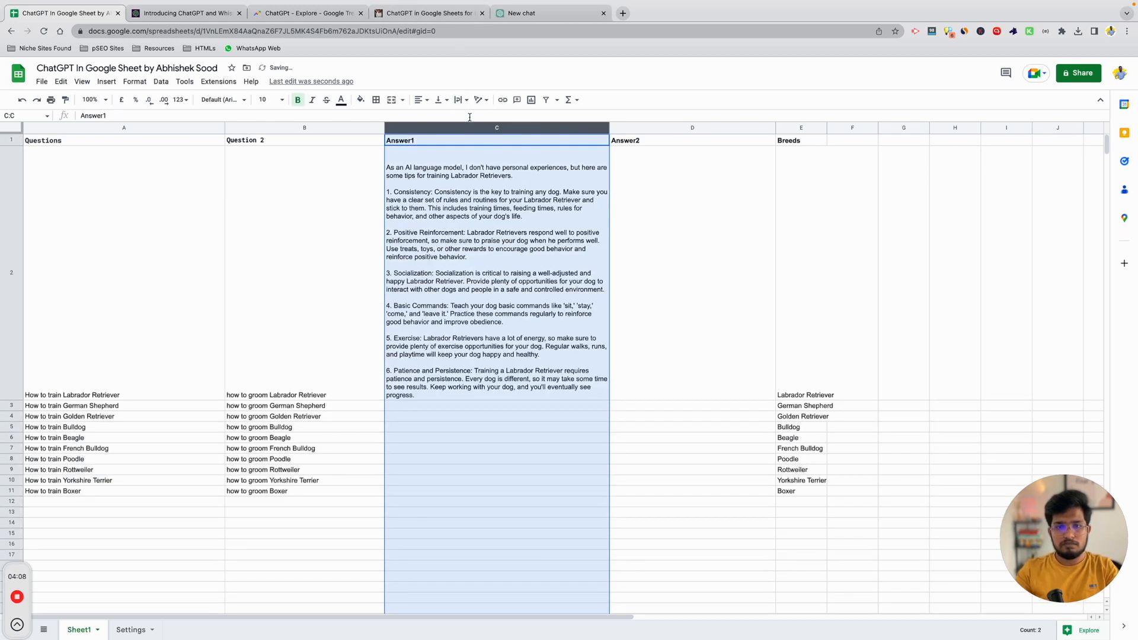
Fill C2's ChatGPT formula down to C11, then clear a half-started formula in D2.
{"action": "left_click", "coordinate": [555, 341]}
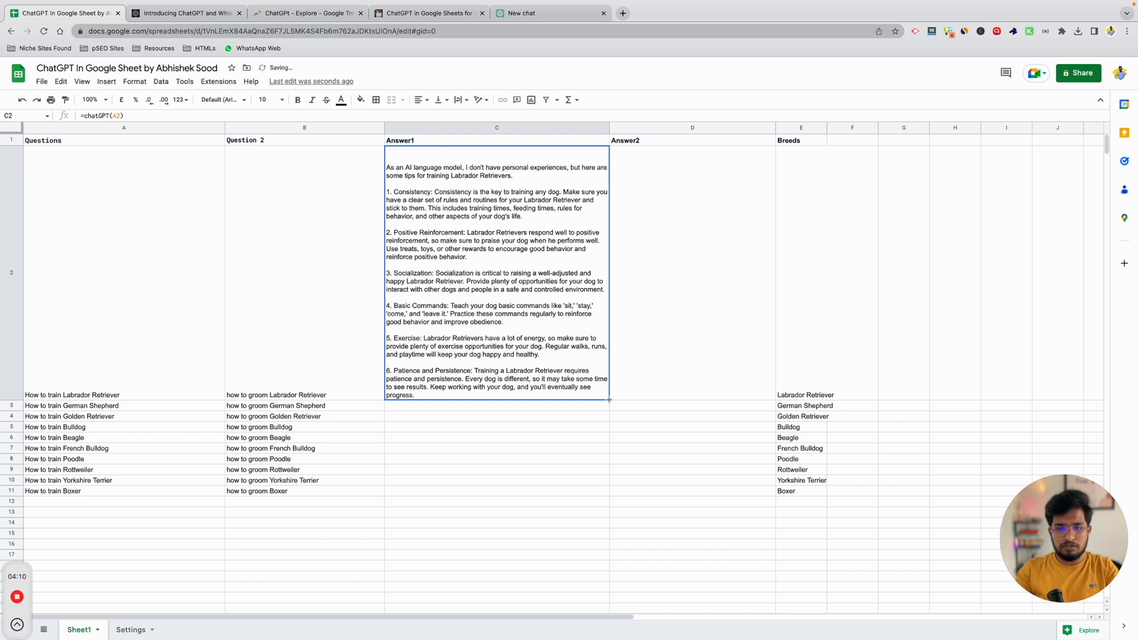
{"action": "double_click", "coordinate": [607, 401]}
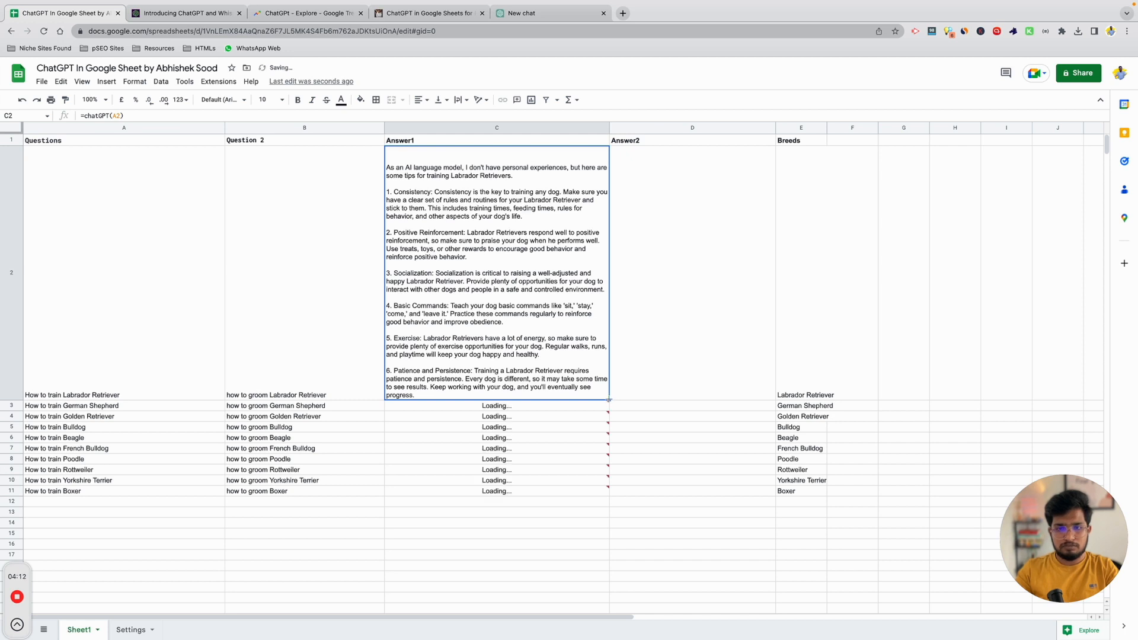
{"action": "left_click", "coordinate": [727, 241]}
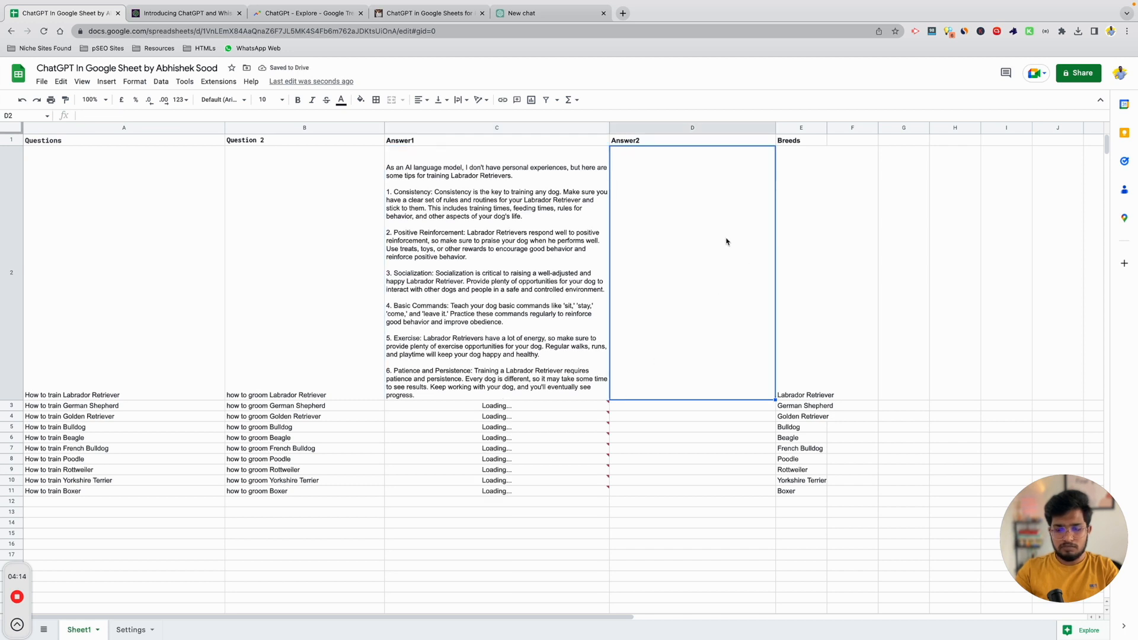
{"action": "type", "text": "="}
{"action": "key", "text": "BackSpace"}
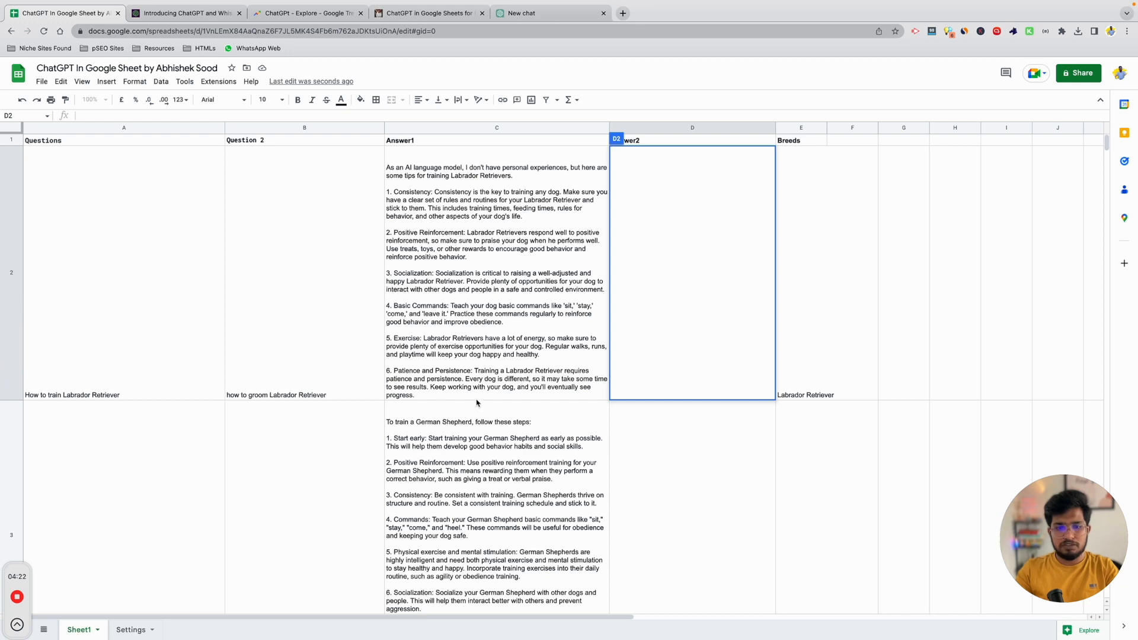
Enter =chatGPT(B2) in D2 to answer the Labrador grooming question.
{"action": "scroll", "coordinate": [477, 402], "scroll_direction": "down", "scroll_amount": 5}
{"action": "scroll", "coordinate": [477, 402], "scroll_direction": "up", "scroll_amount": 5}
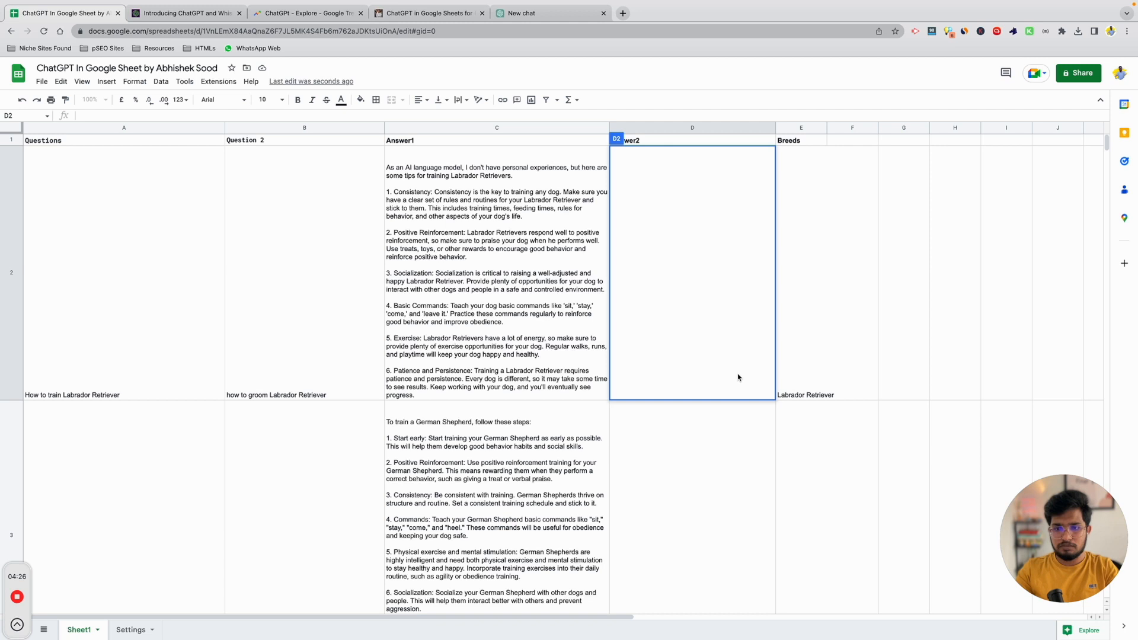
{"action": "left_click", "coordinate": [824, 353]}
{"action": "left_click", "coordinate": [658, 239]}
{"action": "type", "text": "="}
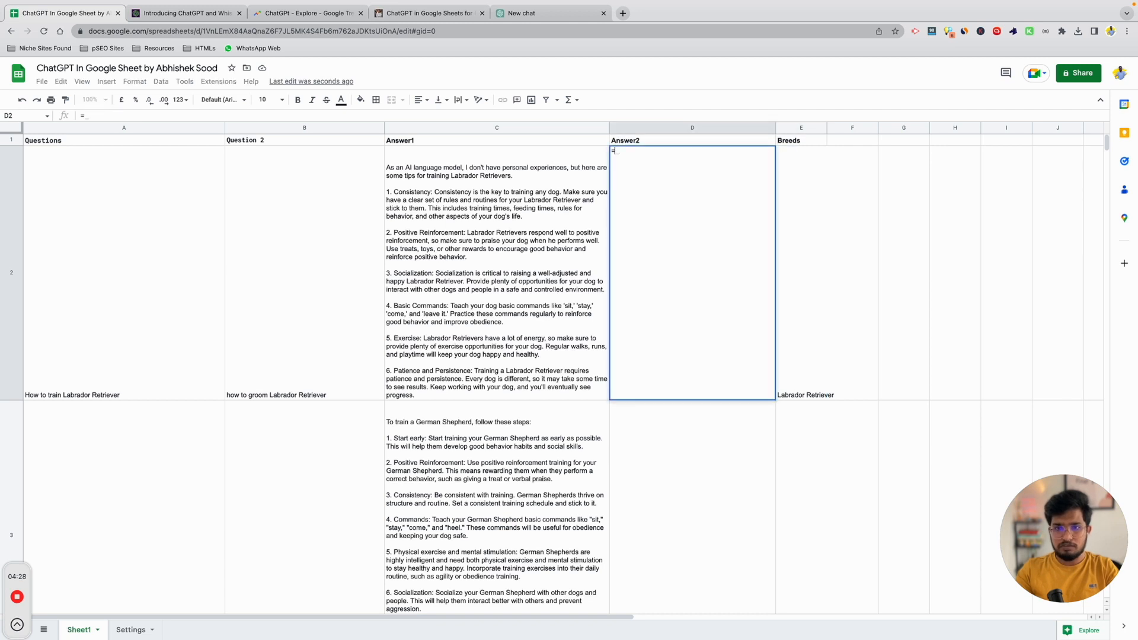
{"action": "type", "text": "chatGPT("}
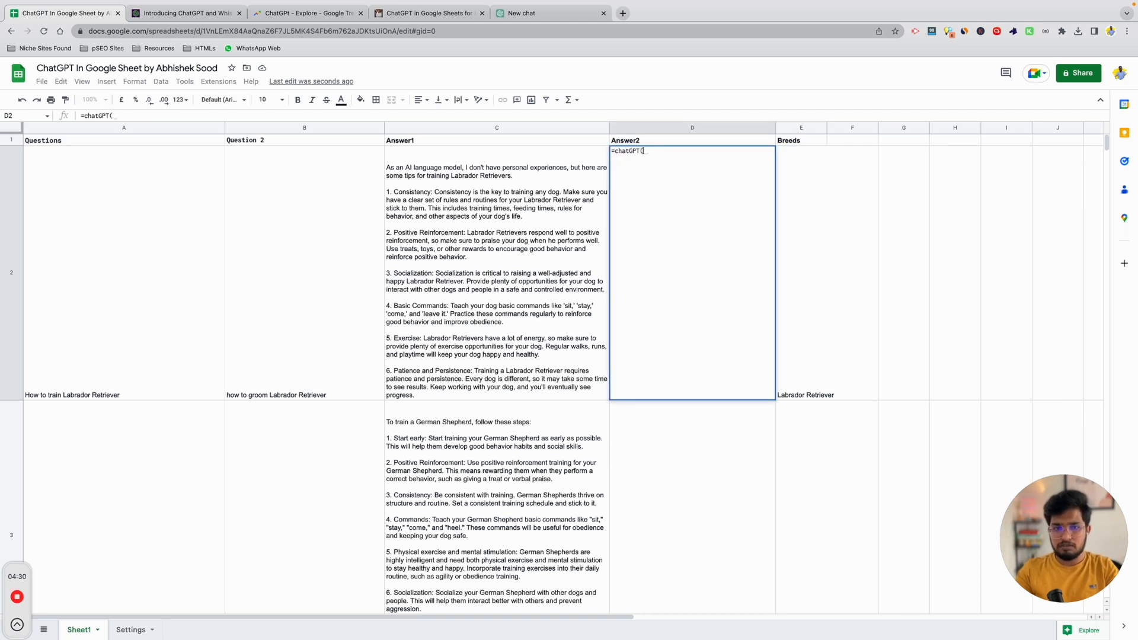
{"action": "left_click", "coordinate": [267, 259]}
{"action": "key", "text": "Return"}
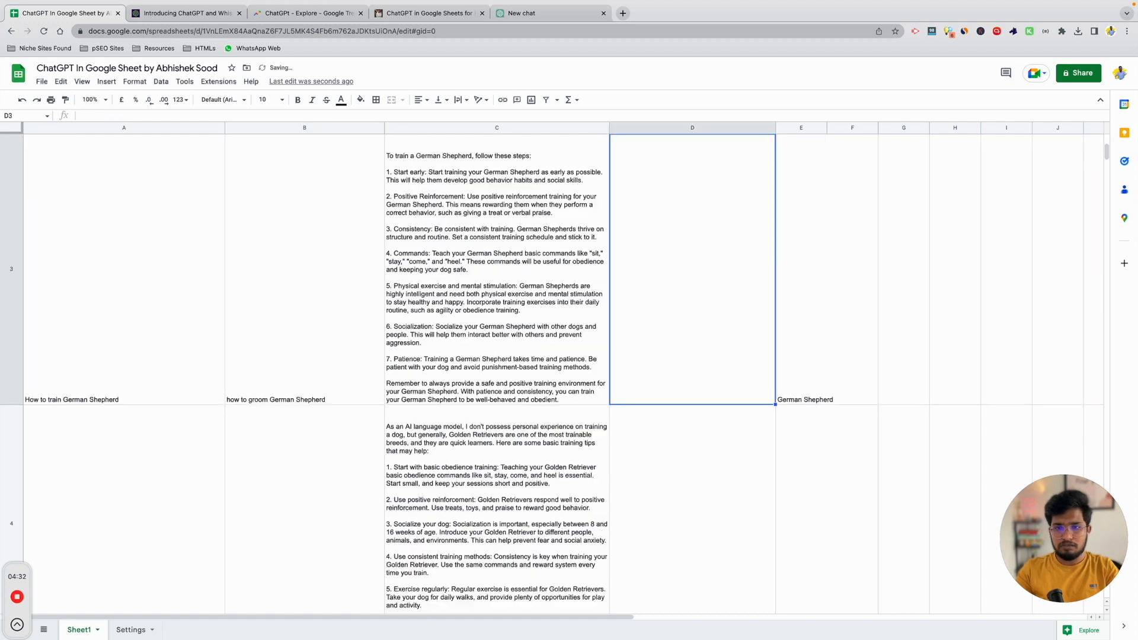
Undo the accidental fill into E2 and wait for D2's grooming answer to load.
{"action": "scroll", "coordinate": [729, 276], "scroll_direction": "up", "scroll_amount": 4}
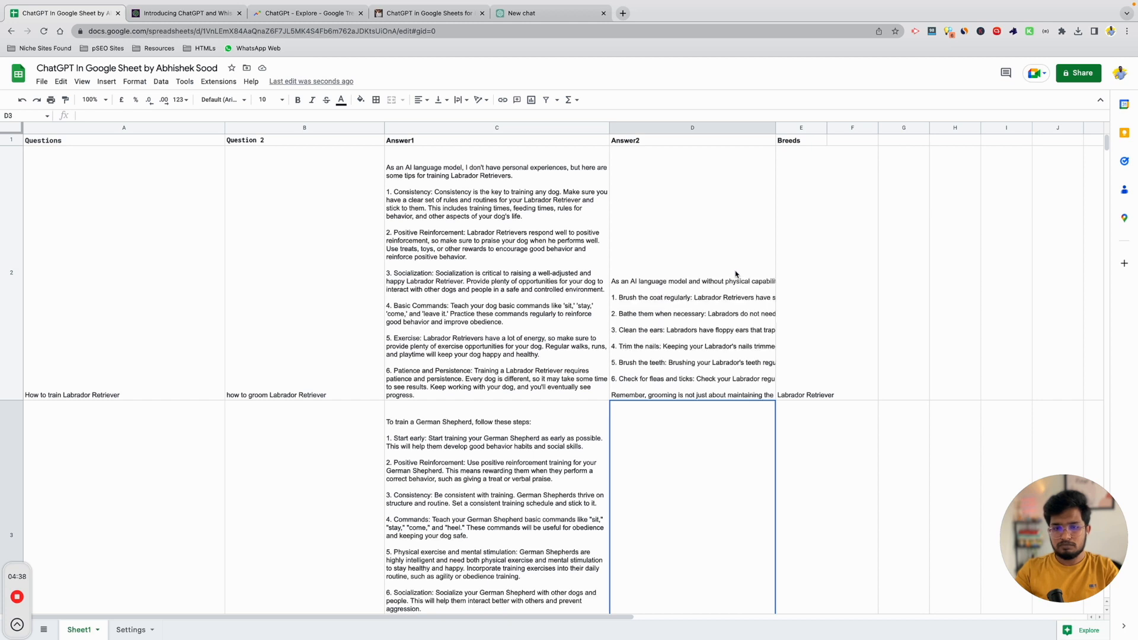
{"action": "left_click", "coordinate": [736, 274]}
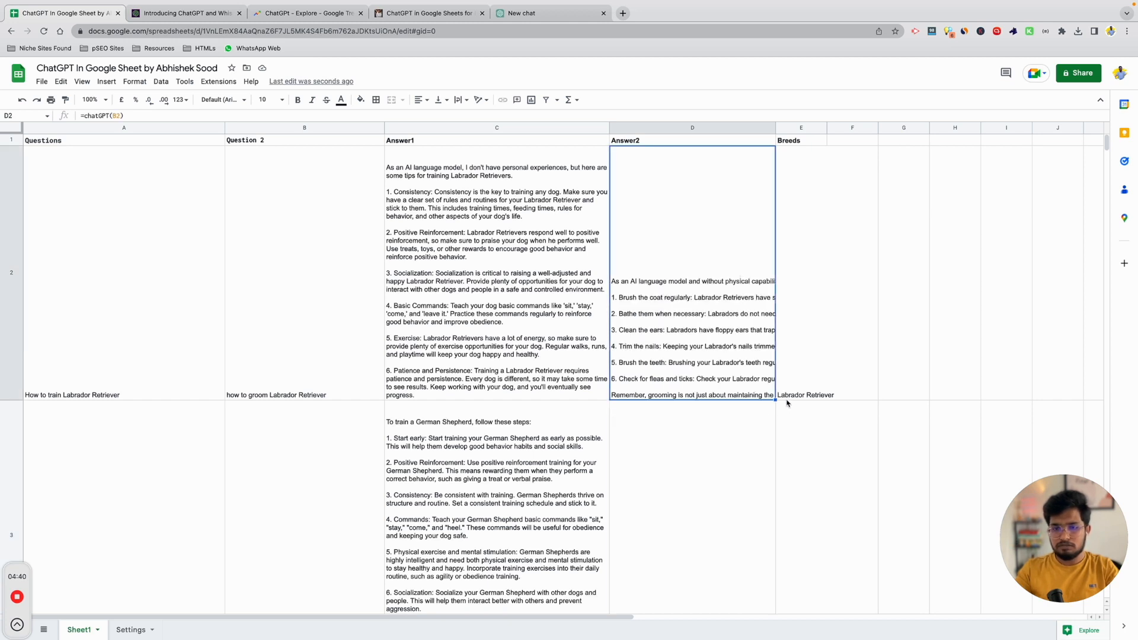
{"action": "left_click_drag", "start_coordinate": [776, 400], "coordinate": [802, 394]}
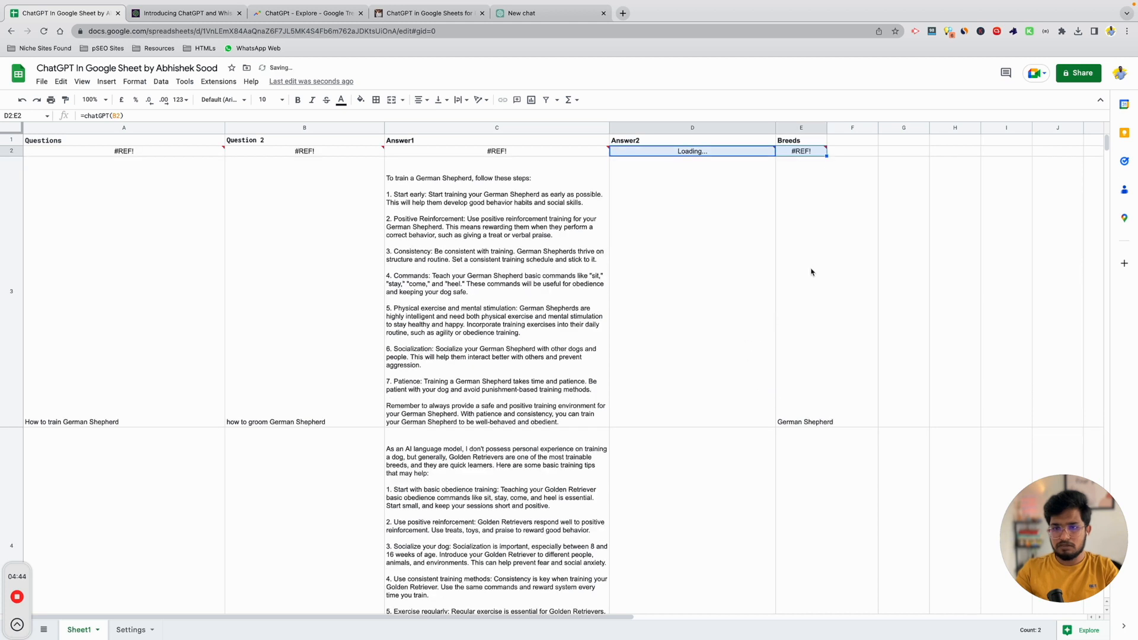
{"action": "key", "text": "ctrl+z"}
{"action": "left_click", "coordinate": [720, 243]}
{"action": "left_click", "coordinate": [740, 156]}
{"action": "left_click", "coordinate": [959, 249]}
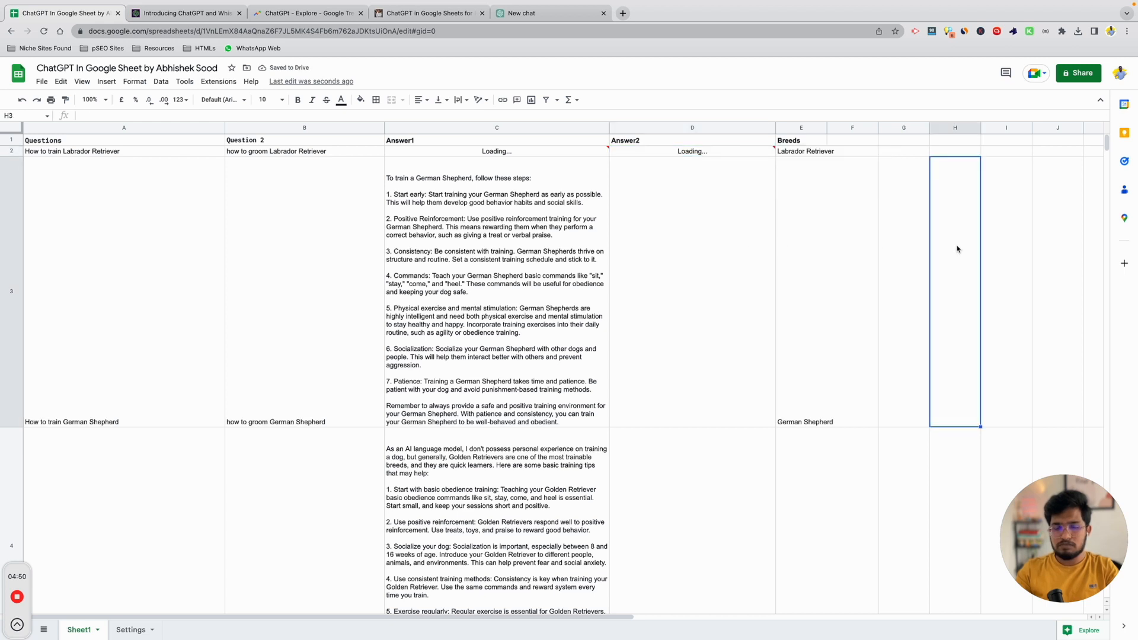
{"action": "left_click", "coordinate": [719, 289]}
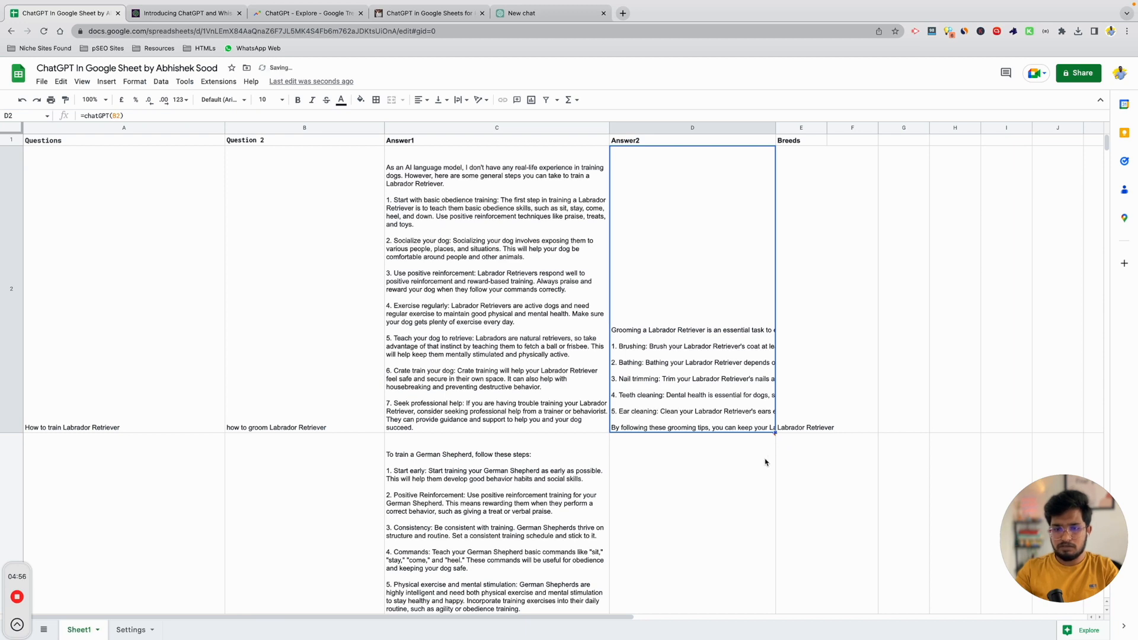
Copy the A1:E11 table, paste it back as values only, and confirm C2 holds text.
{"action": "scroll", "coordinate": [745, 397], "scroll_direction": "down", "scroll_amount": 10}
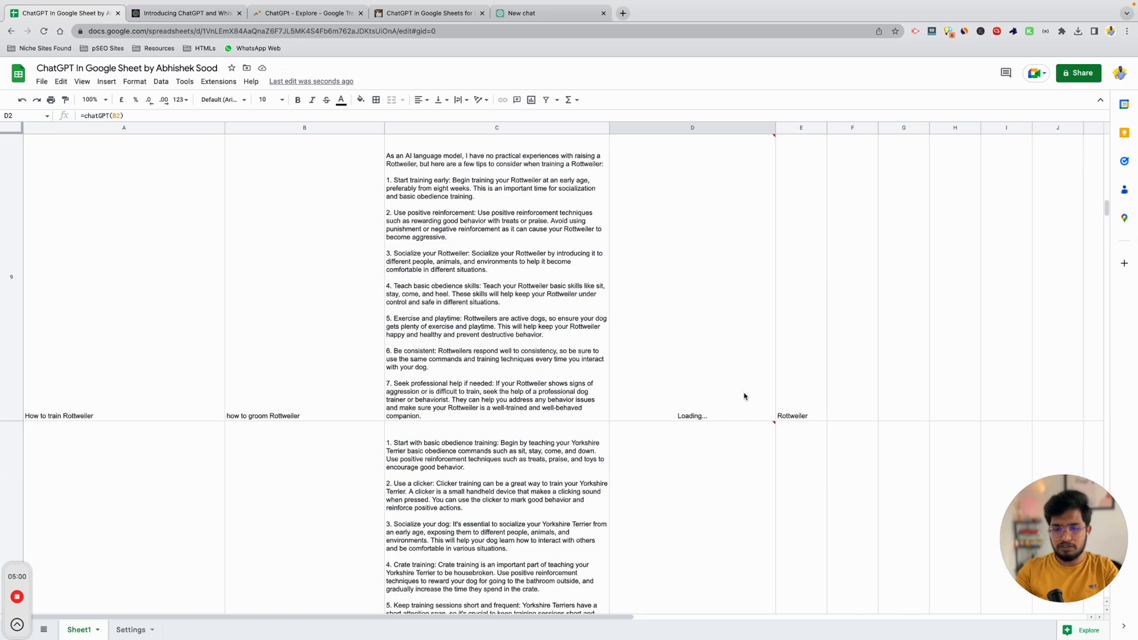
{"action": "scroll", "coordinate": [745, 397], "scroll_direction": "up", "scroll_amount": 10}
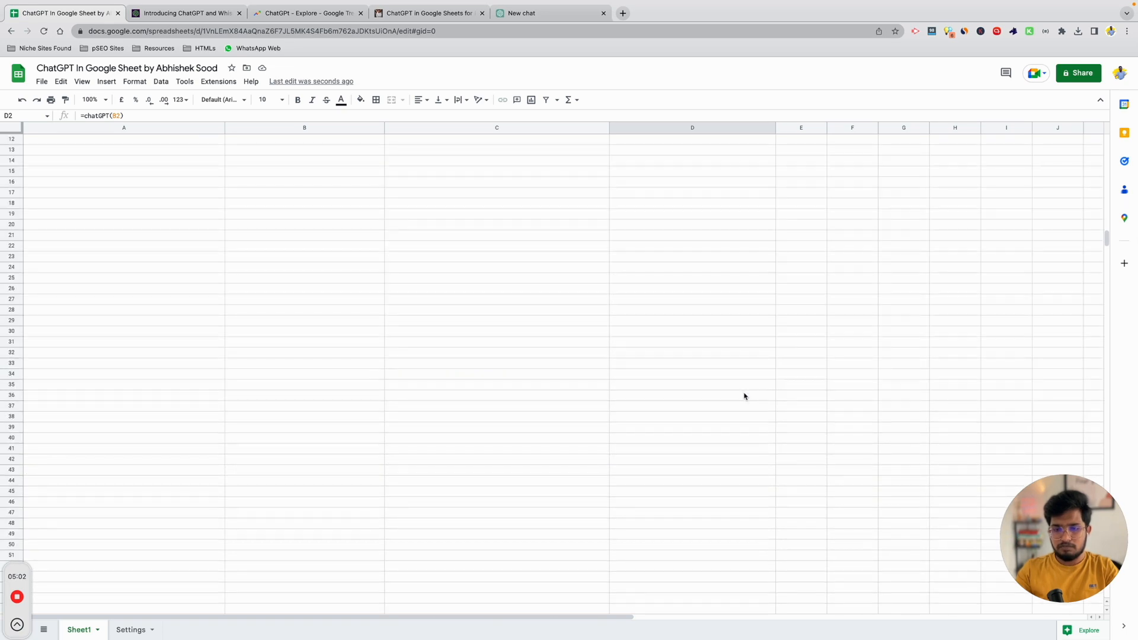
{"action": "scroll", "coordinate": [746, 397], "scroll_direction": "up", "scroll_amount": 10}
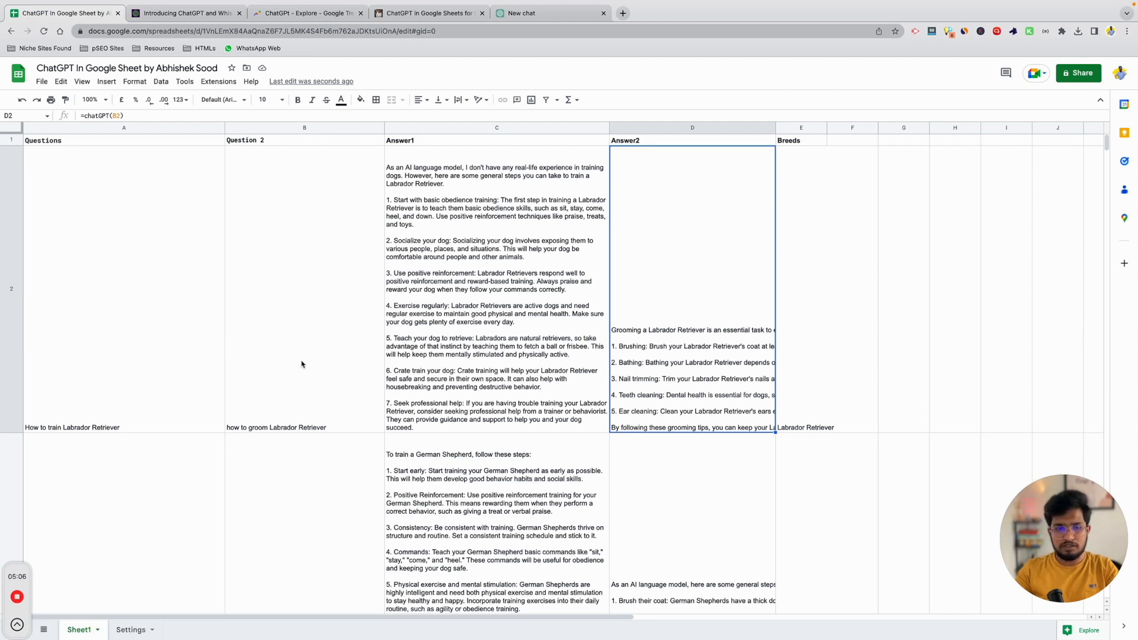
{"action": "left_click", "coordinate": [68, 337]}
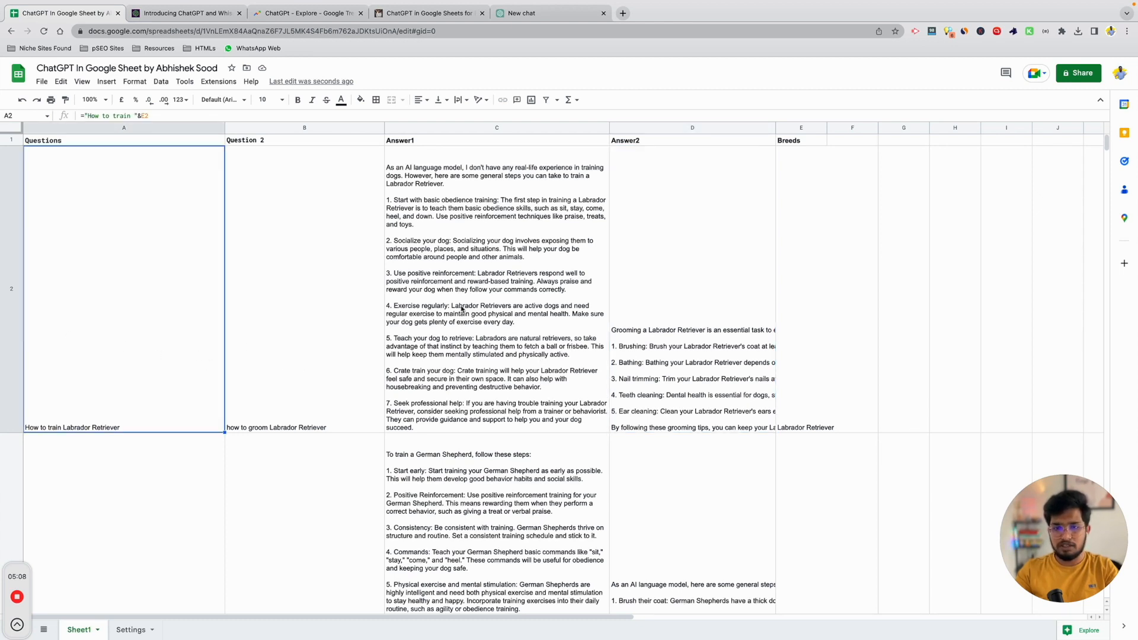
{"action": "key", "text": "ctrl+a"}
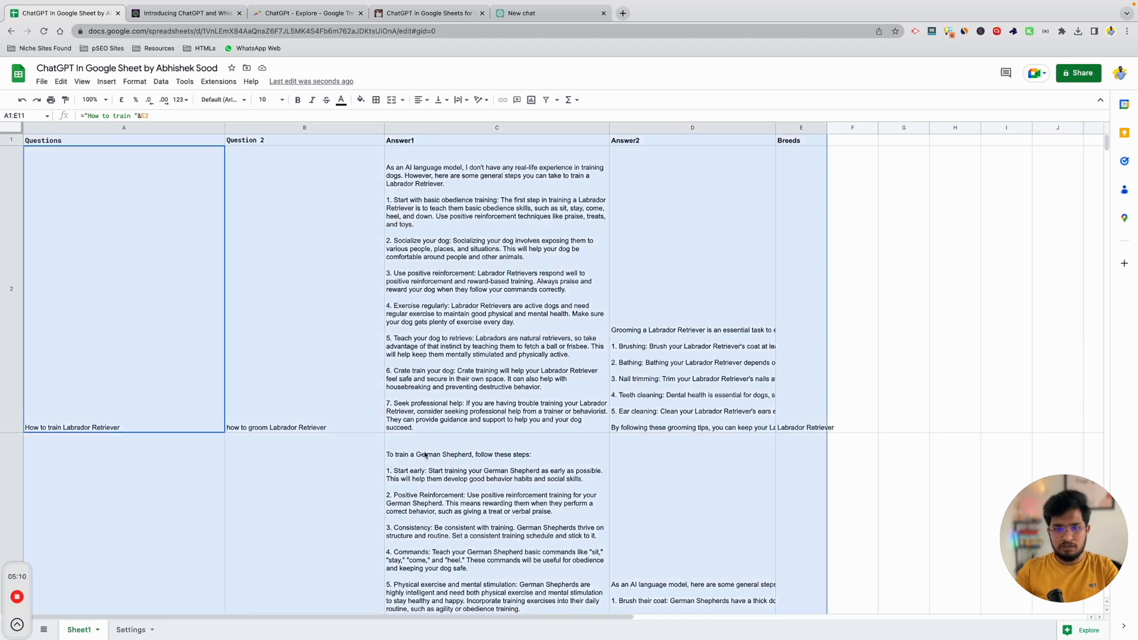
{"action": "key", "text": "ctrl+c"}
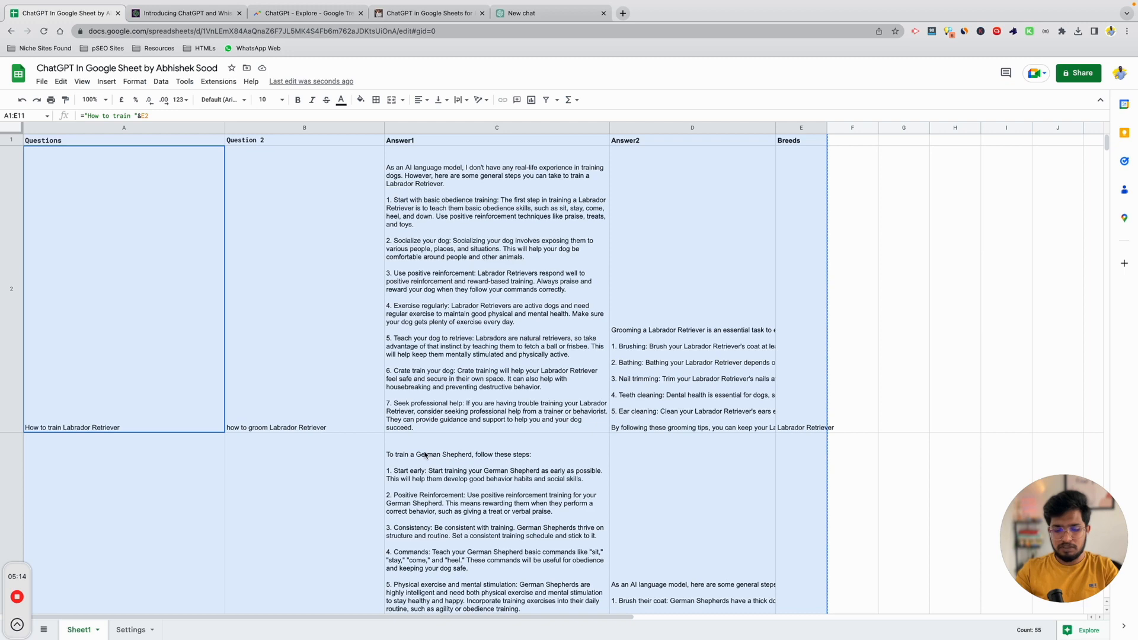
{"action": "key", "text": "ctrl+shift+v"}
{"action": "double_click", "coordinate": [438, 312]}
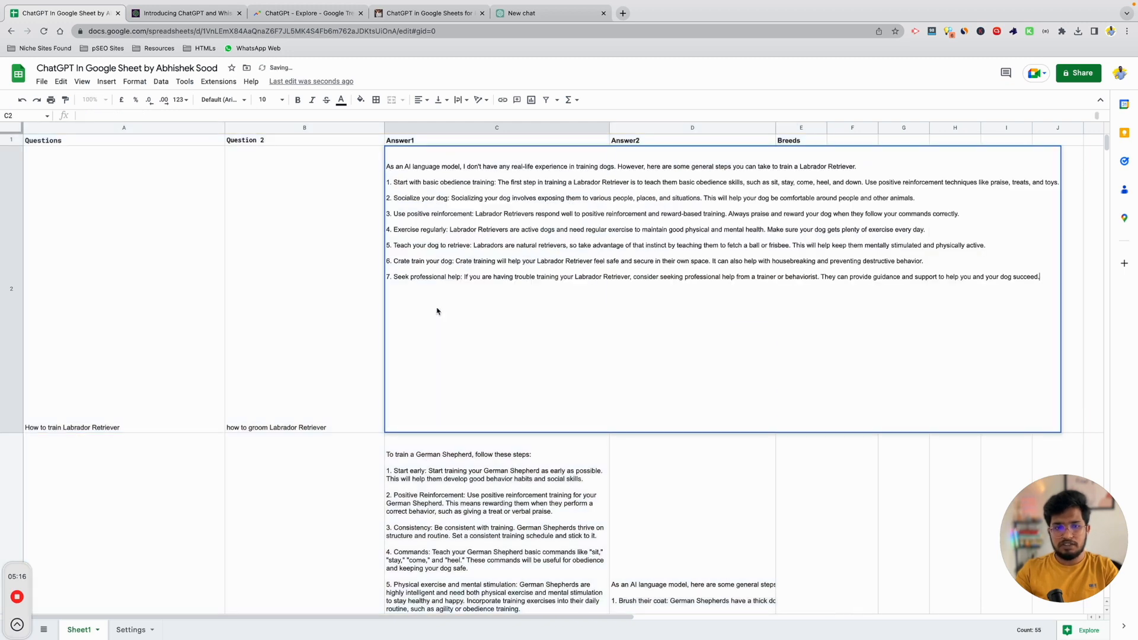
{"action": "left_click", "coordinate": [587, 474]}
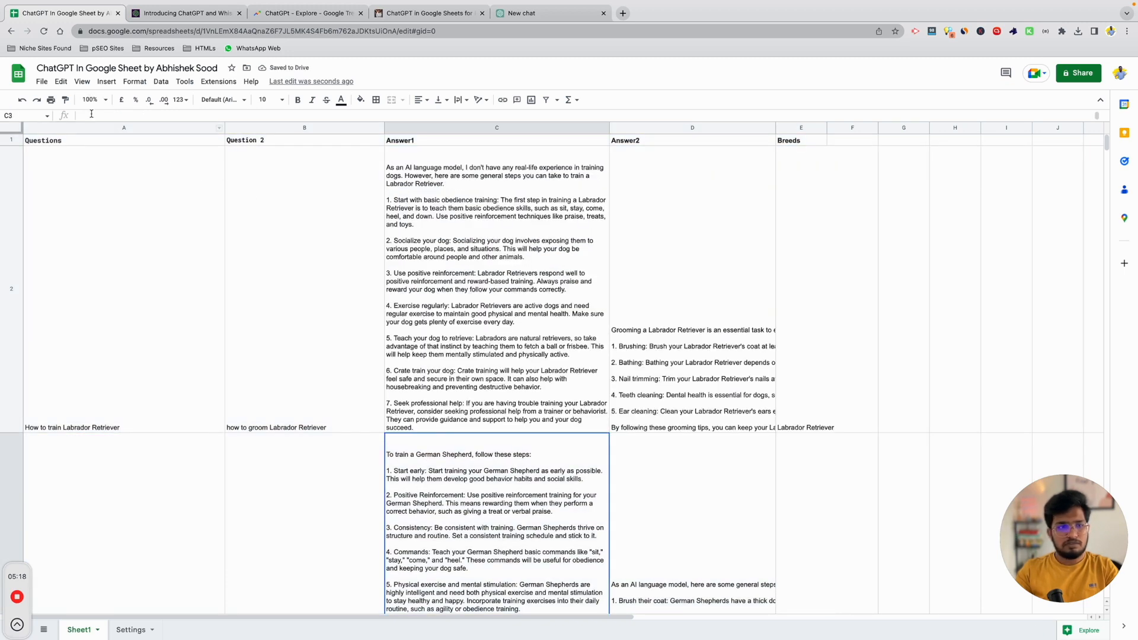
Download Sheet1 as a comma-separated values (.csv) file and open a new browser tab.
{"action": "left_click", "coordinate": [41, 81]}
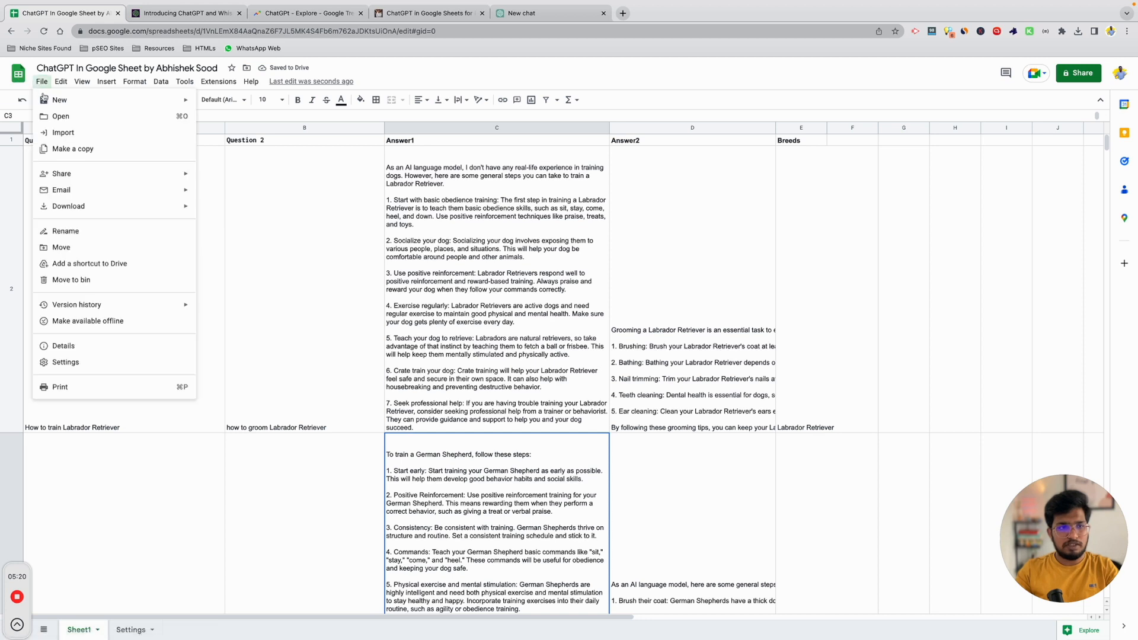
{"action": "mouse_move", "coordinate": [104, 212]}
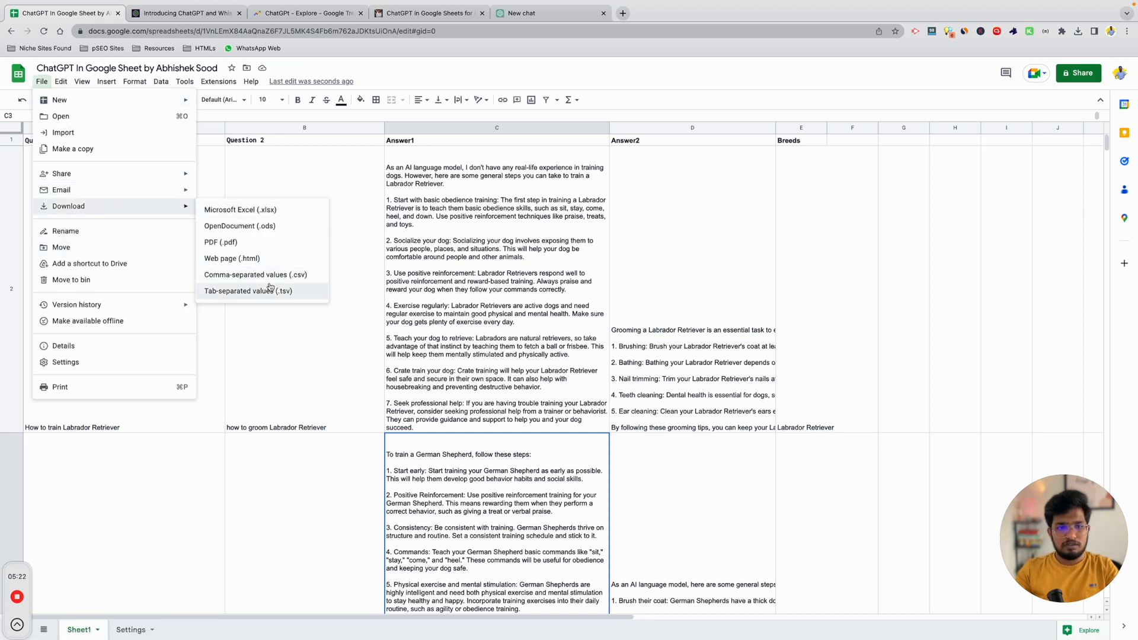
{"action": "left_click", "coordinate": [273, 281]}
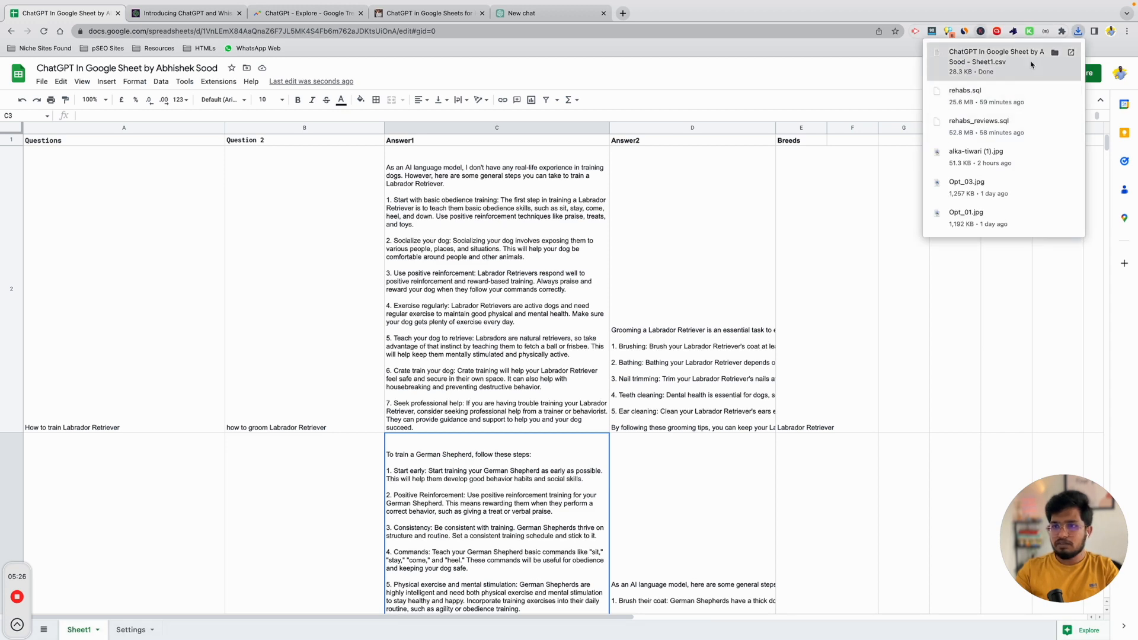
{"action": "key", "text": "ctrl+t"}
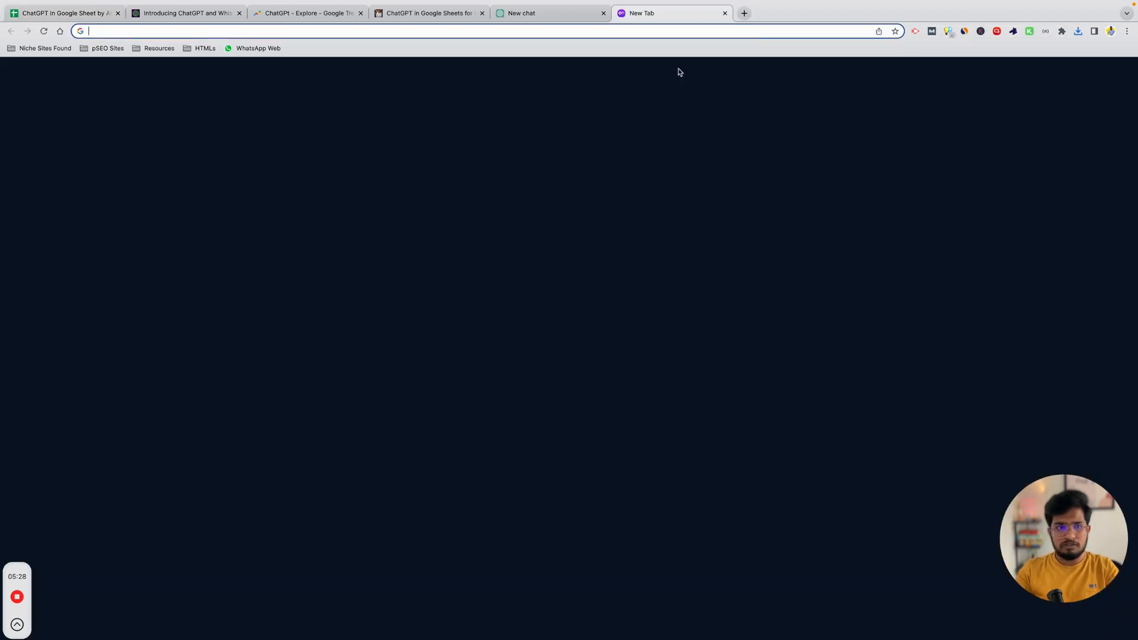
Load the site's WordPress admin dashboard from the address suggestions.
{"action": "type", "text": "c"}
{"action": "key", "text": "BackSpace"}
{"action": "key", "text": "BackSpace"}
{"action": "type", "text": "ring"}
{"action": "key", "text": "Down"}
{"action": "key", "text": "Down"}
{"action": "key", "text": "Down"}
{"action": "key", "text": "Down"}
{"action": "key", "text": "Return"}
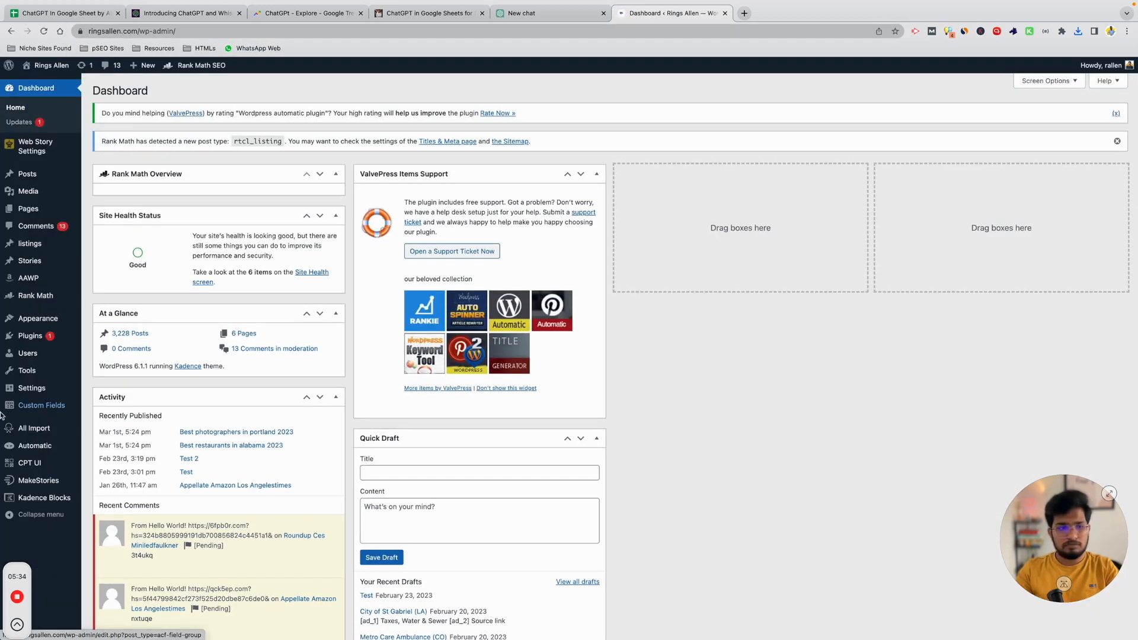
Check WP All Import's details in Installed Plugins, then start a New Import.
{"action": "mouse_move", "coordinate": [34, 436]}
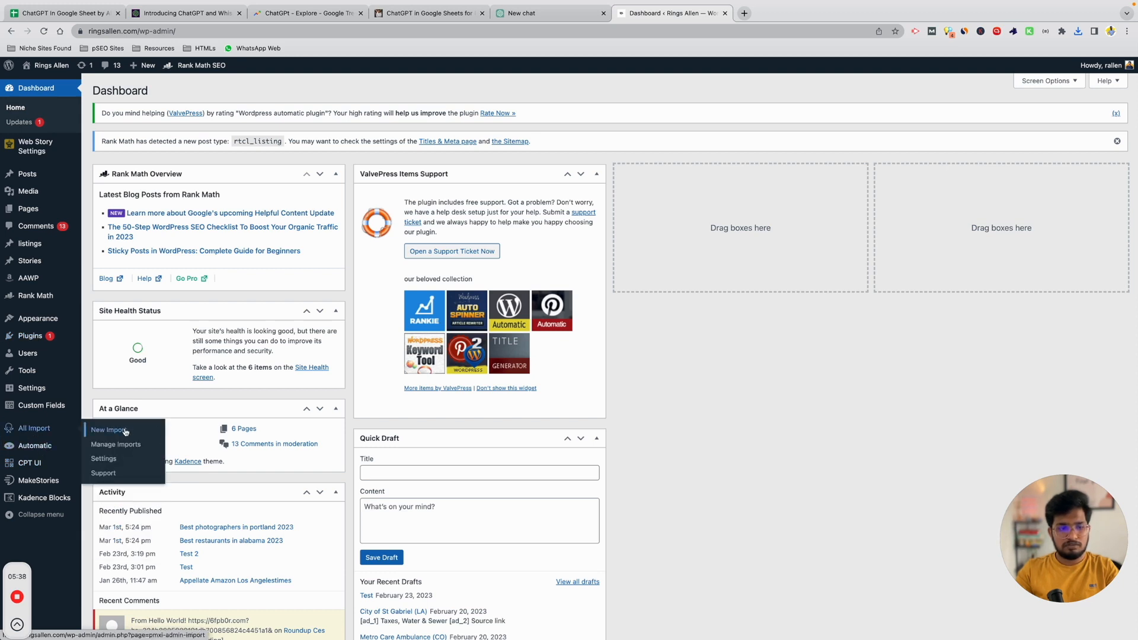
{"action": "mouse_move", "coordinate": [31, 338]}
{"action": "left_click", "coordinate": [121, 339], "text": "super"}
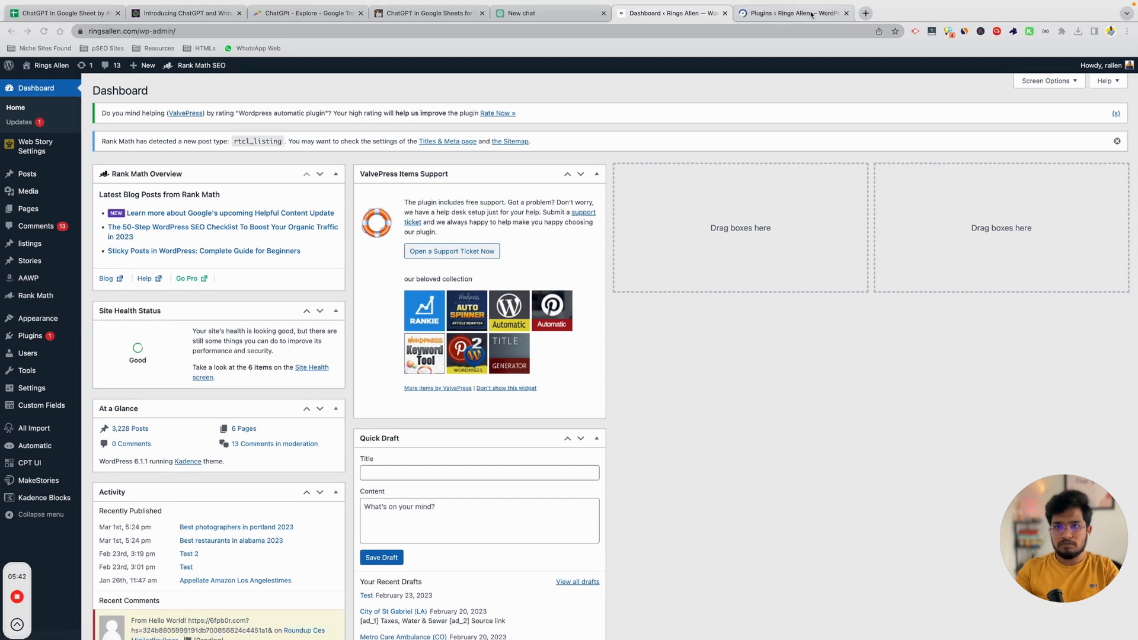
{"action": "left_click", "coordinate": [811, 14]}
{"action": "scroll", "coordinate": [341, 407], "scroll_direction": "down", "scroll_amount": 3}
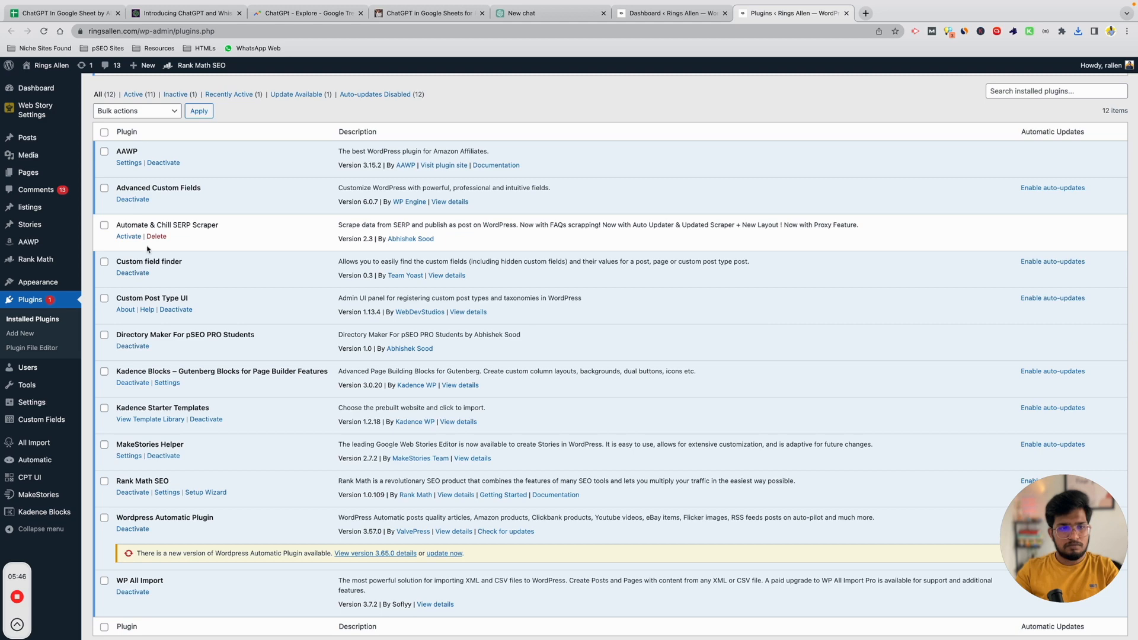
{"action": "left_click", "coordinate": [440, 605]}
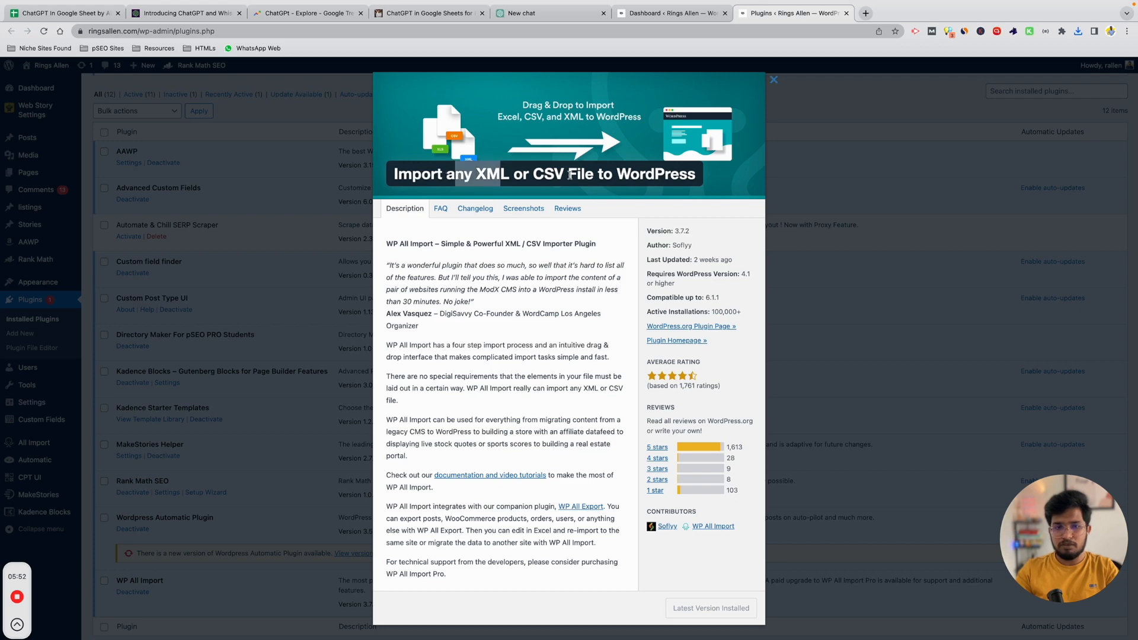
{"action": "left_click", "coordinate": [875, 249]}
{"action": "mouse_move", "coordinate": [27, 446]}
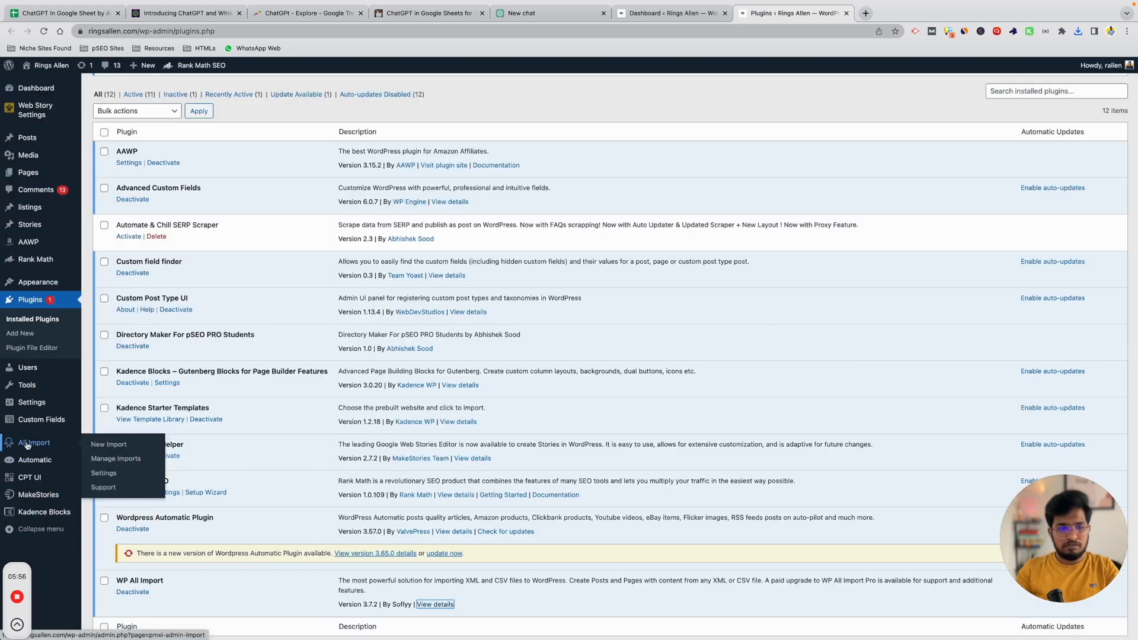
{"action": "left_click", "coordinate": [143, 448]}
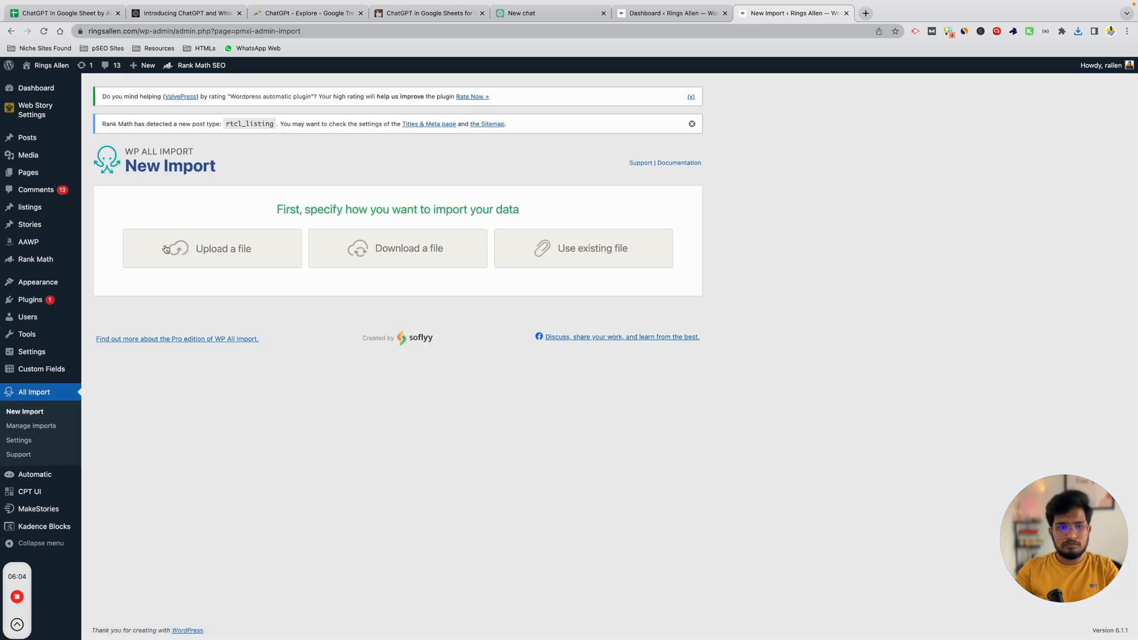
Upload the ChatGPT sheet CSV from Downloads and continue through Step 2 to Step 3.
{"action": "left_click", "coordinate": [271, 258]}
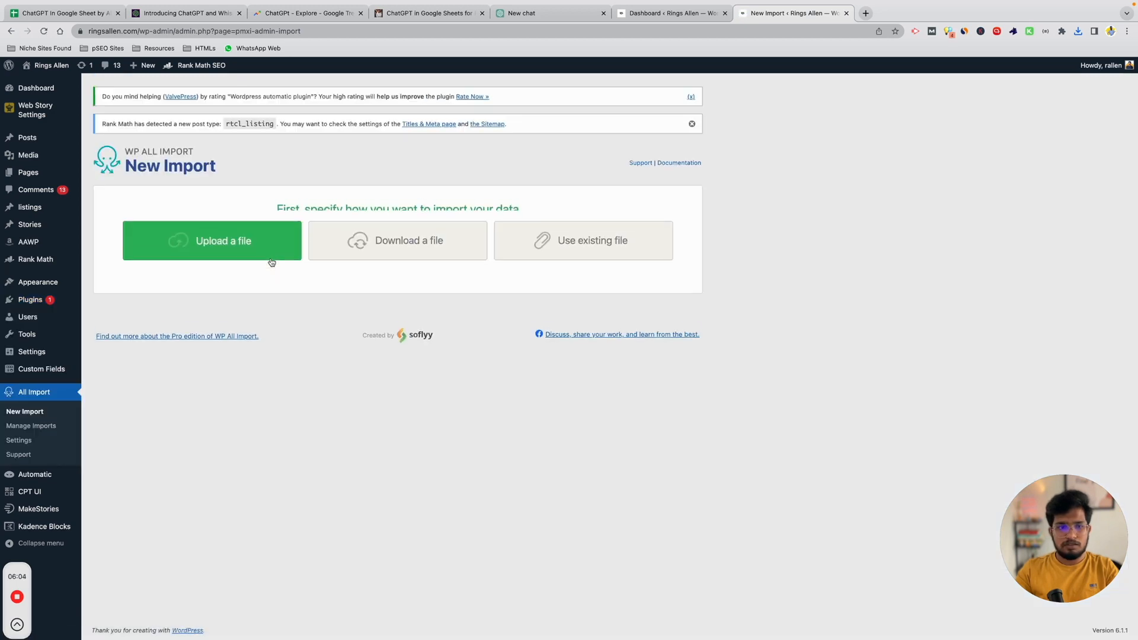
{"action": "left_click", "coordinate": [272, 270]}
{"action": "left_click", "coordinate": [344, 256]}
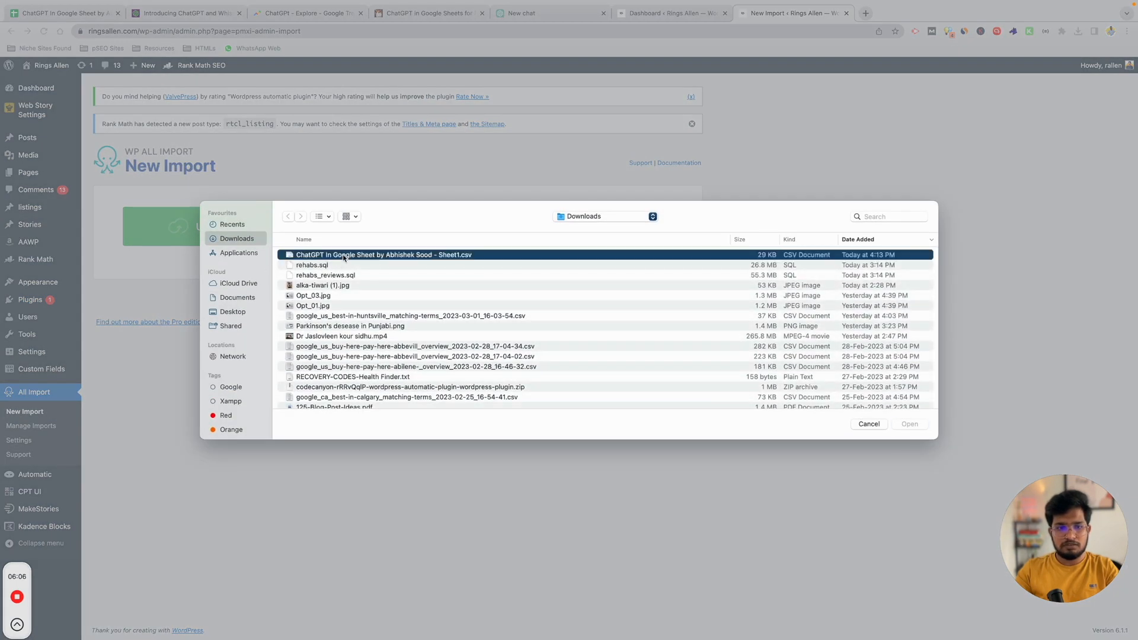
{"action": "double_click", "coordinate": [344, 256]}
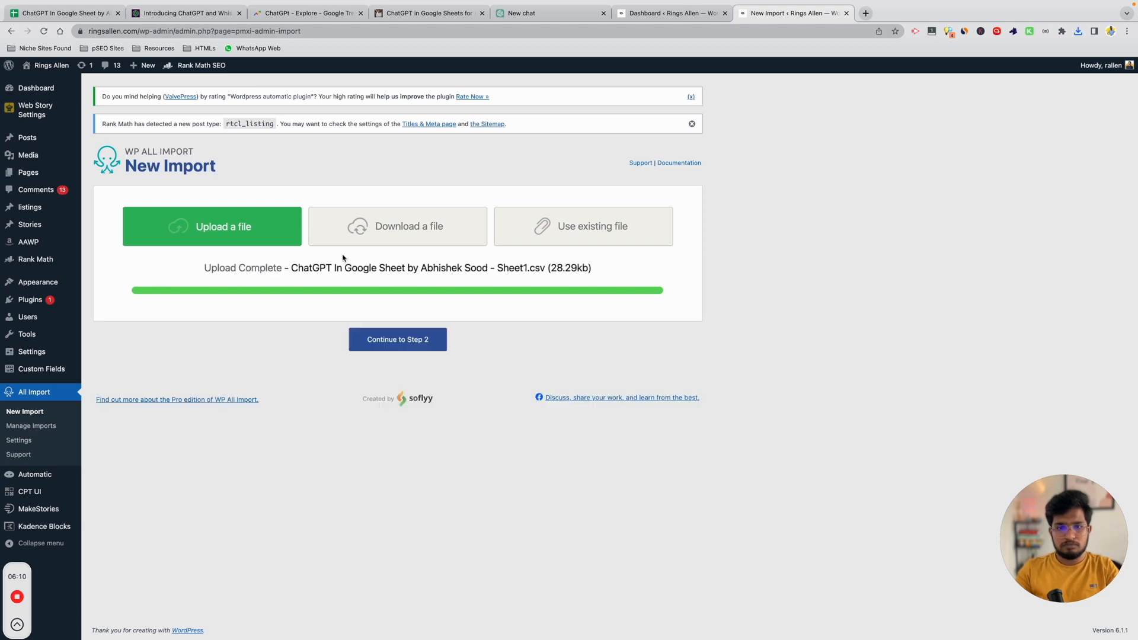
{"action": "left_click", "coordinate": [402, 471]}
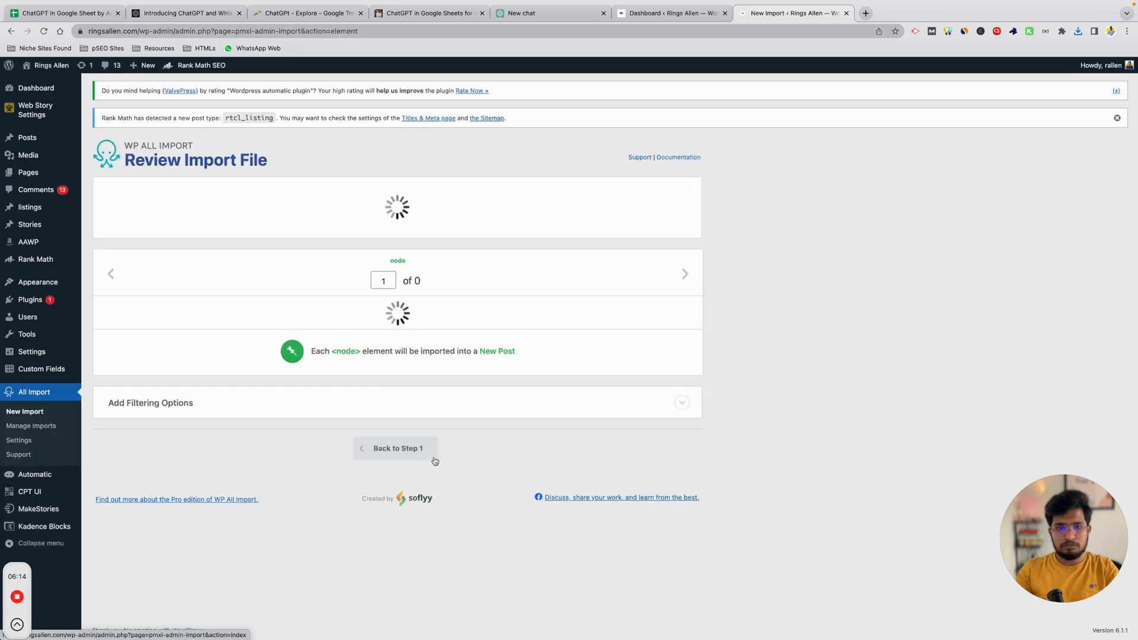
{"action": "left_click", "coordinate": [650, 212]}
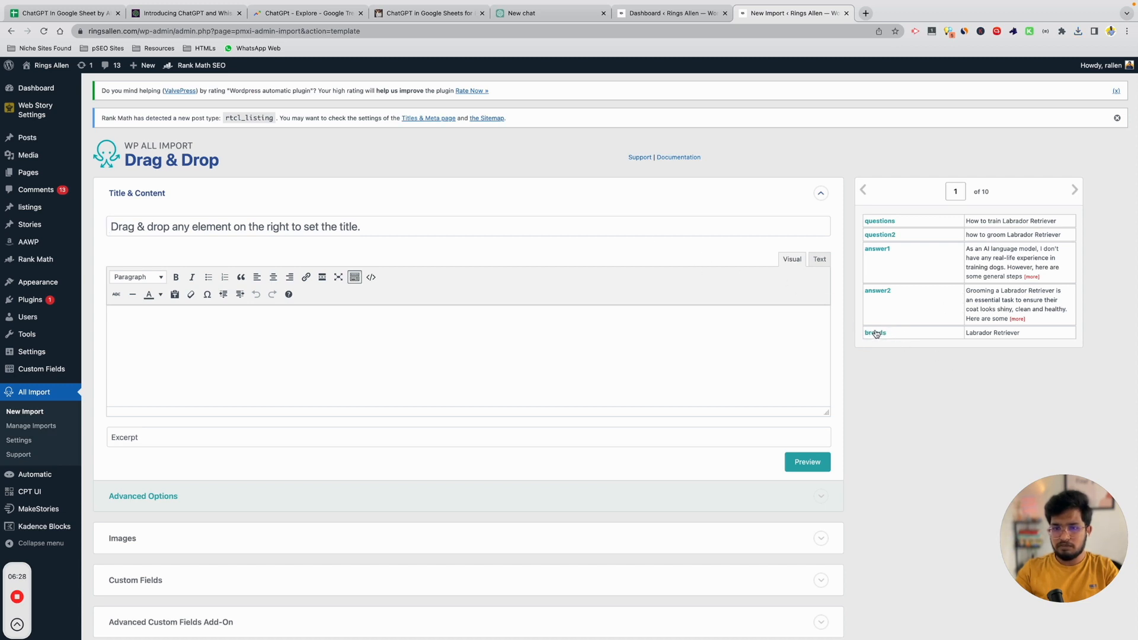
Build the post title from the breeds element plus 'FAQs - everything you need to know about'.
{"action": "left_click_drag", "start_coordinate": [876, 335], "coordinate": [568, 230]}
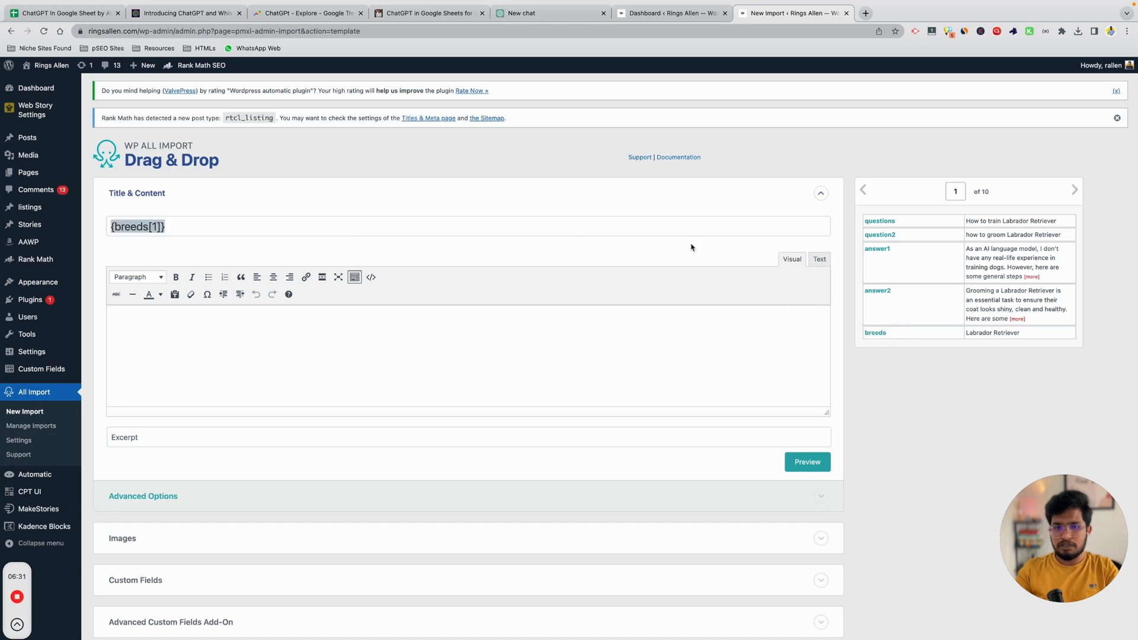
{"action": "left_click", "coordinate": [433, 224]}
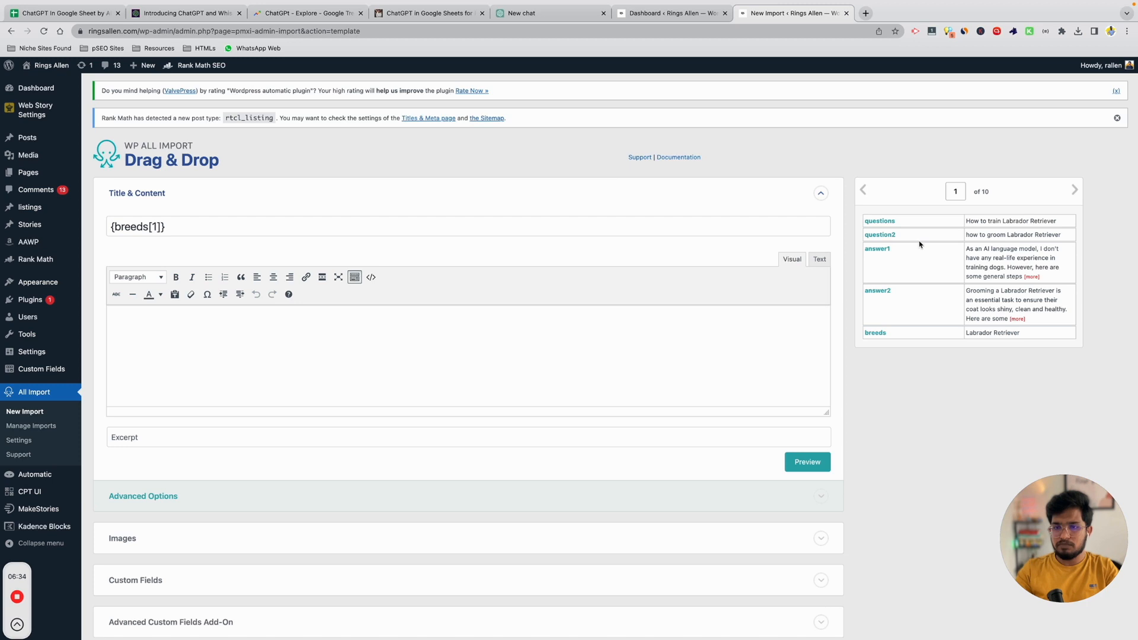
{"action": "type", "text": "FAQs"}
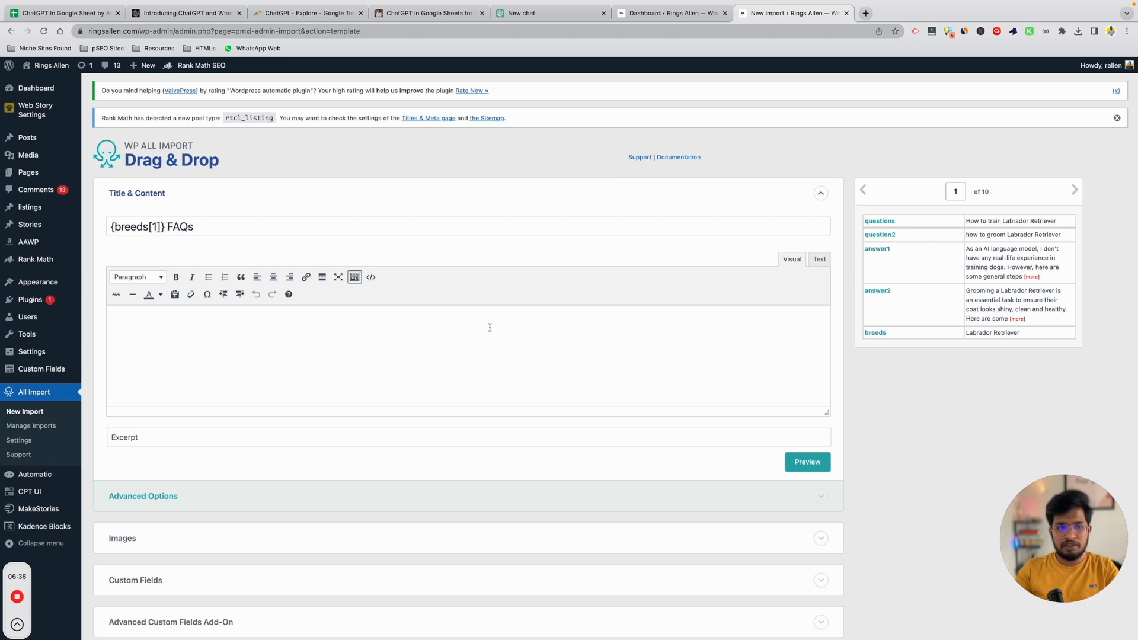
{"action": "type", "text": " - everything you n"}
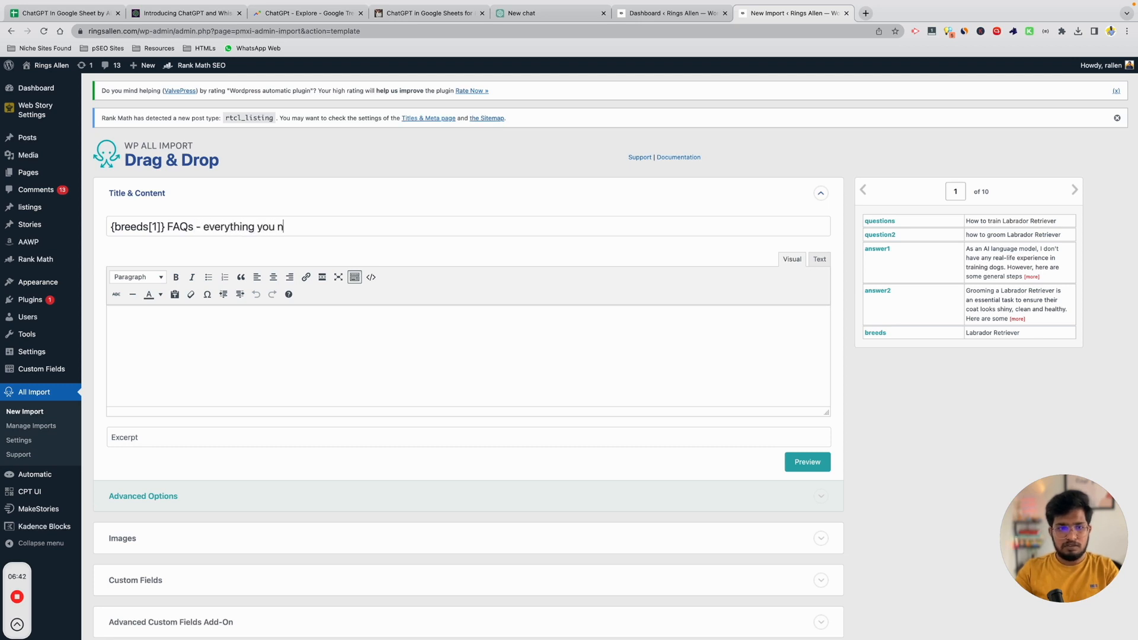
{"action": "type", "text": "eed to know about"}
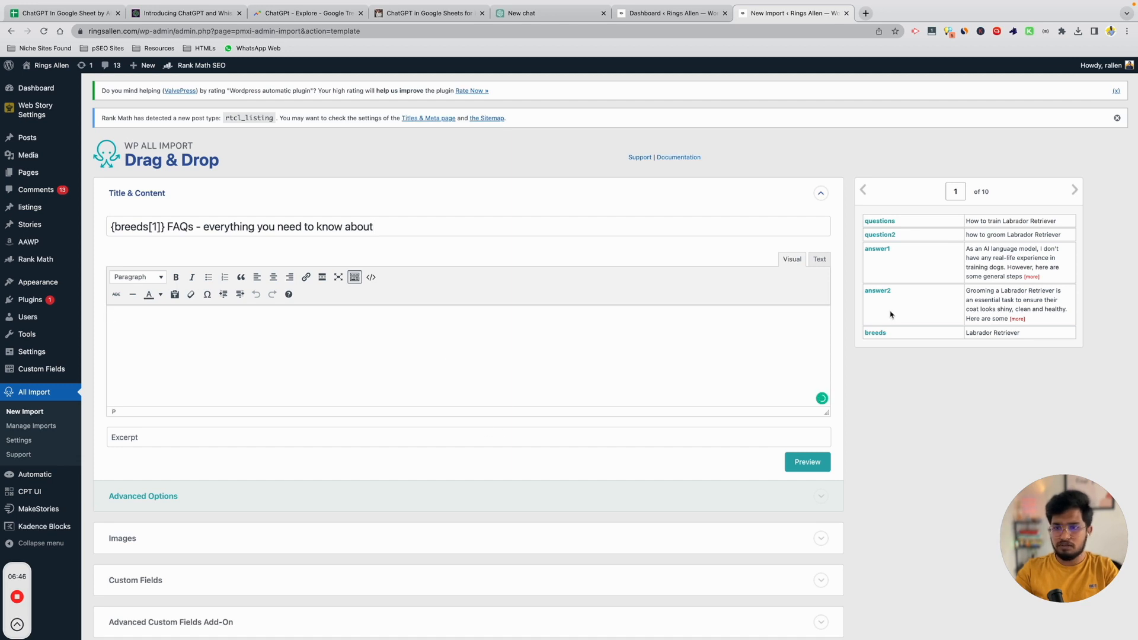
Place questions, answer1, question2 and answer2 on separate lines in the post body.
{"action": "left_click_drag", "start_coordinate": [881, 221], "coordinate": [373, 338]}
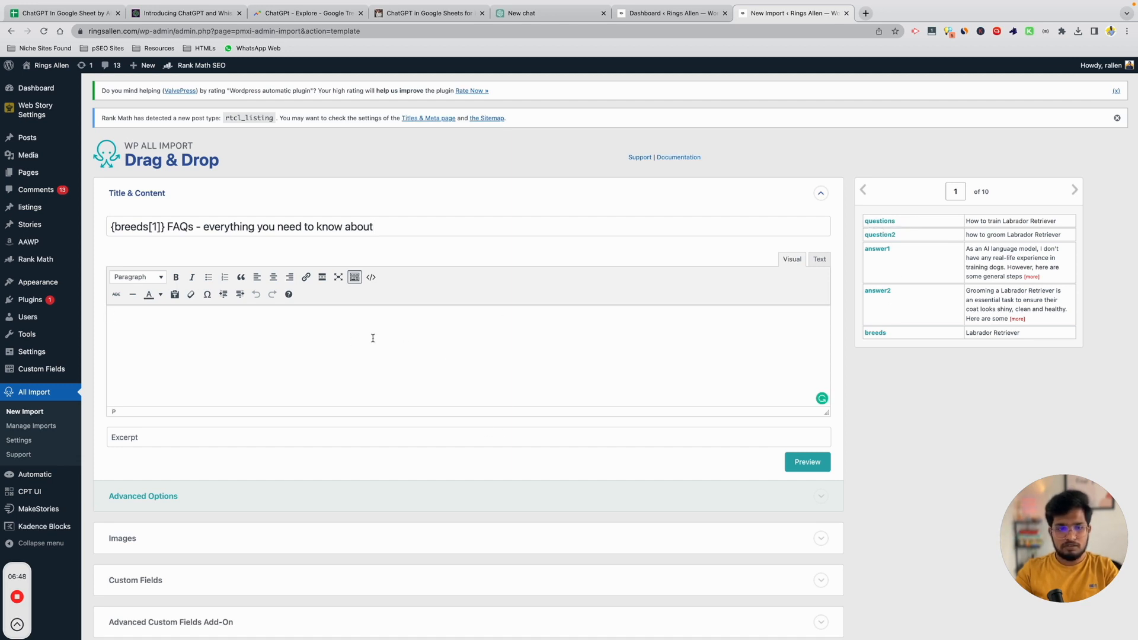
{"action": "left_click_drag", "start_coordinate": [868, 225], "coordinate": [869, 225]}
{"action": "left_click_drag", "start_coordinate": [892, 222], "coordinate": [605, 335]}
{"action": "key", "text": "Return"}
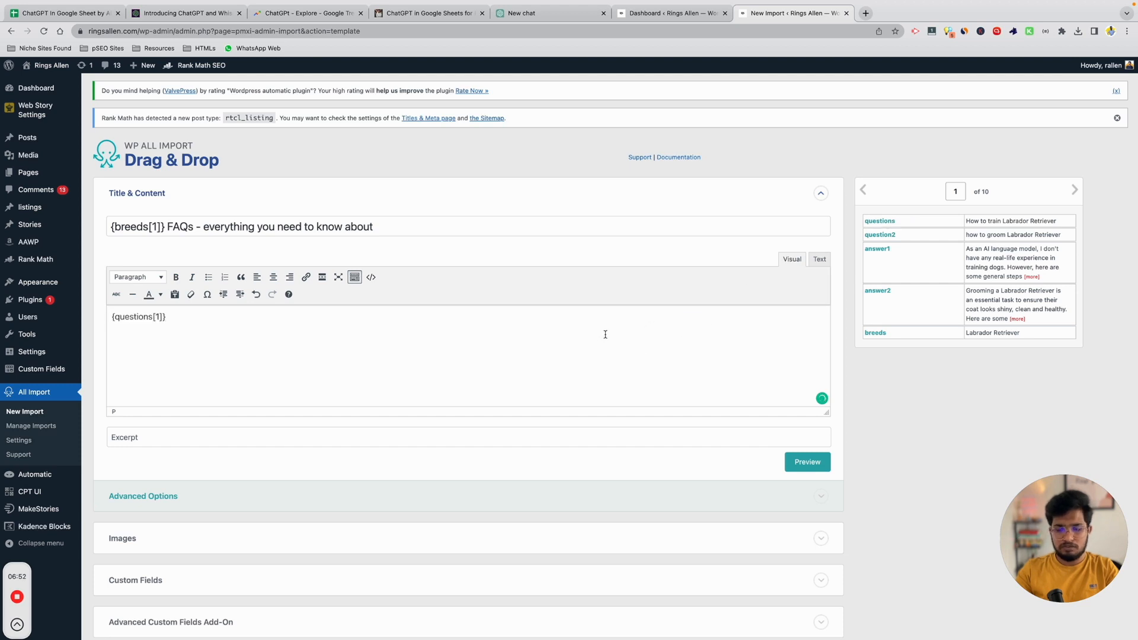
{"action": "left_click_drag", "start_coordinate": [877, 249], "coordinate": [555, 355]}
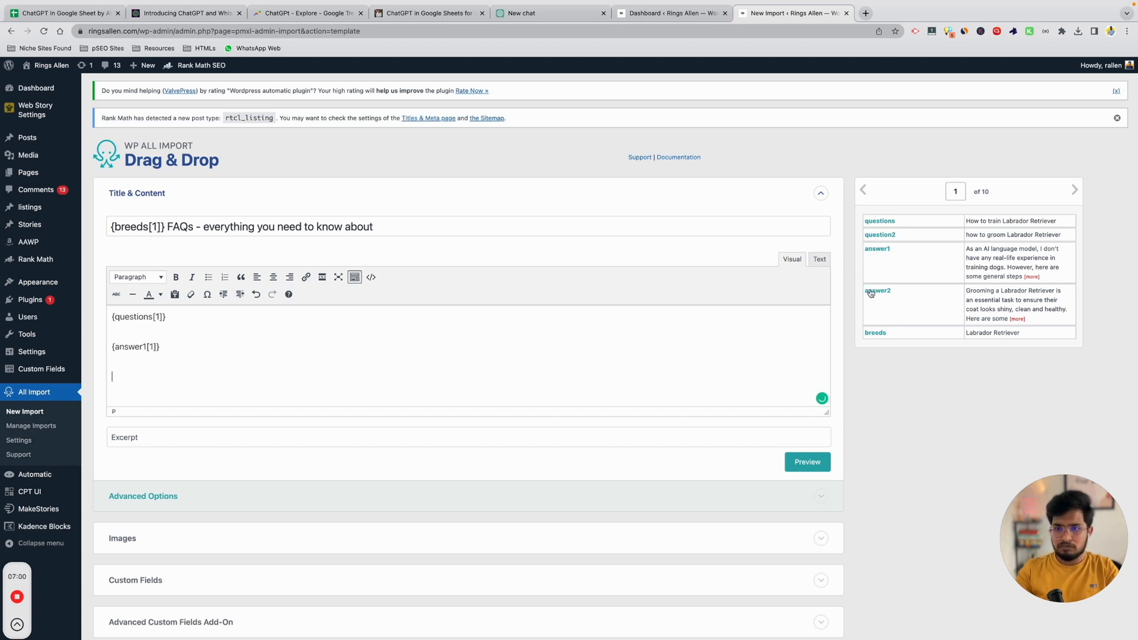
{"action": "left_click_drag", "start_coordinate": [883, 237], "coordinate": [719, 354]}
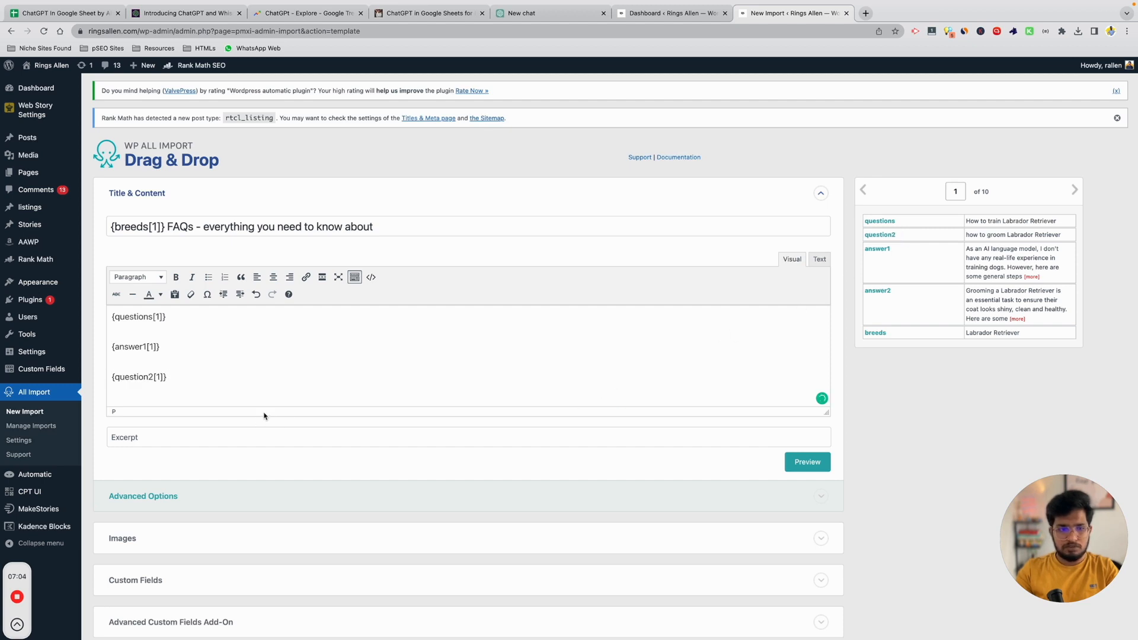
{"action": "key", "text": "Return"}
{"action": "left_click_drag", "start_coordinate": [884, 294], "coordinate": [746, 338]}
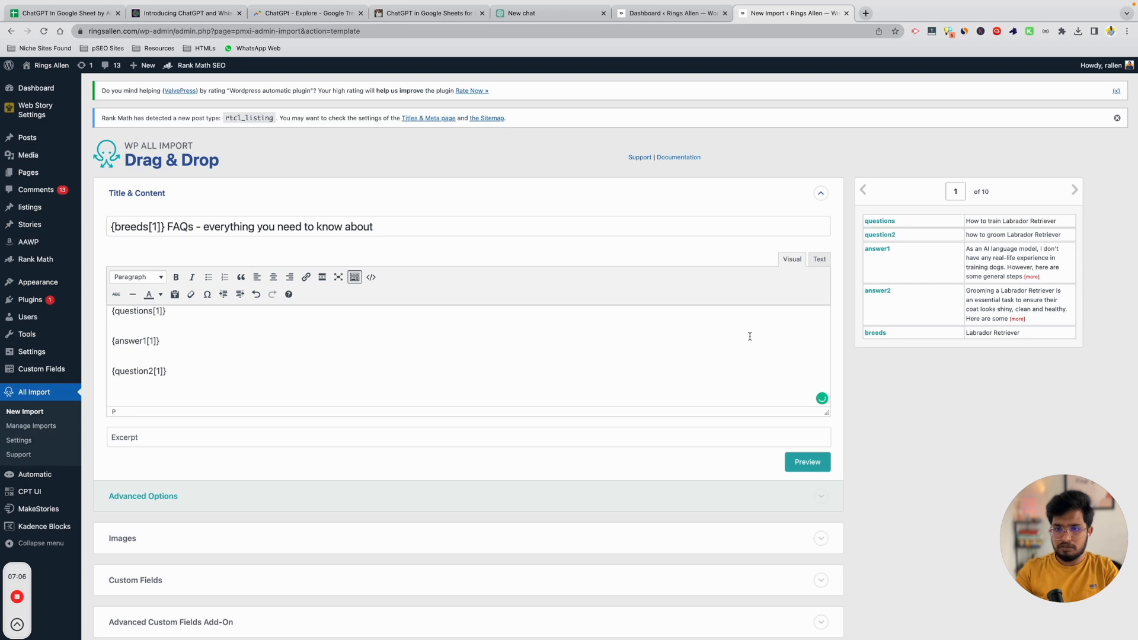
{"action": "left_click_drag", "start_coordinate": [877, 294], "coordinate": [742, 364]}
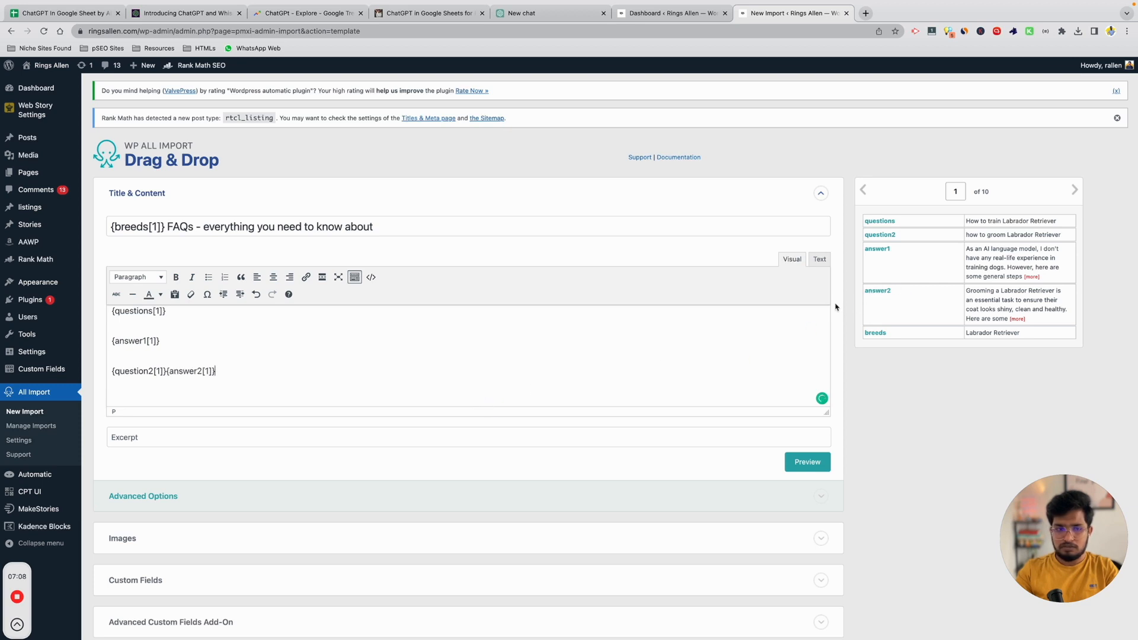
{"action": "left_click", "coordinate": [168, 371]}
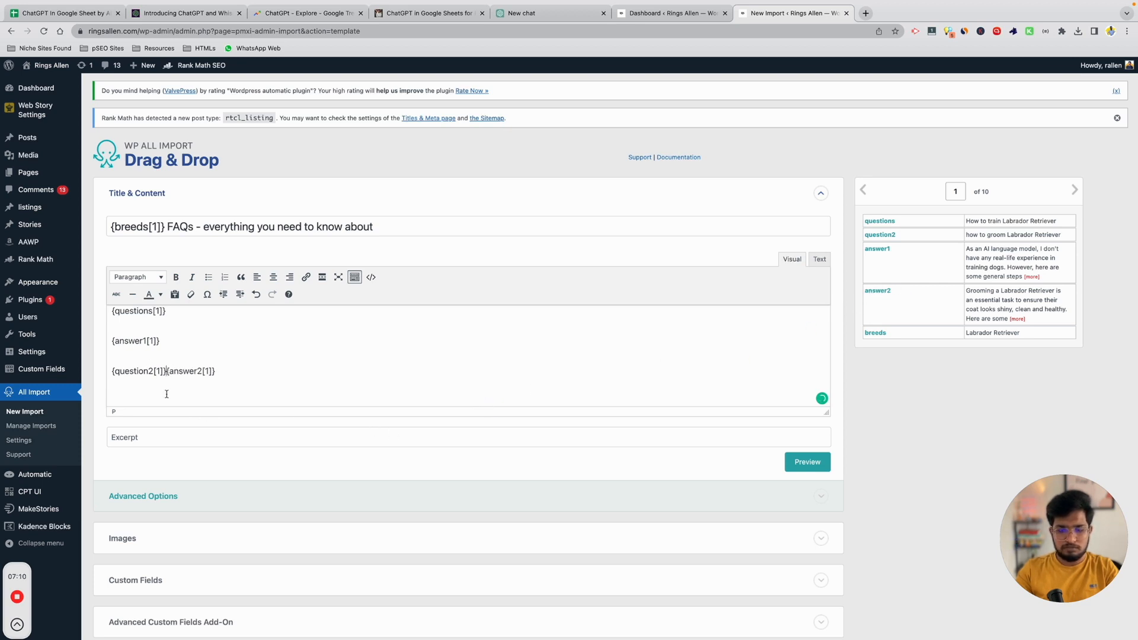
{"action": "key", "text": "Return"}
Format the question2 placeholder as Heading 2.
{"action": "left_click_drag", "start_coordinate": [167, 372], "coordinate": [112, 372]}
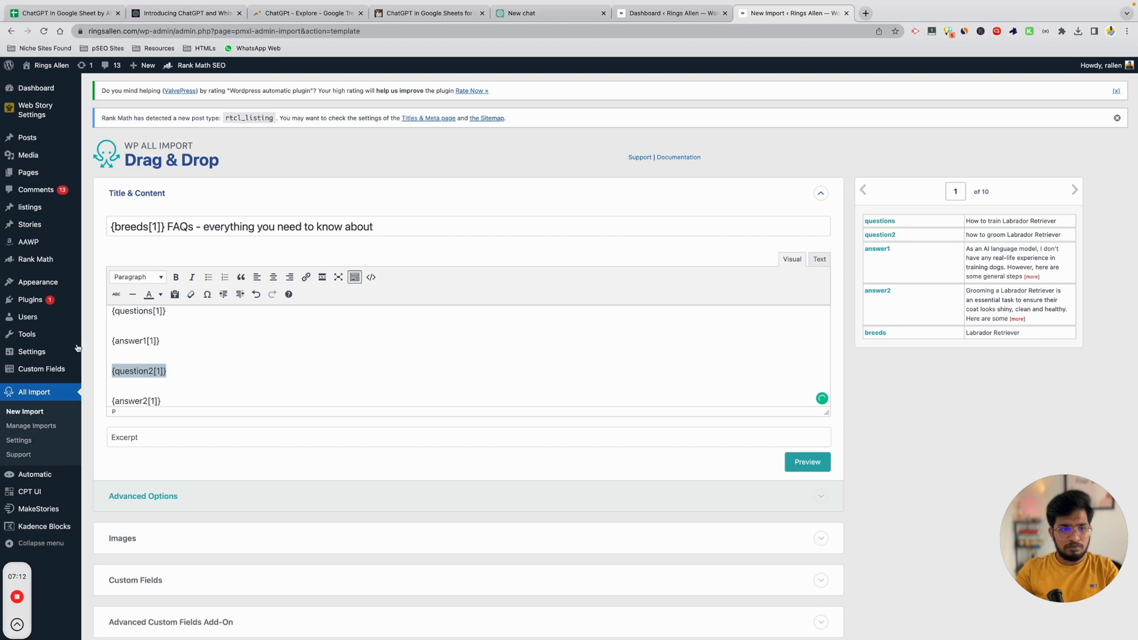
{"action": "left_click", "coordinate": [137, 277]}
{"action": "left_click", "coordinate": [160, 339]}
Format the first question placeholder as Heading 2.
{"action": "left_click_drag", "start_coordinate": [113, 316], "coordinate": [166, 316]}
{"action": "left_click", "coordinate": [149, 278]}
{"action": "left_click", "coordinate": [142, 336]}
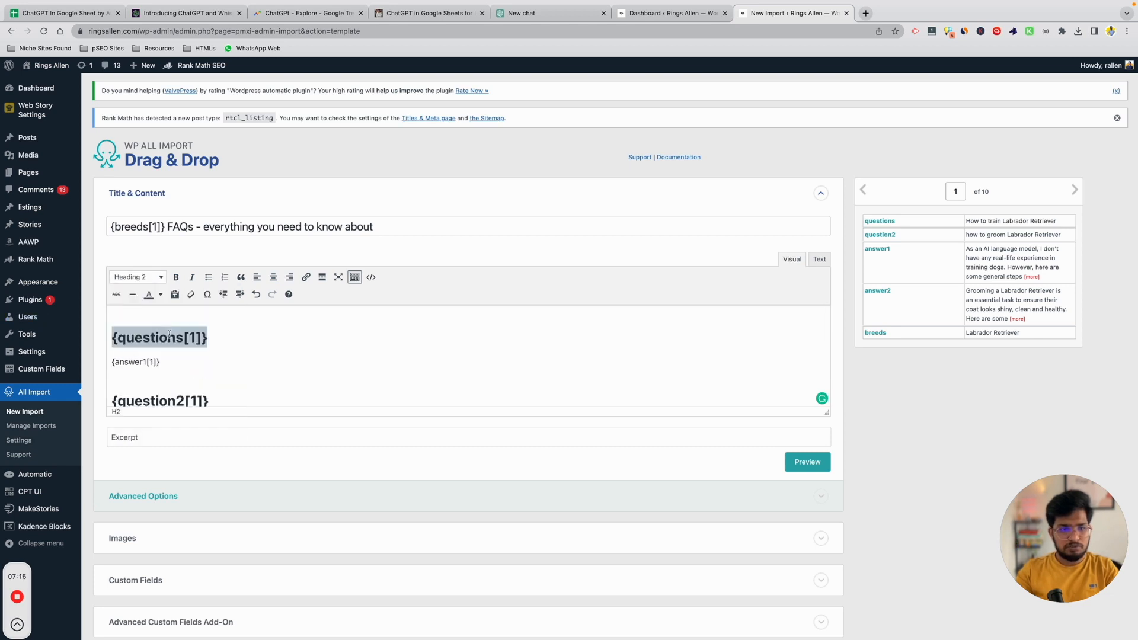
Preview the Labrador Retriever FAQ post and close the preview.
{"action": "left_click", "coordinate": [811, 467]}
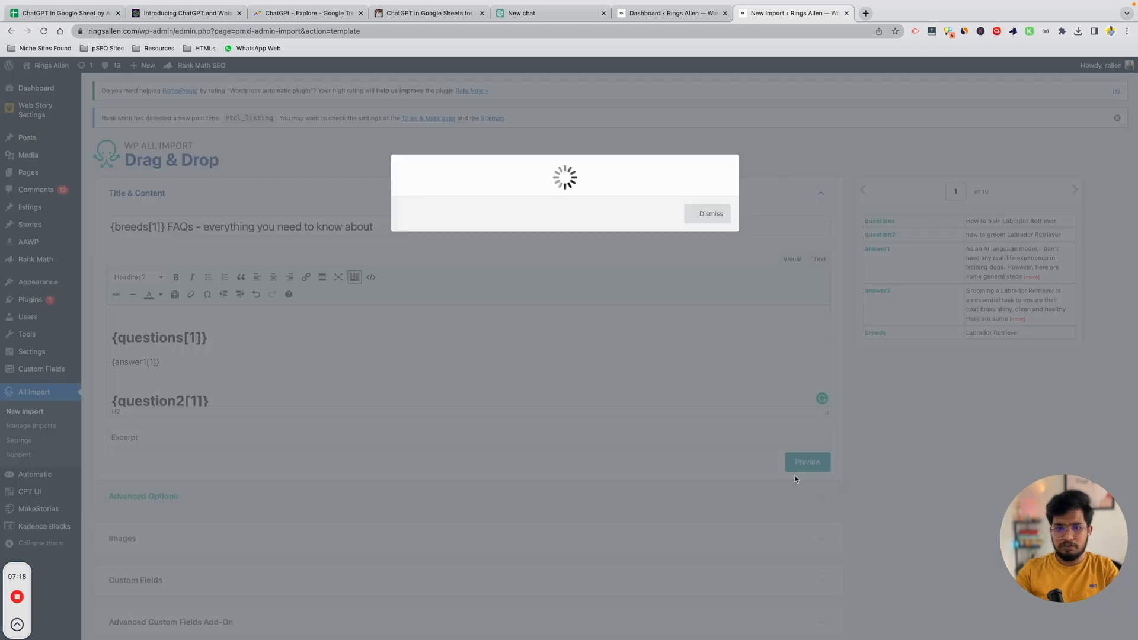
{"action": "scroll", "coordinate": [546, 281], "scroll_direction": "down", "scroll_amount": 10}
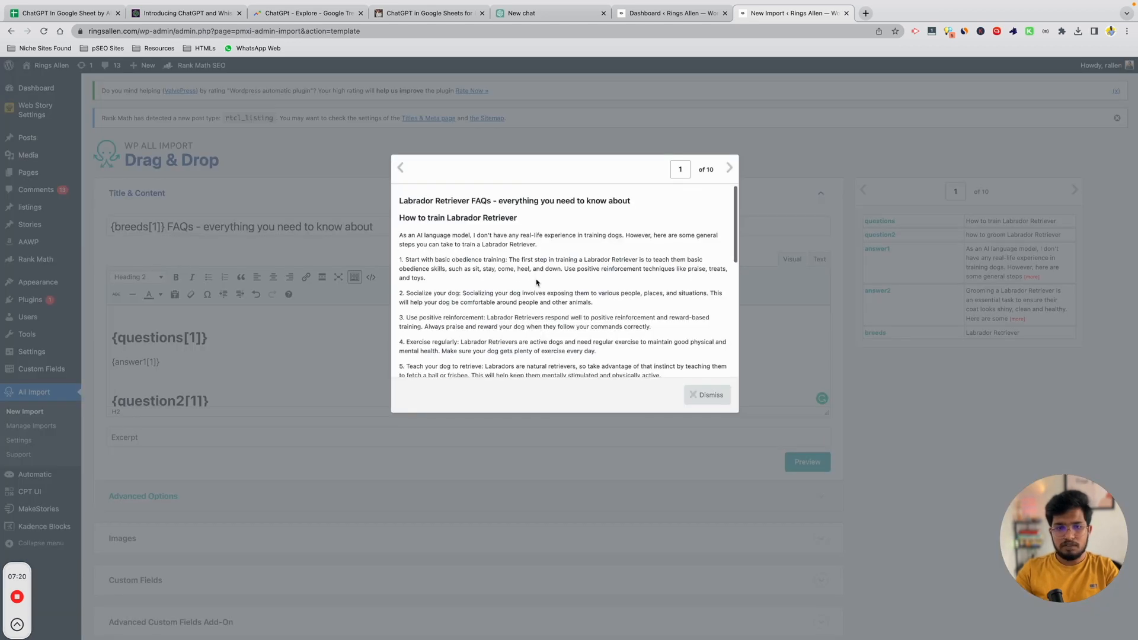
{"action": "scroll", "coordinate": [537, 281], "scroll_direction": "down", "scroll_amount": 2}
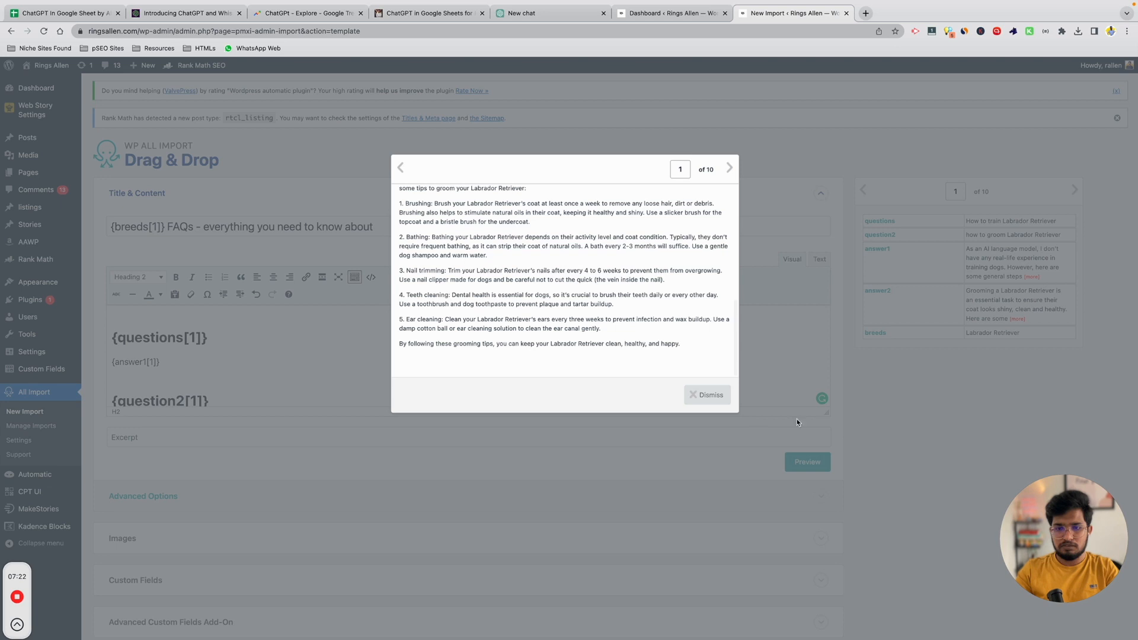
{"action": "left_click", "coordinate": [691, 395]}
Toggle the Advanced Custom Fields section and expand Taxonomies, Categories, Tags.
{"action": "scroll", "coordinate": [678, 431], "scroll_direction": "down", "scroll_amount": 5}
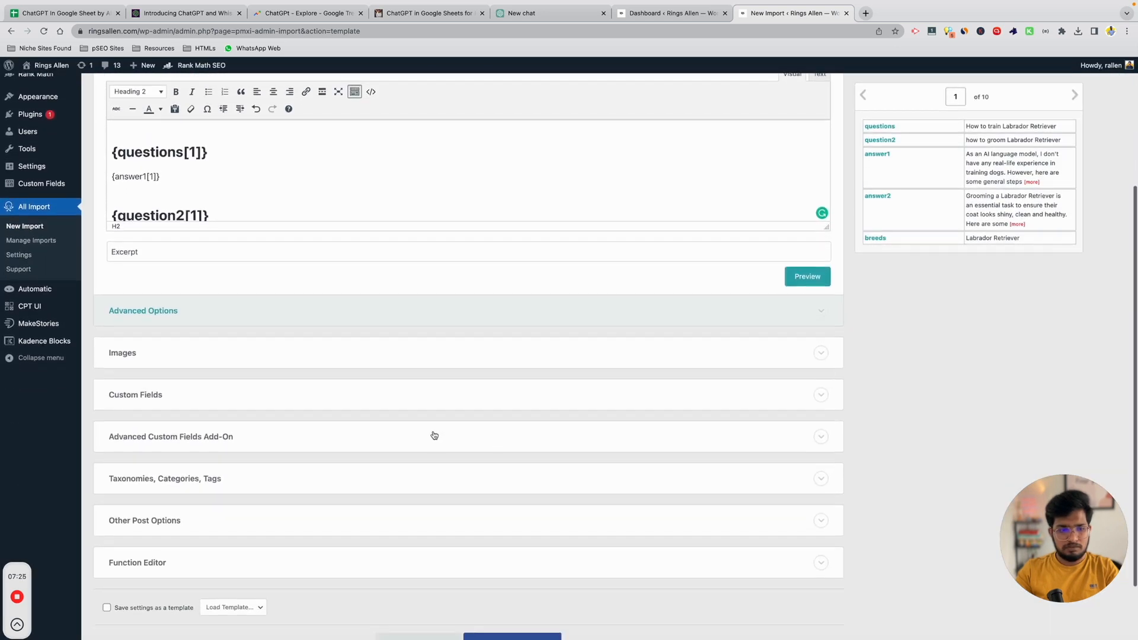
{"action": "left_click", "coordinate": [266, 444]}
{"action": "left_click", "coordinate": [268, 440]}
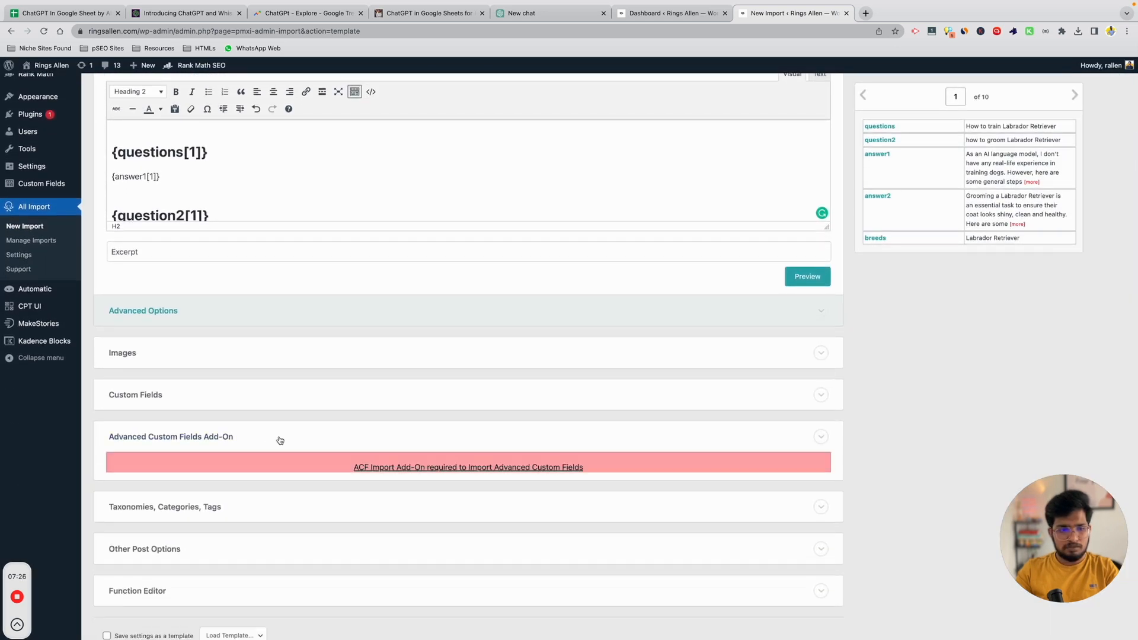
{"action": "left_click", "coordinate": [211, 421]}
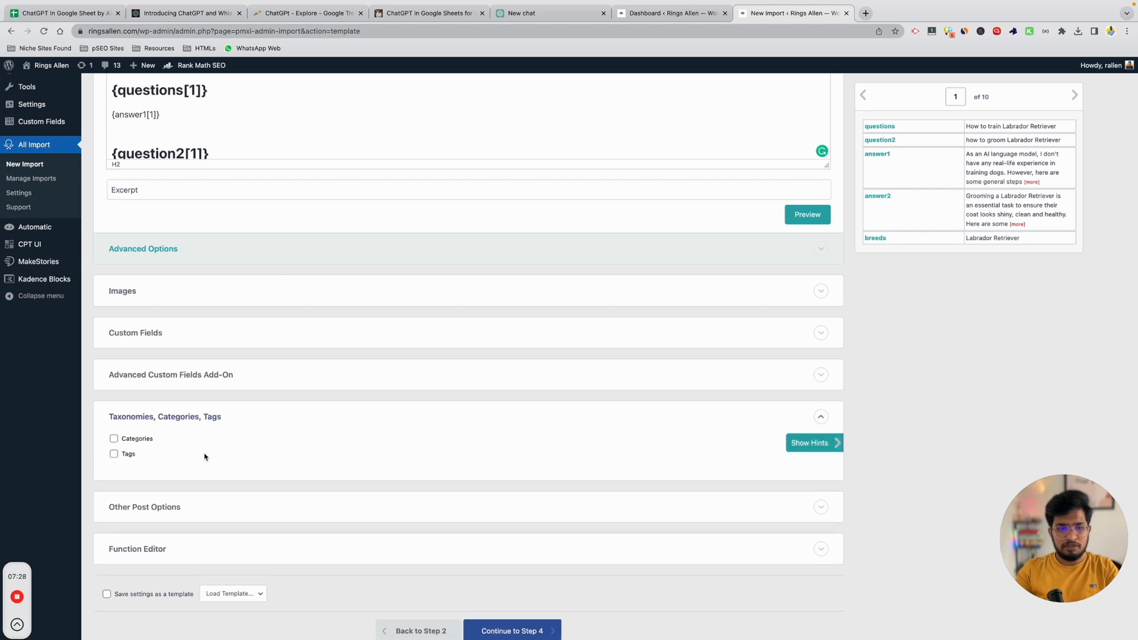
Enable Categories and set each post's category from the breeds element.
{"action": "left_click", "coordinate": [136, 441]}
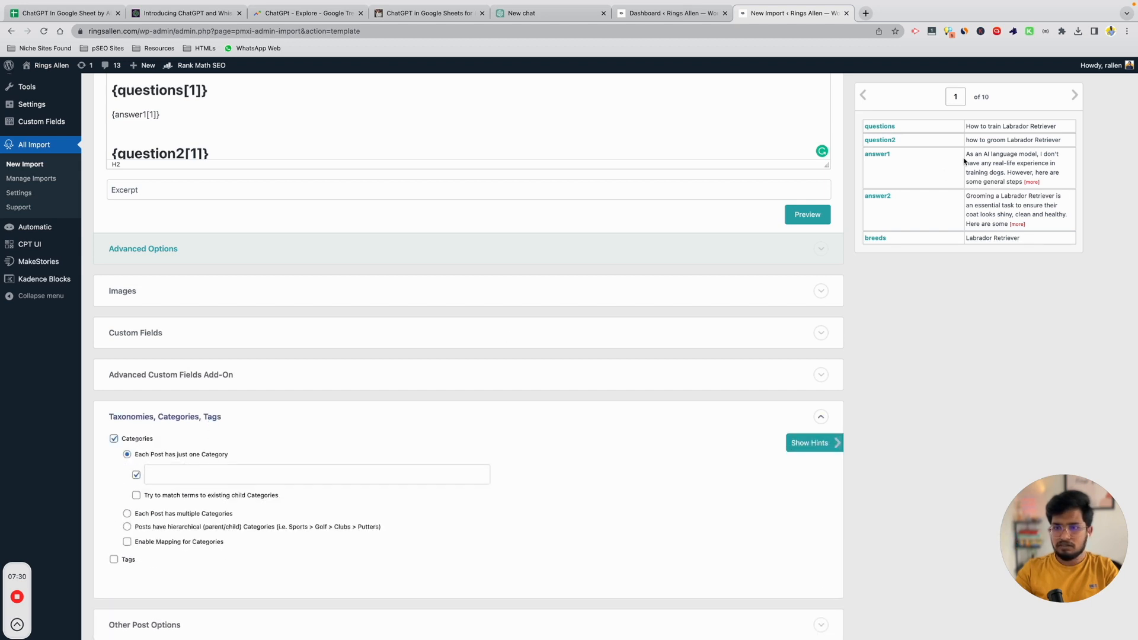
{"action": "left_click_drag", "start_coordinate": [881, 240], "coordinate": [341, 477]}
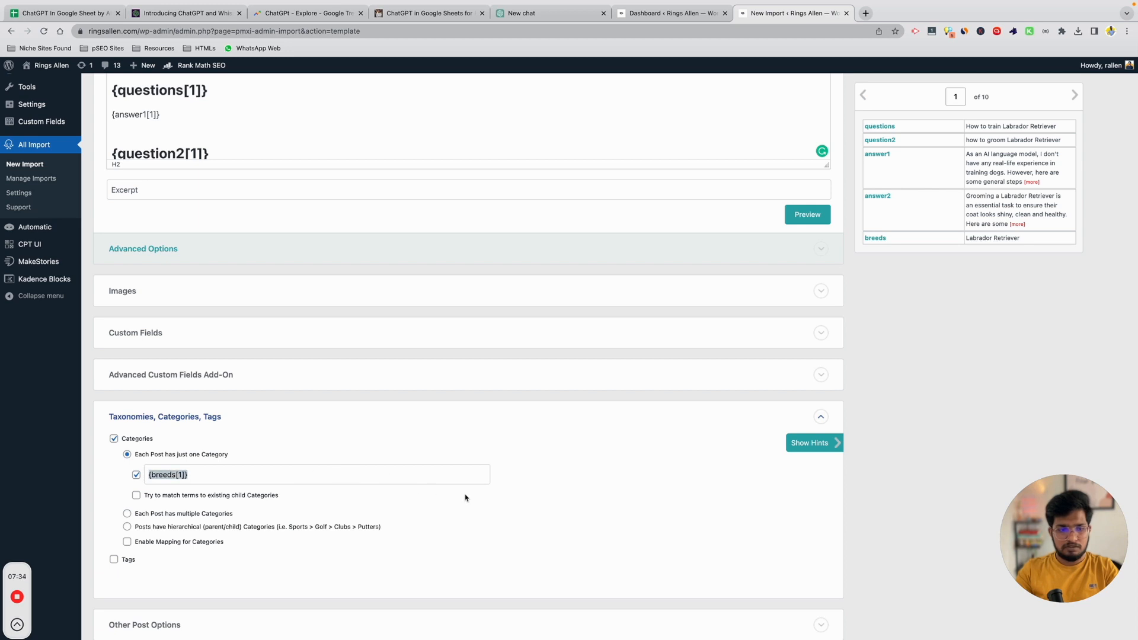
{"action": "scroll", "coordinate": [530, 435], "scroll_direction": "down", "scroll_amount": 3}
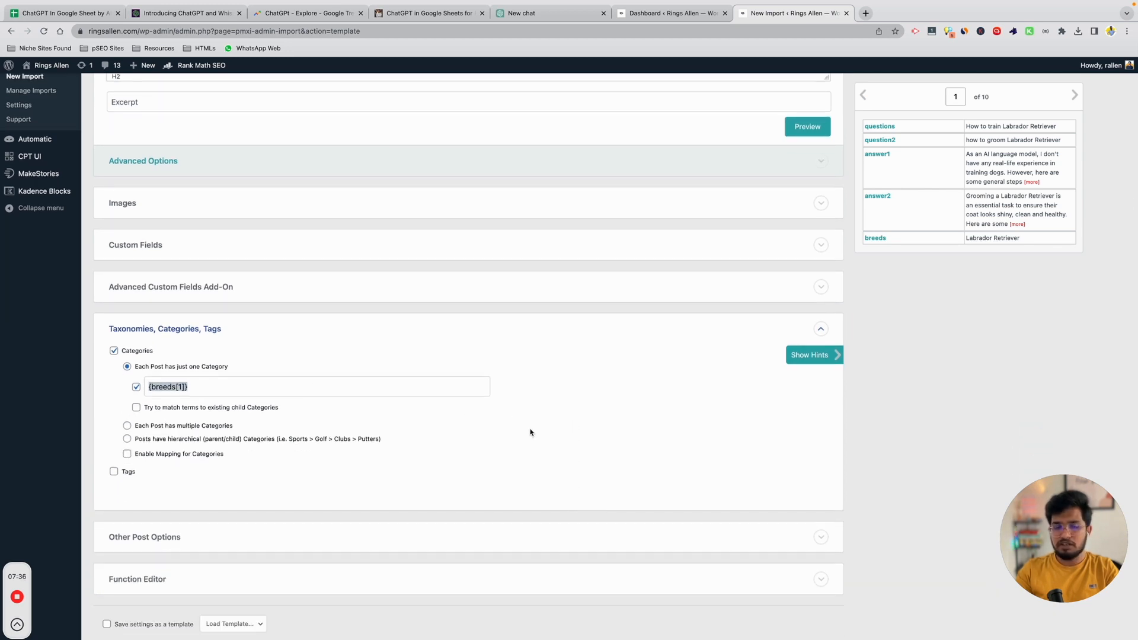
{"action": "scroll", "coordinate": [531, 432], "scroll_direction": "down", "scroll_amount": 1}
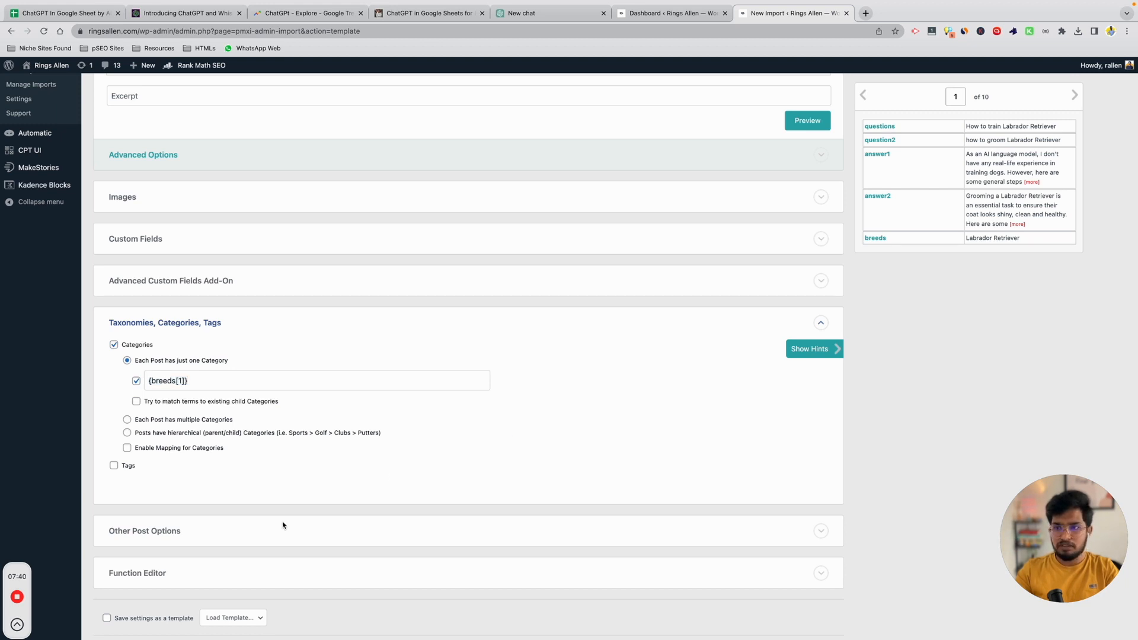
{"action": "scroll", "coordinate": [283, 526], "scroll_direction": "down", "scroll_amount": 2}
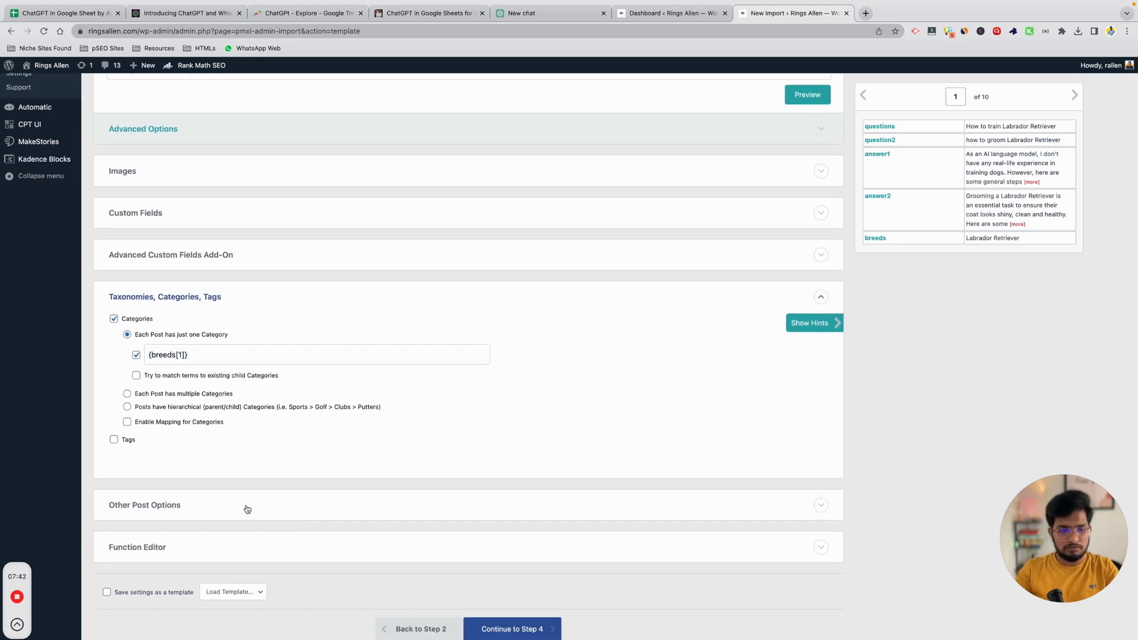
Expand Other Post Options and review its settings, including Published status.
{"action": "left_click", "coordinate": [247, 509]}
{"action": "scroll", "coordinate": [247, 508], "scroll_direction": "down", "scroll_amount": 5}
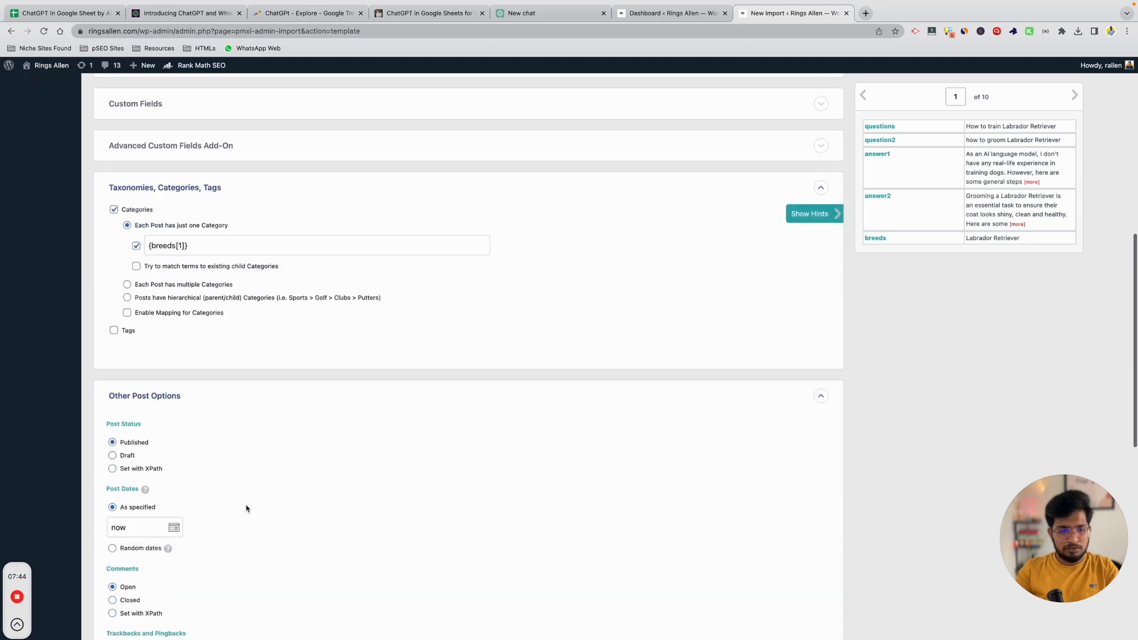
{"action": "scroll", "coordinate": [380, 491], "scroll_direction": "down", "scroll_amount": 3}
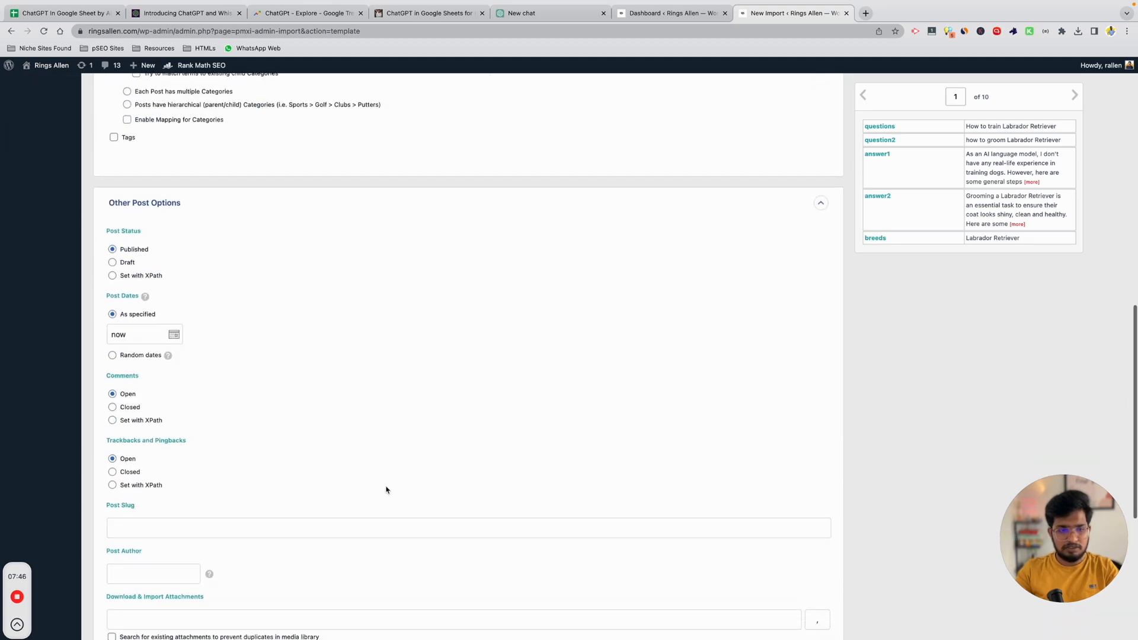
{"action": "scroll", "coordinate": [376, 460], "scroll_direction": "down", "scroll_amount": 3}
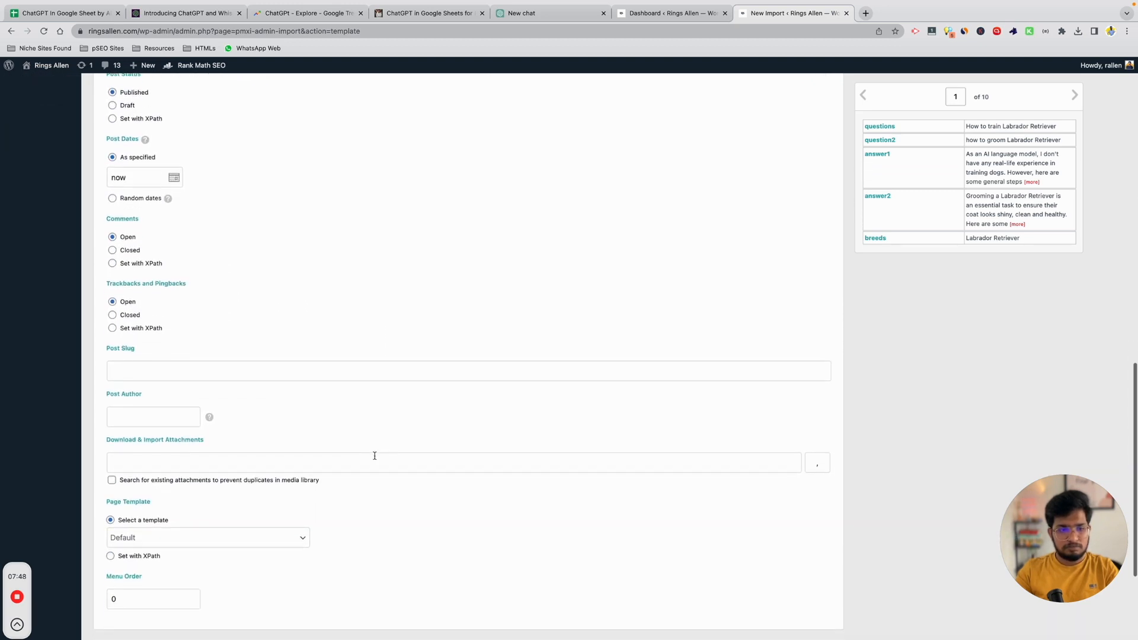
Set the Post Slug to the {breeds[1]} field plus '-faqs', then continue to Step 4.
{"action": "left_click", "coordinate": [160, 377]}
{"action": "type", "text": "{breeds[1]}"}
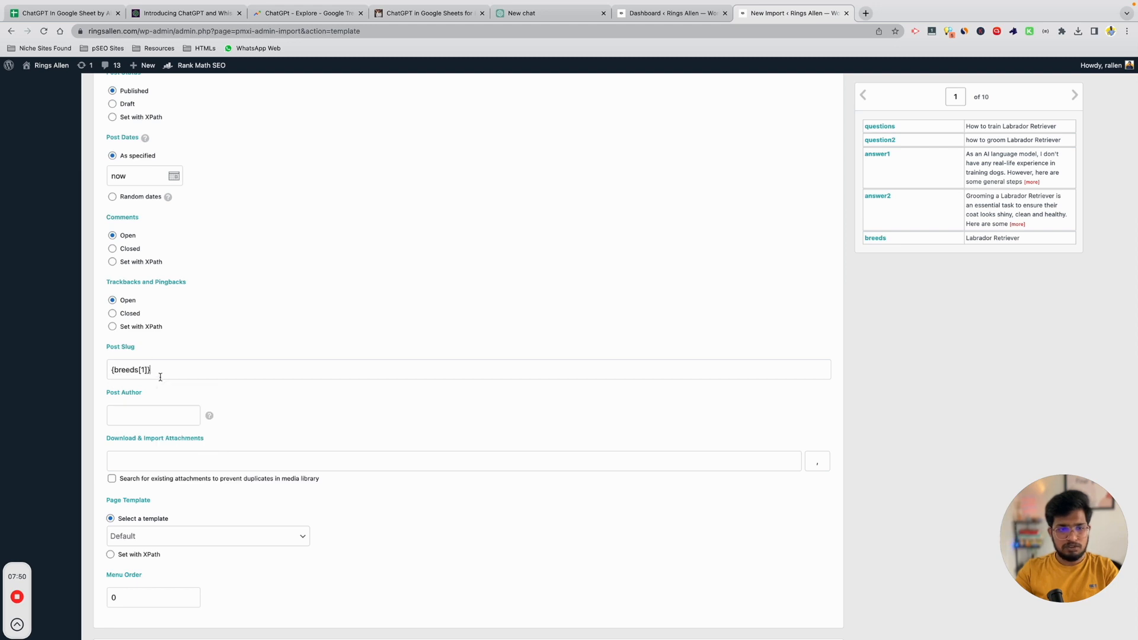
{"action": "left_click_drag", "start_coordinate": [174, 371], "coordinate": [105, 374]}
{"action": "left_click", "coordinate": [273, 374]}
{"action": "type", "text": "-faqs"}
{"action": "scroll", "coordinate": [346, 454], "scroll_direction": "down", "scroll_amount": 5}
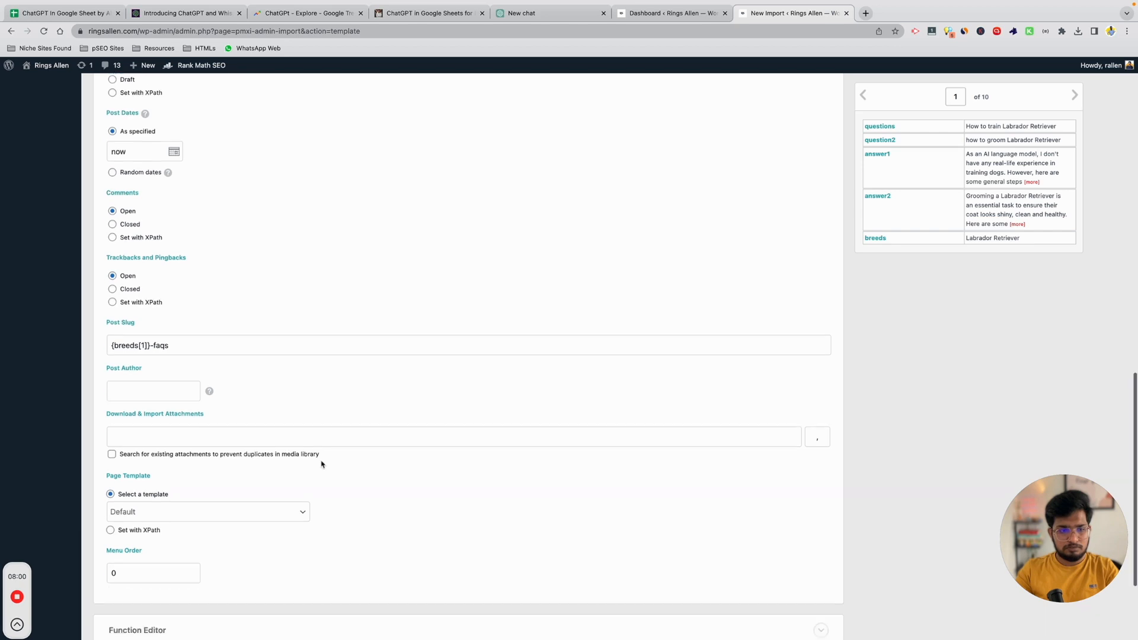
{"action": "left_click", "coordinate": [538, 570]}
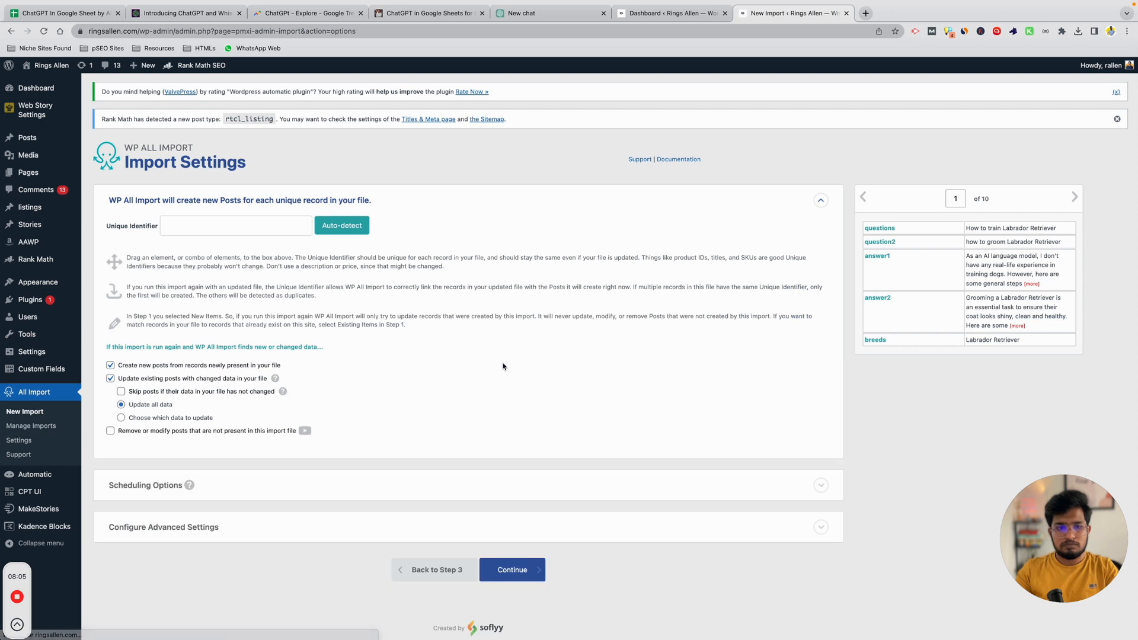
Auto-detect the unique identifier, trim it to {breeds[1]}, and confirm and run the import.
{"action": "left_click", "coordinate": [336, 231]}
{"action": "left_click_drag", "start_coordinate": [207, 226], "coordinate": [595, 256]}
{"action": "key", "text": "BackSpace"}
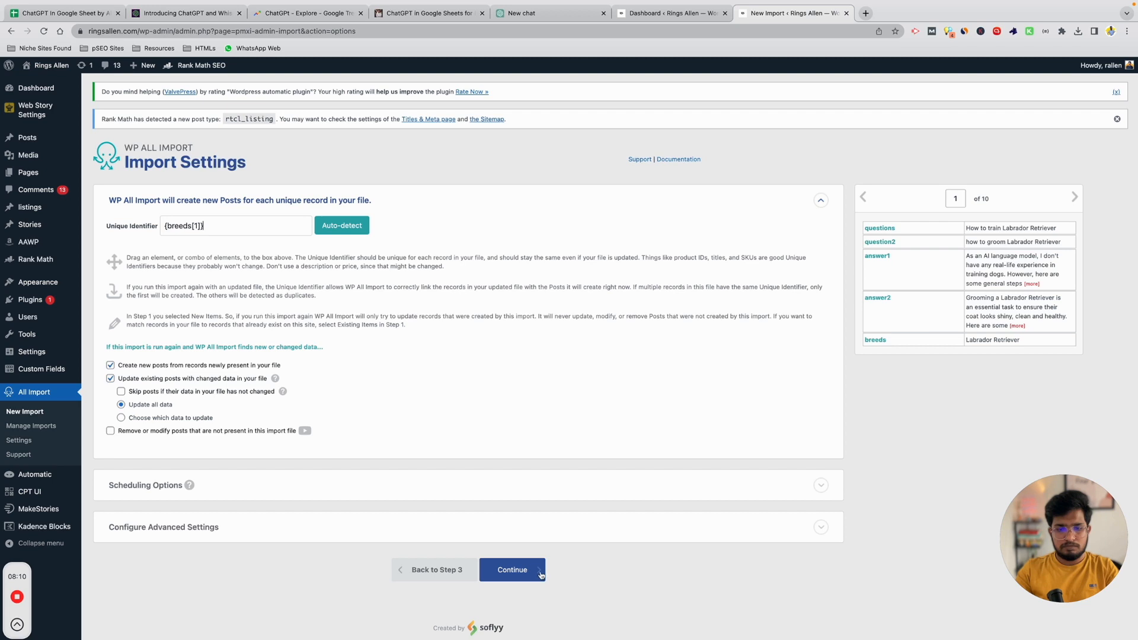
{"action": "left_click", "coordinate": [517, 580]}
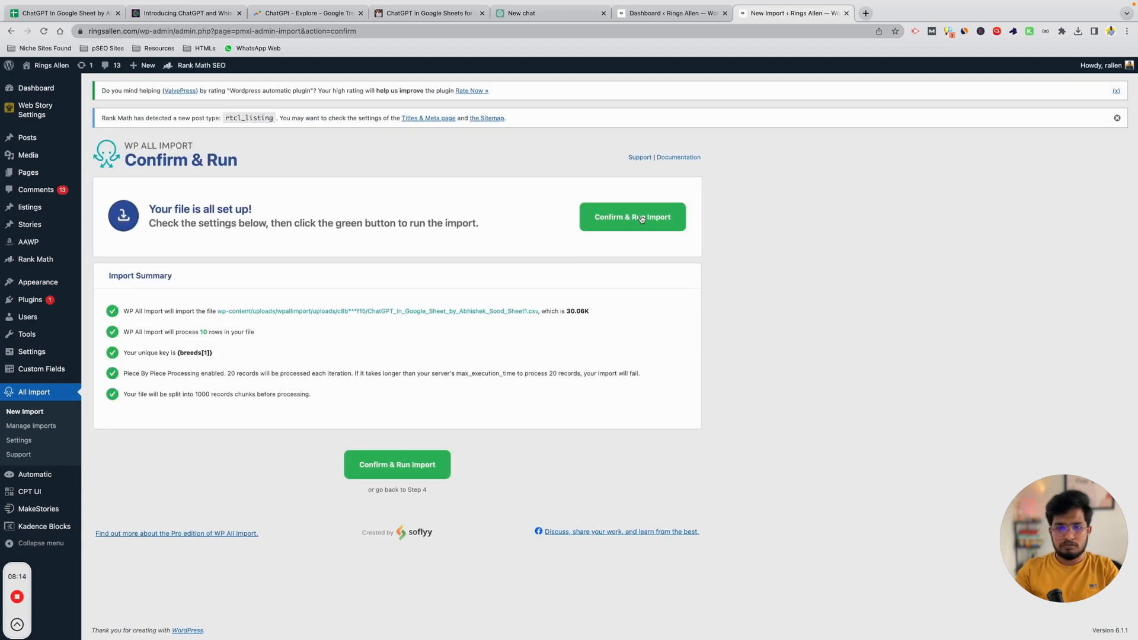
{"action": "left_click", "coordinate": [642, 219]}
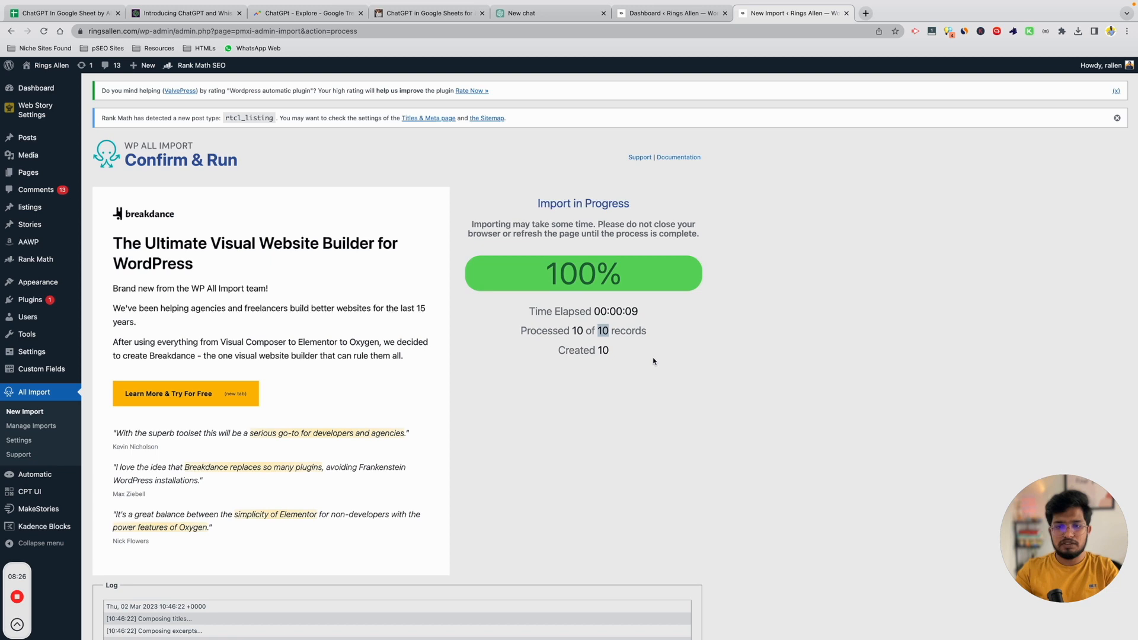
From All Posts, open the Bulldog FAQs editor and the Beagle and Boxer FAQs pages in new tabs.
{"action": "left_click", "coordinate": [59, 145]}
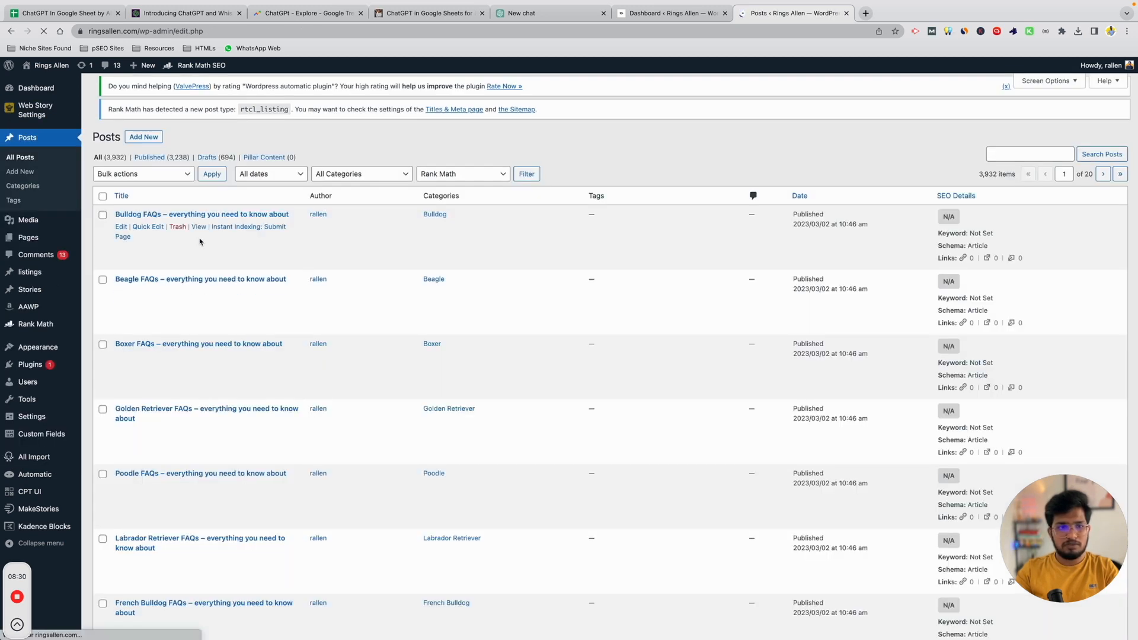
{"action": "left_click", "coordinate": [198, 231], "text": "super"}
{"action": "left_click", "coordinate": [198, 307], "text": "super"}
{"action": "left_click", "coordinate": [198, 371], "text": "super"}
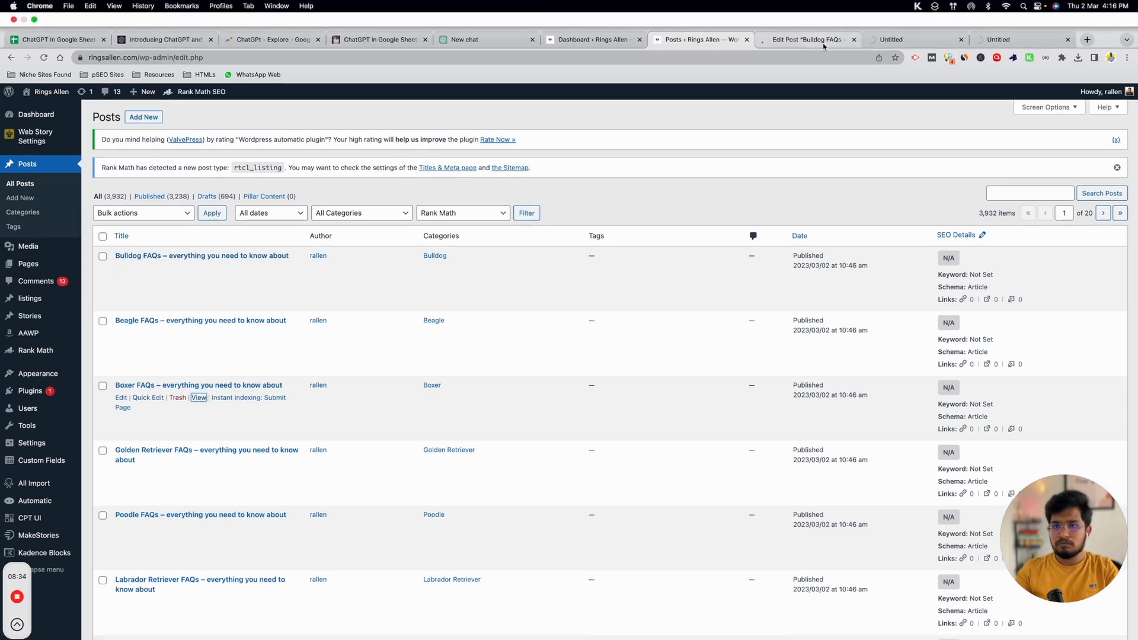
{"action": "left_click", "coordinate": [809, 39]}
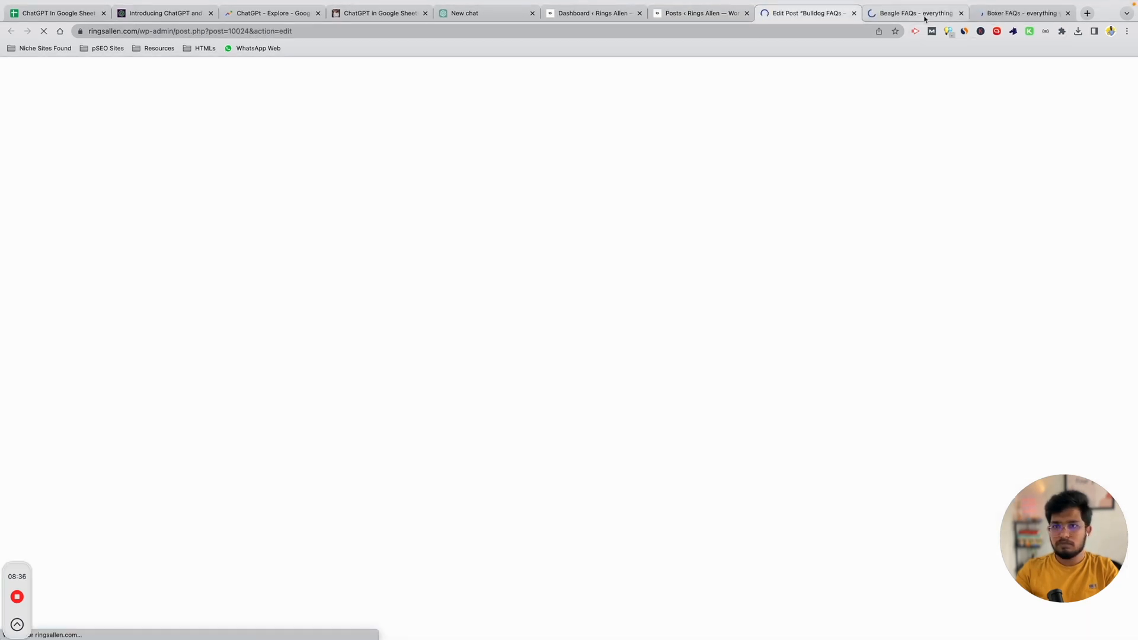
Review the Beagle FAQs page, including its 'How to train Beagle' section, then close it.
{"action": "left_click", "coordinate": [918, 14]}
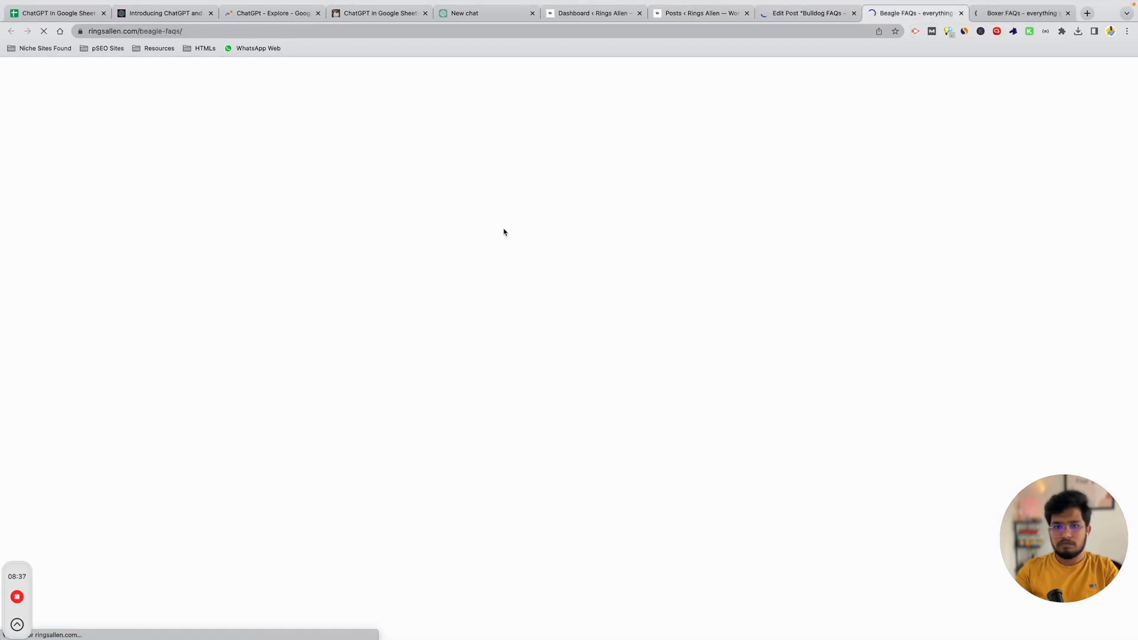
{"action": "left_click", "coordinate": [997, 15]}
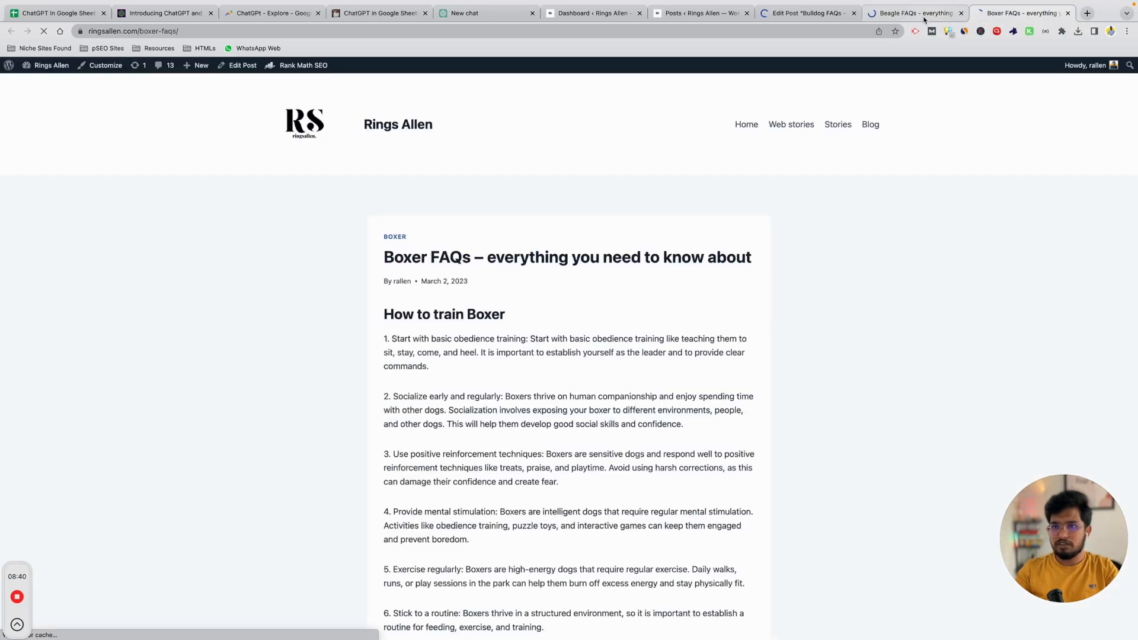
{"action": "left_click", "coordinate": [924, 17]}
{"action": "left_click_drag", "start_coordinate": [386, 339], "coordinate": [503, 339]}
{"action": "left_click", "coordinate": [408, 385]}
{"action": "scroll", "coordinate": [409, 385], "scroll_direction": "down", "scroll_amount": 8}
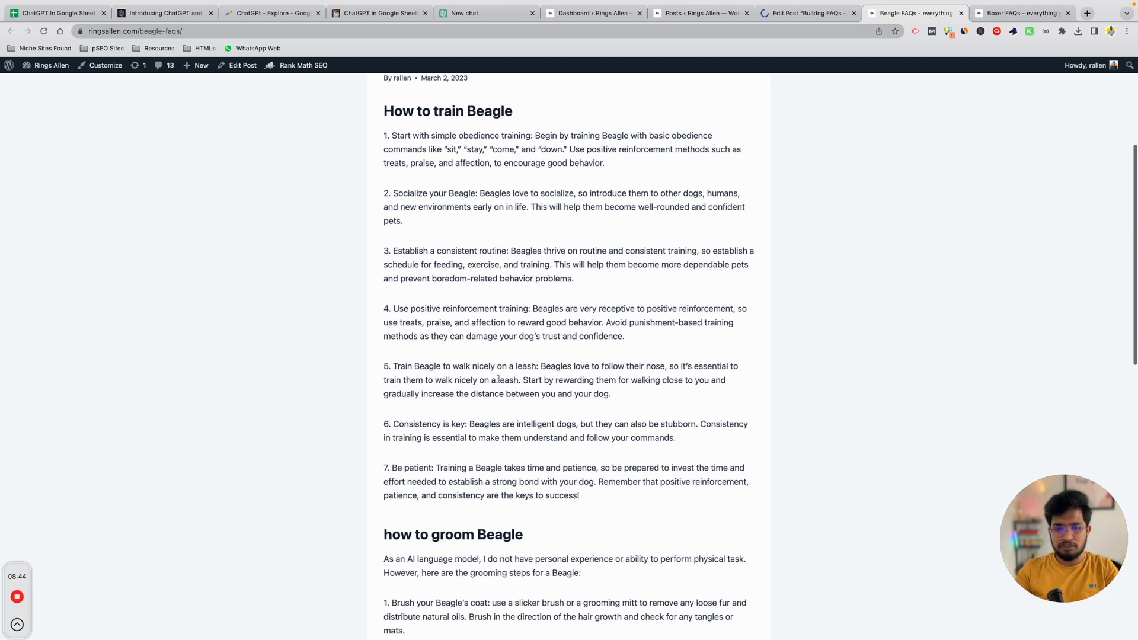
{"action": "scroll", "coordinate": [540, 412], "scroll_direction": "down", "scroll_amount": 3}
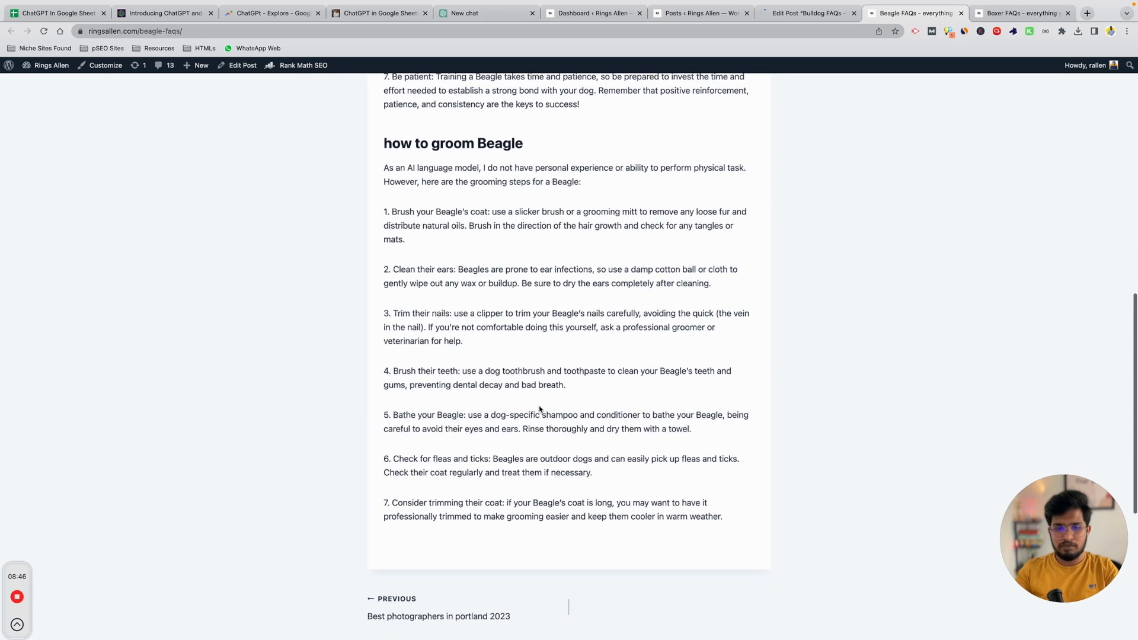
{"action": "key", "text": "super+w"}
Scroll through the Boxer FAQs page's headings, answers and numbered training tips.
{"action": "left_click_drag", "start_coordinate": [402, 314], "coordinate": [539, 325]}
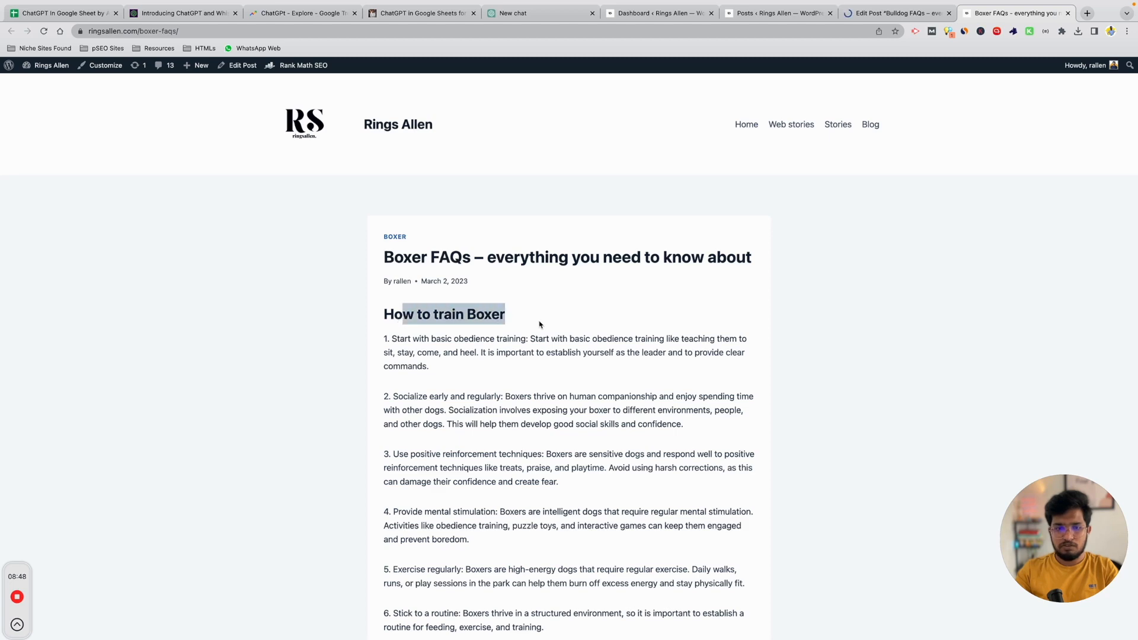
{"action": "scroll", "coordinate": [632, 409], "scroll_direction": "down", "scroll_amount": 2}
{"action": "scroll", "coordinate": [633, 409], "scroll_direction": "down", "scroll_amount": 5}
{"action": "left_click_drag", "start_coordinate": [394, 350], "coordinate": [516, 351]}
{"action": "scroll", "coordinate": [488, 453], "scroll_direction": "down", "scroll_amount": 5}
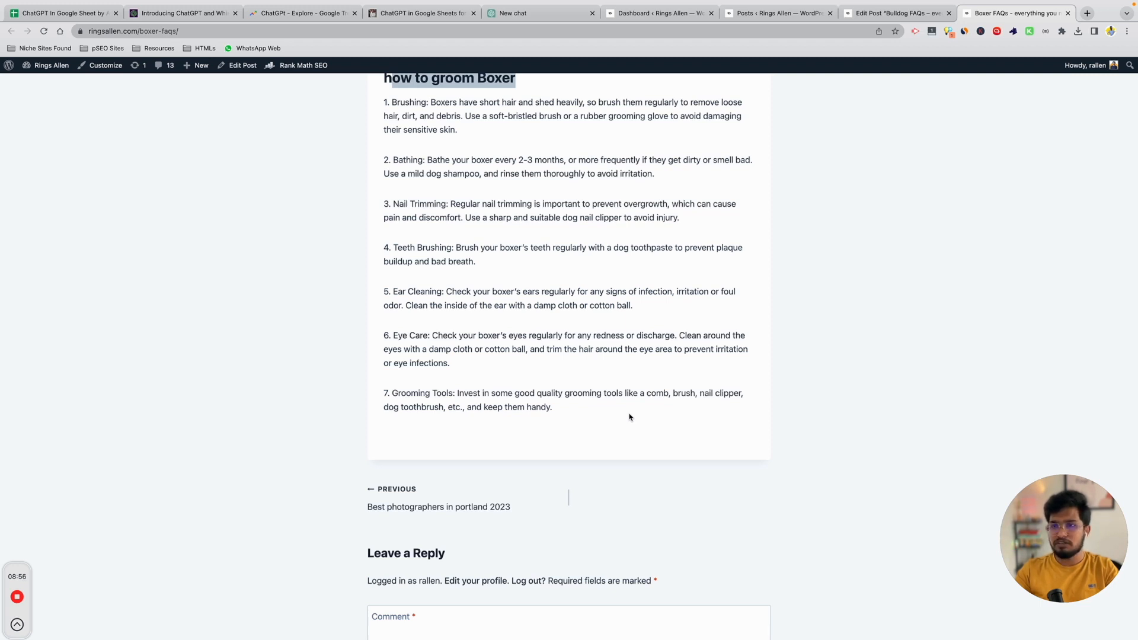
{"action": "scroll", "coordinate": [629, 417], "scroll_direction": "up", "scroll_amount": 2}
{"action": "left_click_drag", "start_coordinate": [376, 160], "coordinate": [691, 158]}
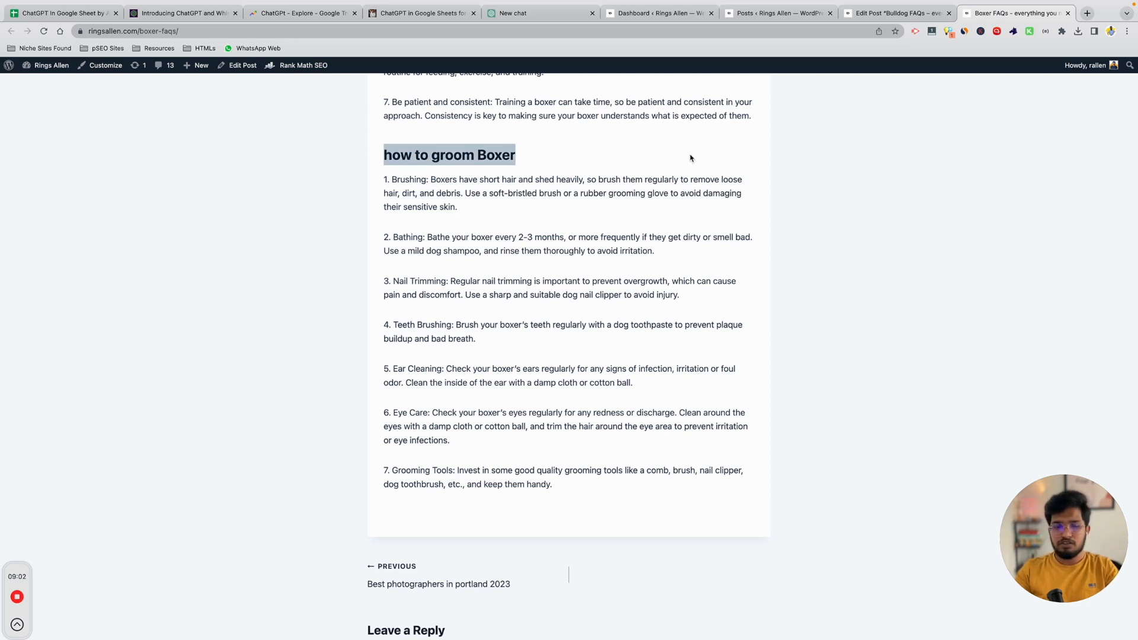
{"action": "scroll", "coordinate": [691, 158], "scroll_direction": "up", "scroll_amount": 2}
{"action": "scroll", "coordinate": [682, 403], "scroll_direction": "down", "scroll_amount": 5}
{"action": "scroll", "coordinate": [681, 403], "scroll_direction": "up", "scroll_amount": 20}
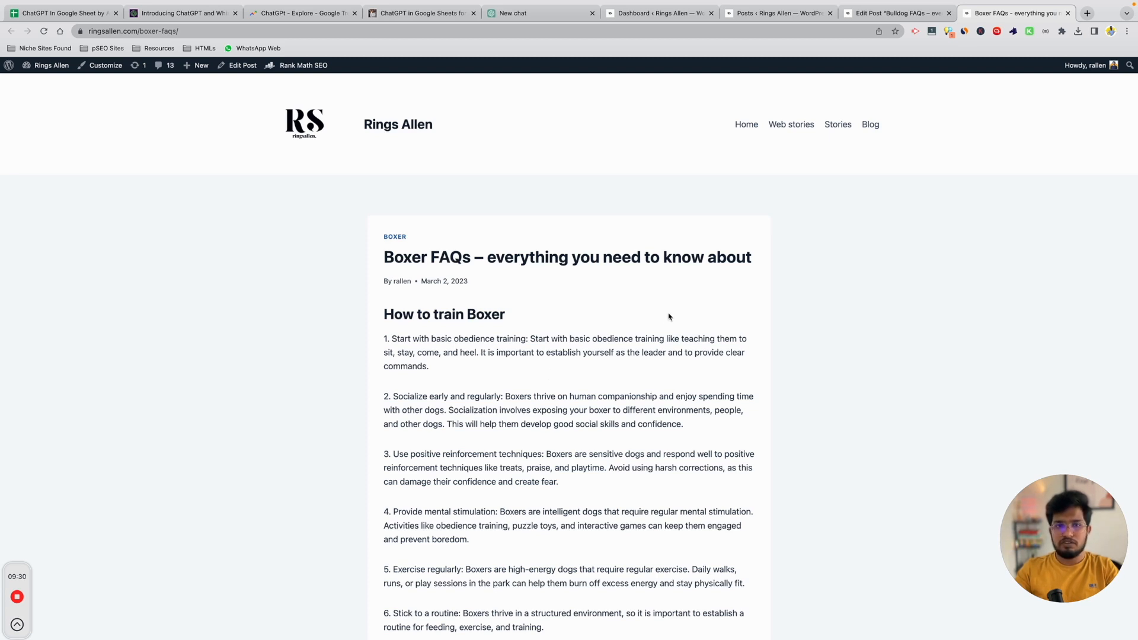
Switch to the Gumroad template product page and leave its $0+ price field empty.
{"action": "left_click", "coordinate": [421, 13]}
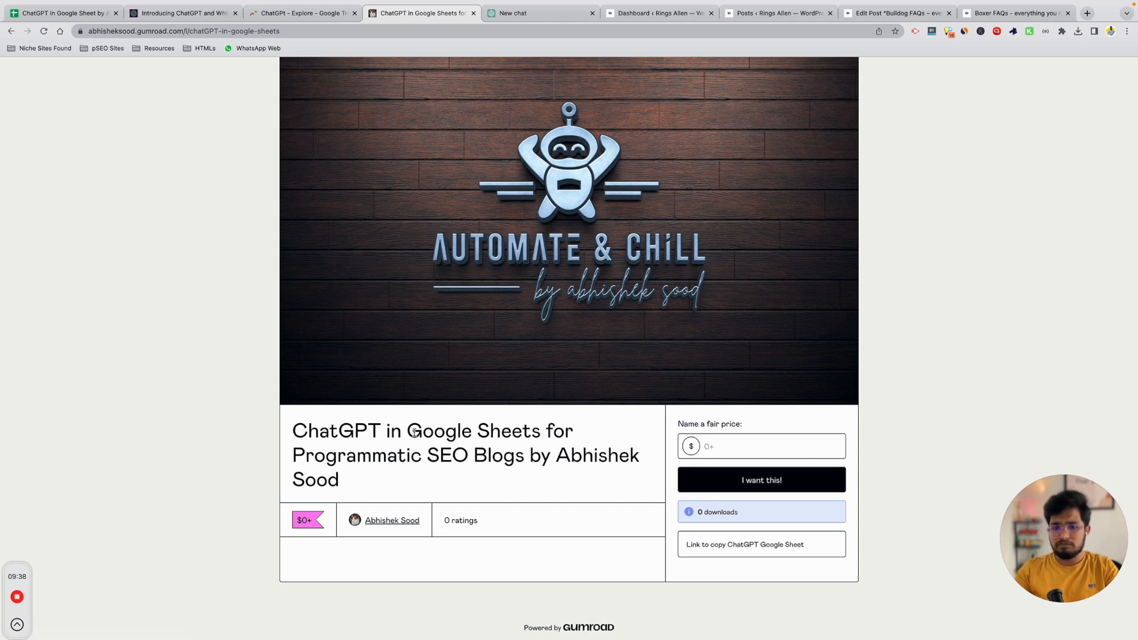
{"action": "left_click", "coordinate": [787, 445]}
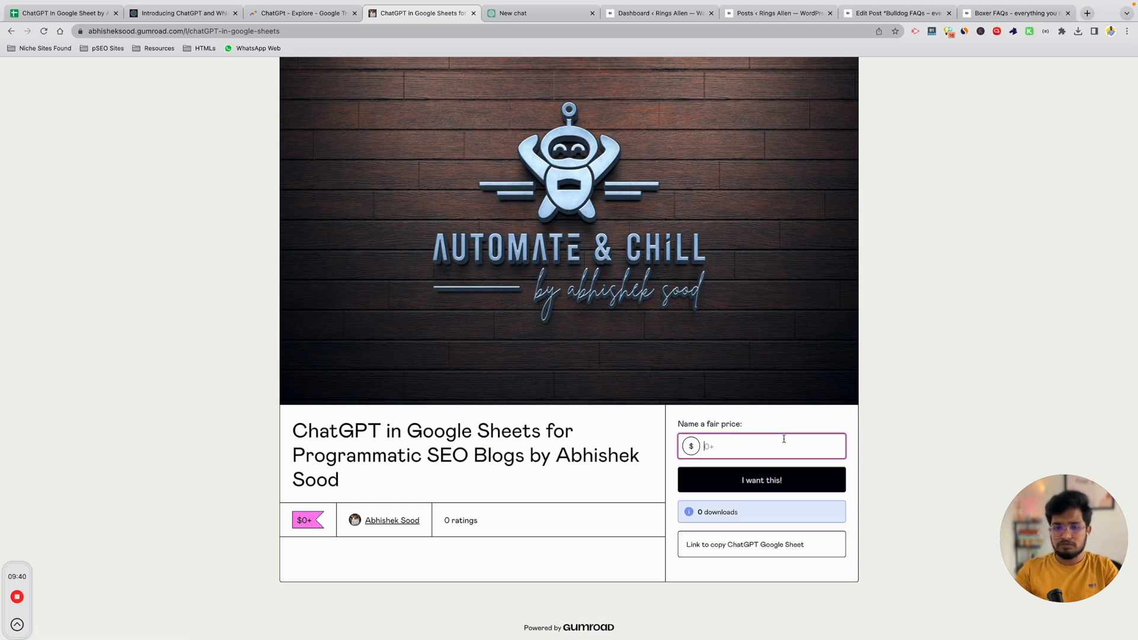
{"action": "left_click", "coordinate": [188, 258]}
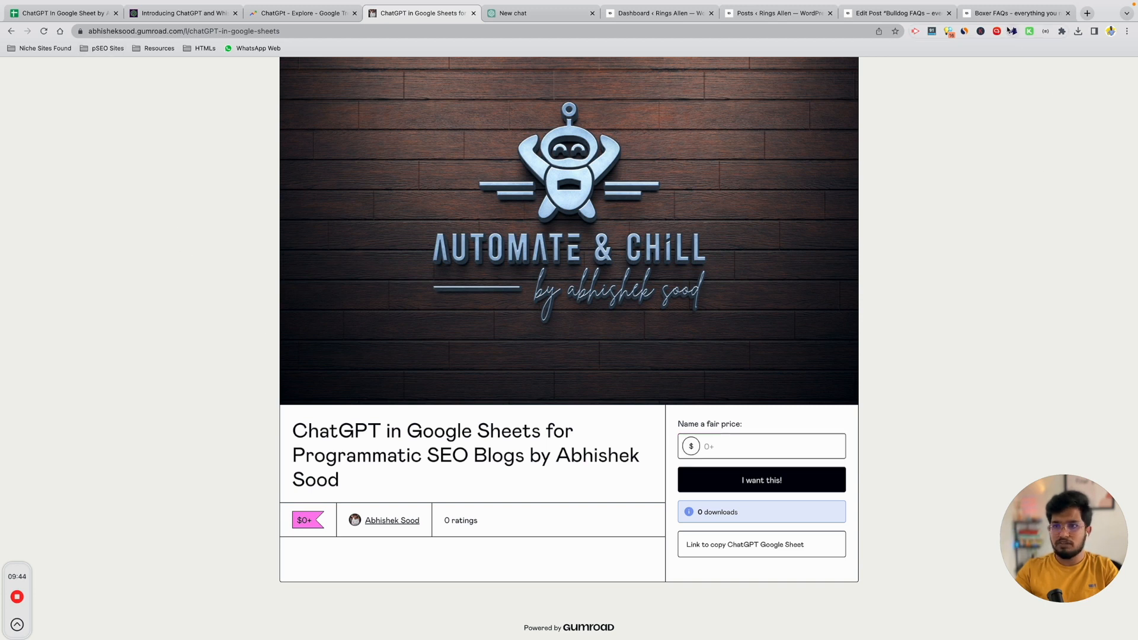